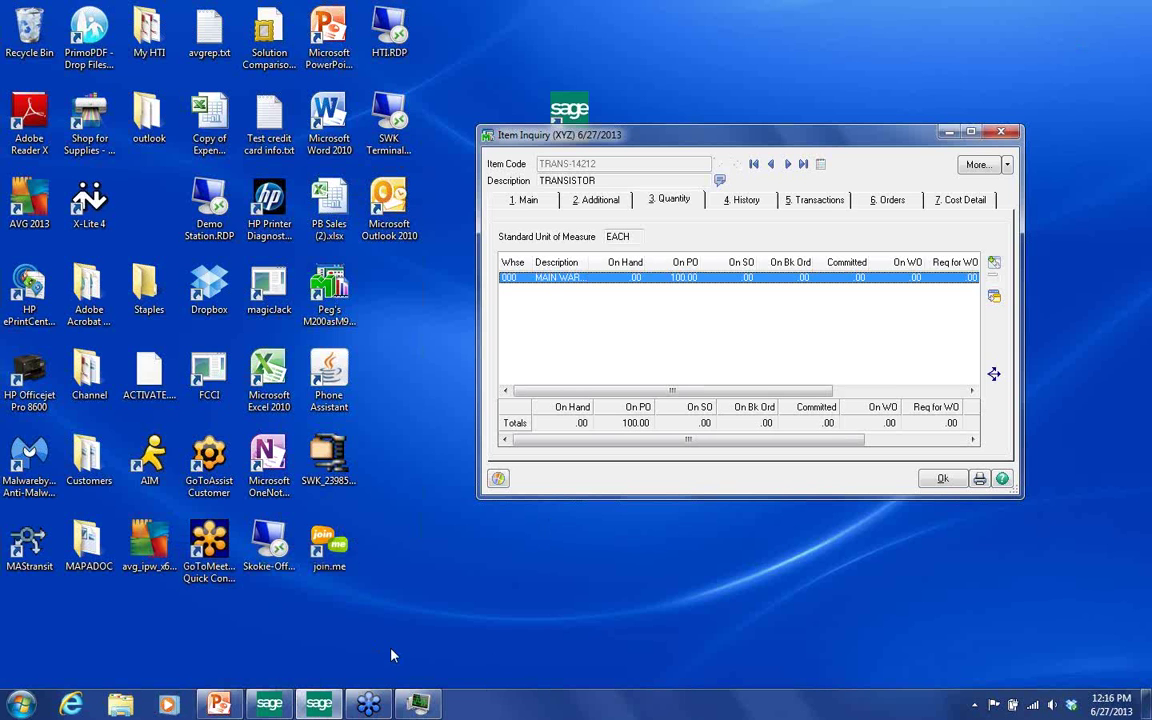
Switch to the Sage ERP MAS 90 desktop and open Option Maintenance in the MultiBin Advanced Distribution setup
click(269, 704)
scroll(312, 370, down, 3)
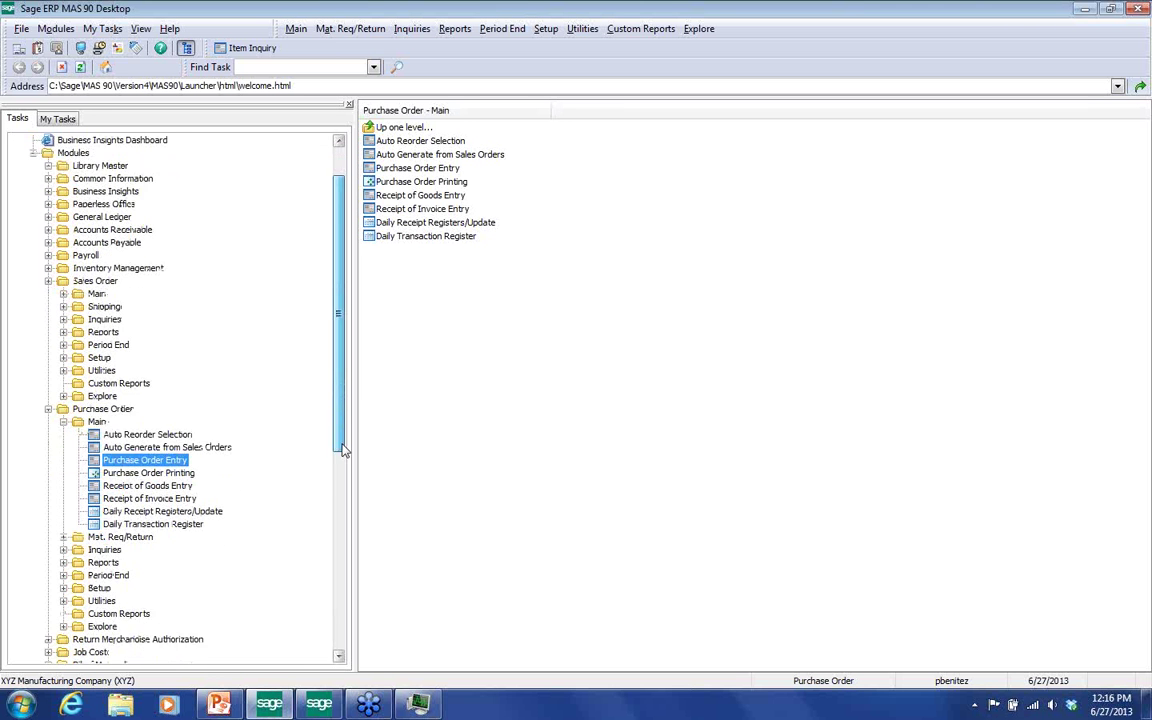
click(63, 357)
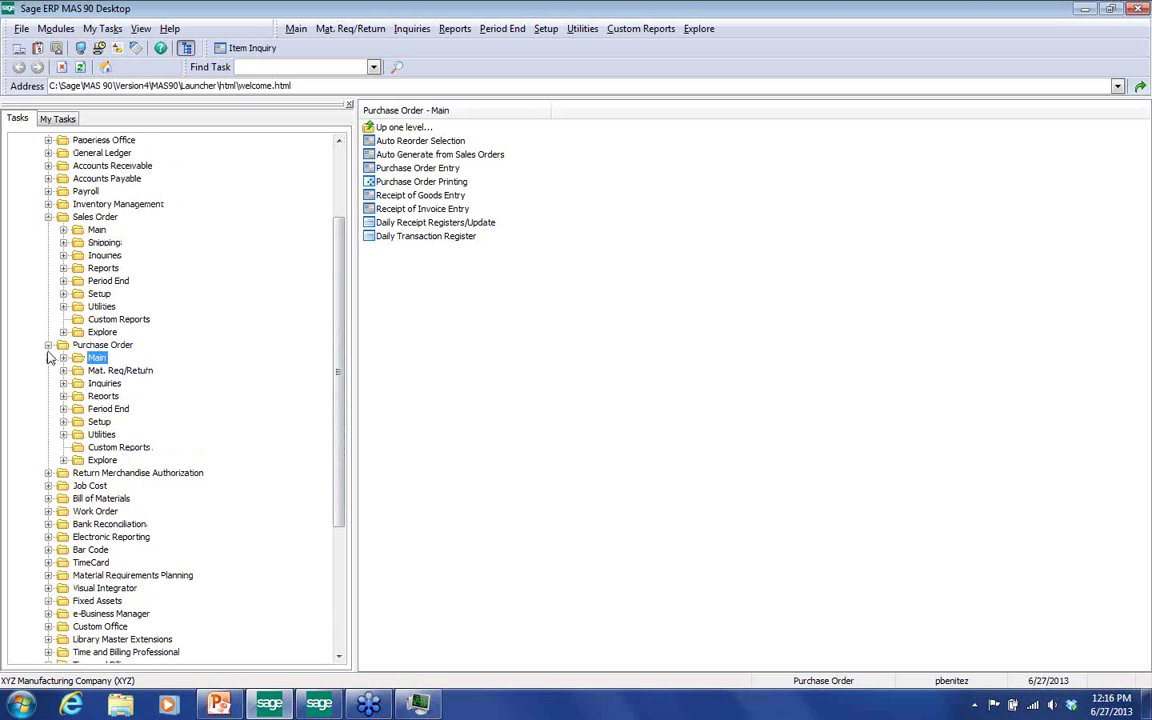
click(48, 345)
scroll(330, 500, down, 3)
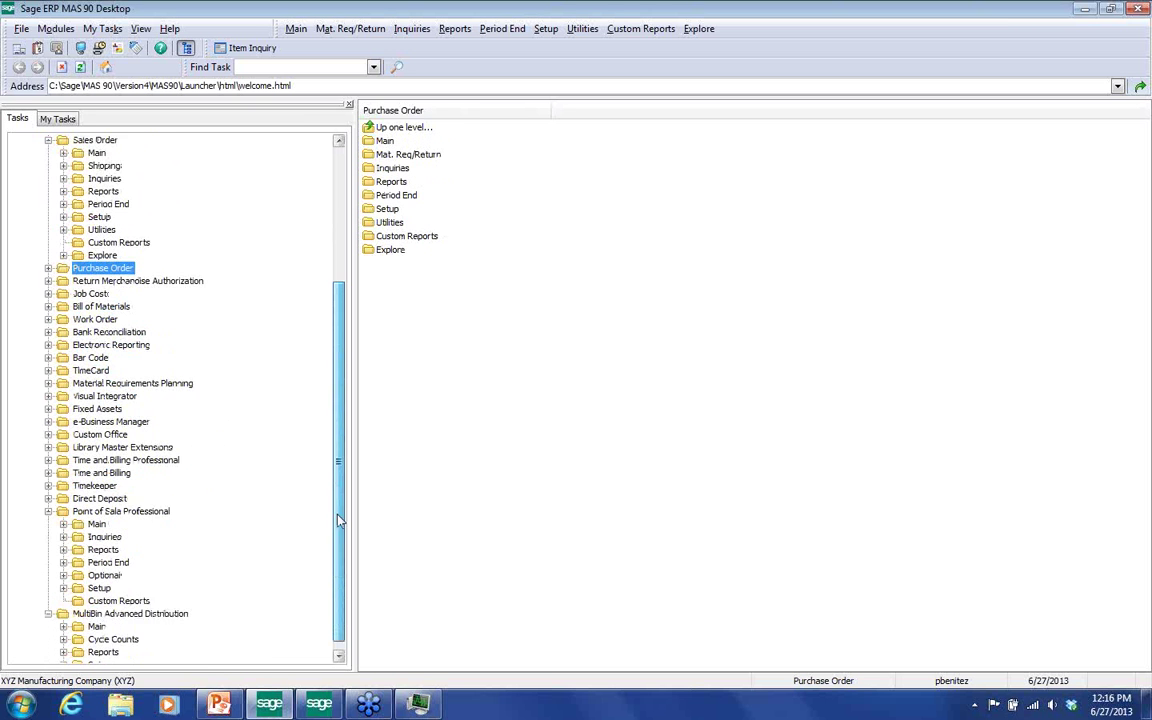
click(48, 498)
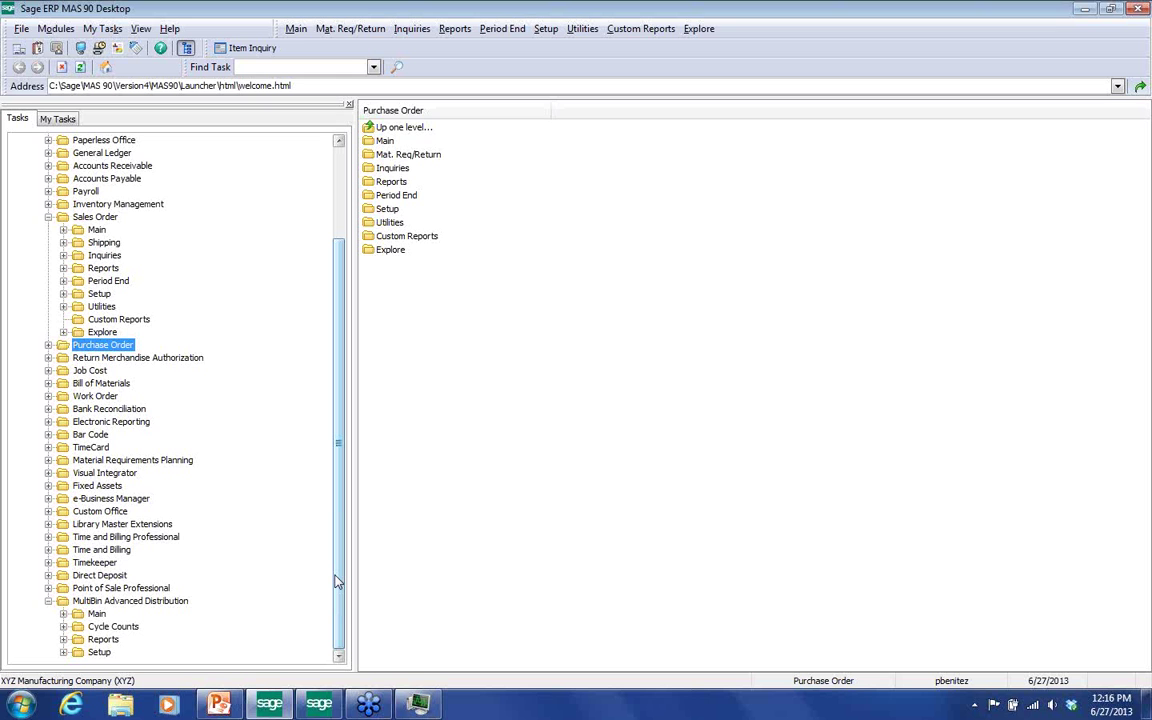
click(63, 652)
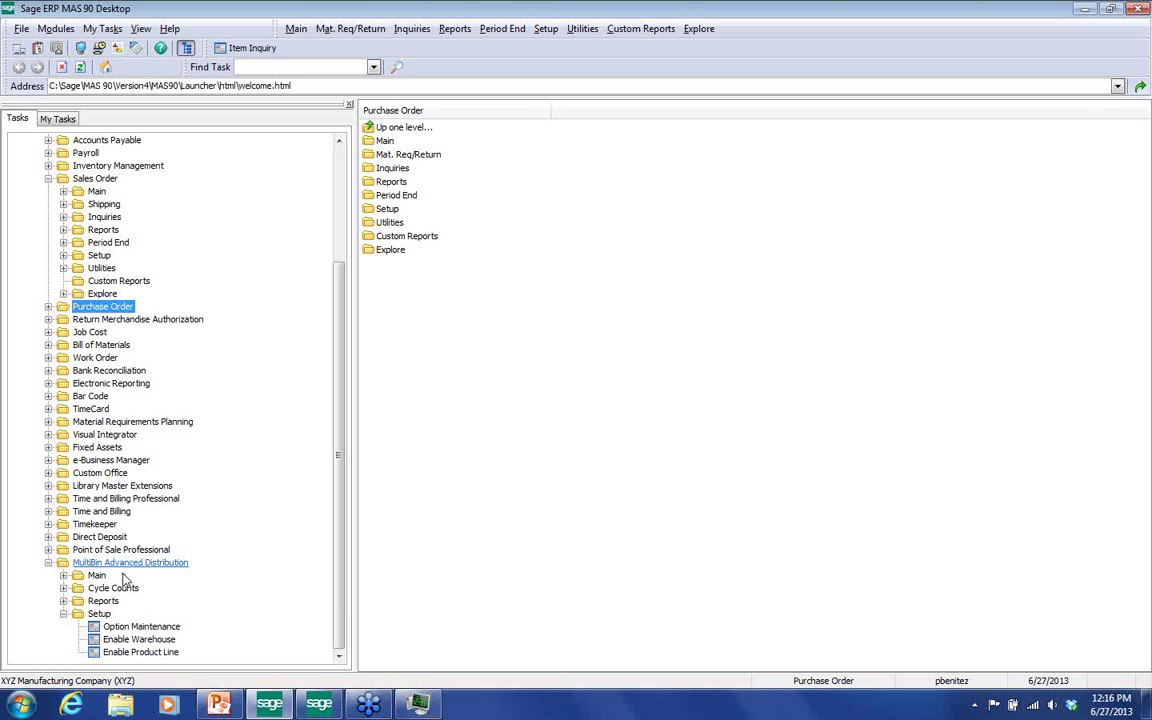
click(123, 628)
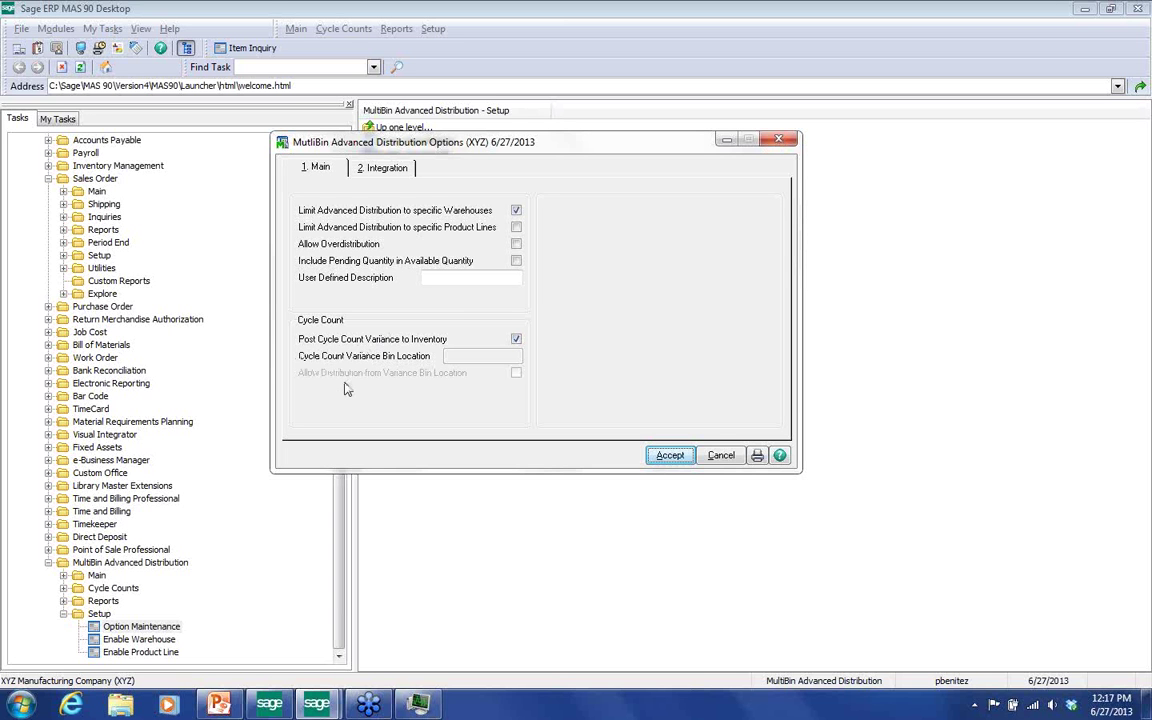
Examine the Sales Order integration choices for showing bins on picking sheets, distributing quantity and distribution sort order
click(390, 170)
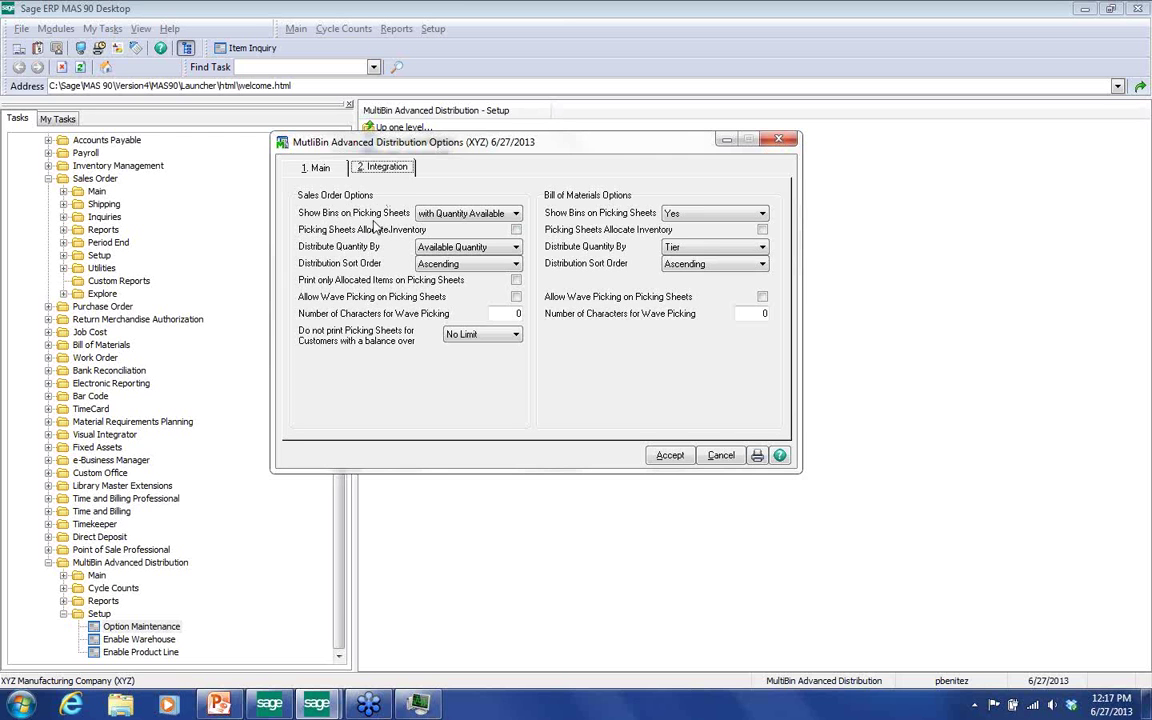
click(517, 215)
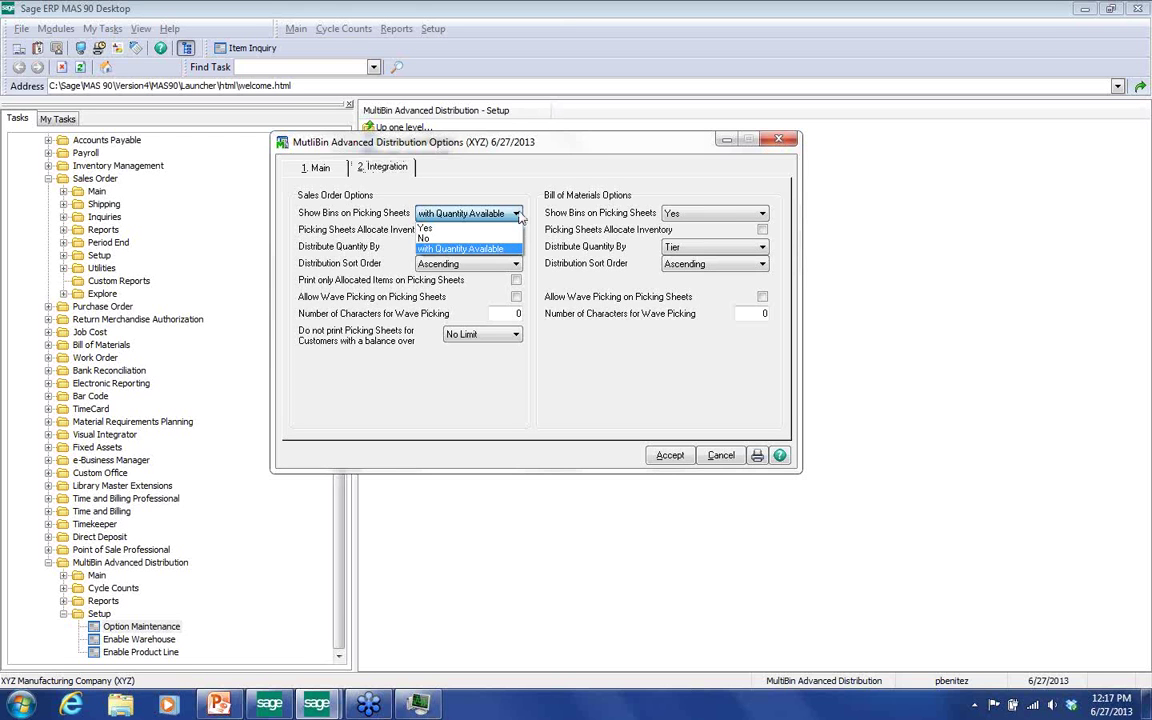
click(517, 215)
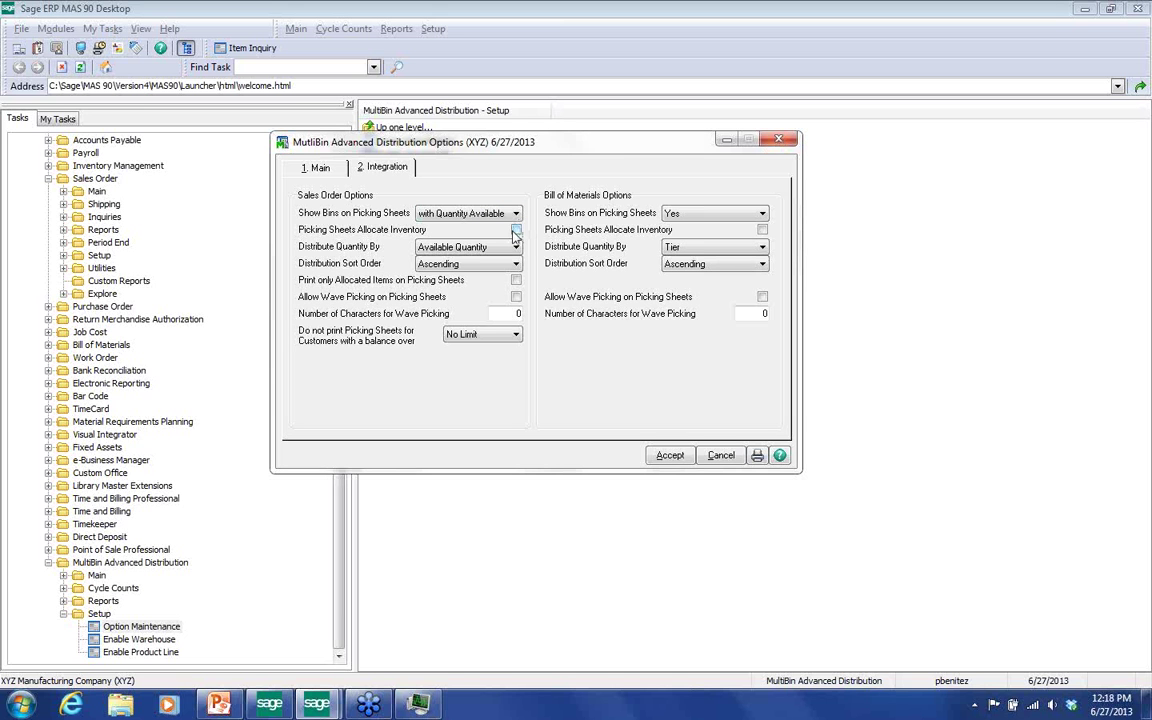
key(Tab)
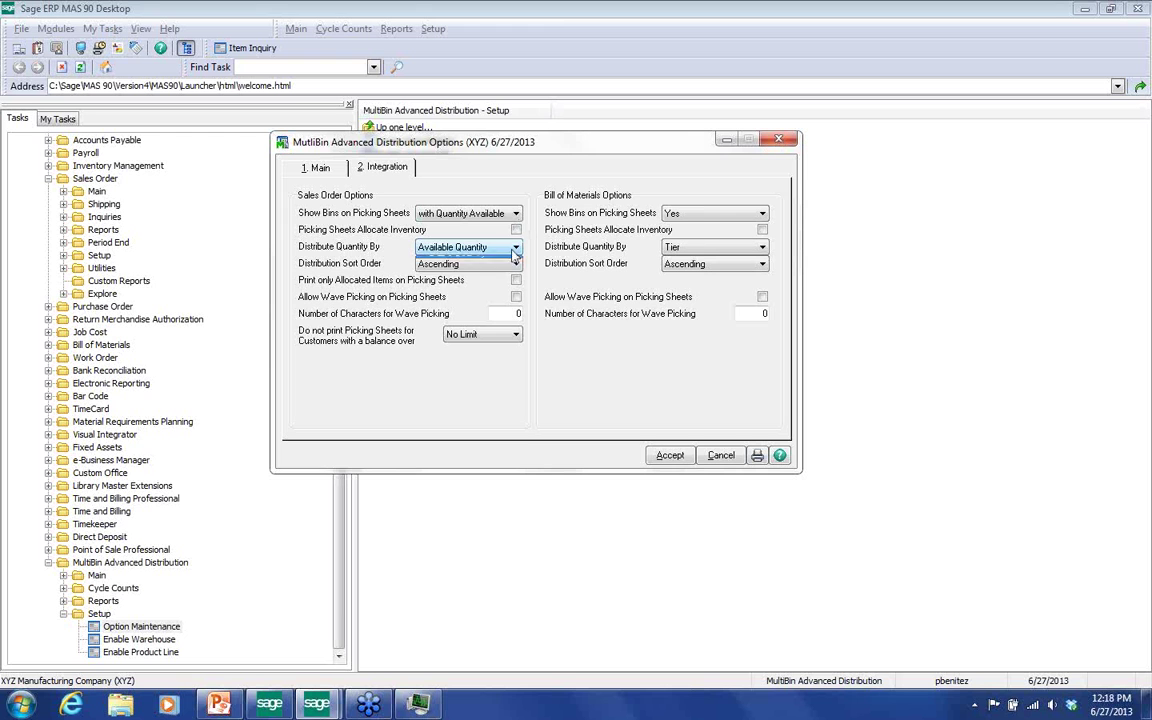
click(514, 250)
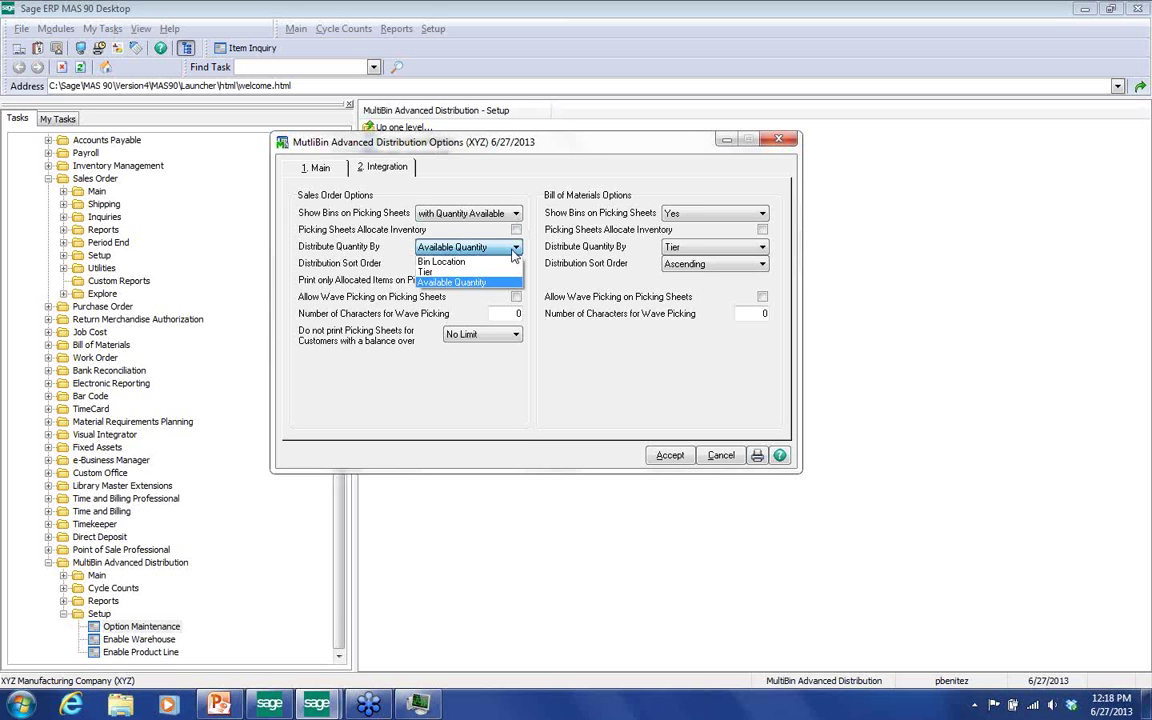
click(514, 250)
key(Tab)
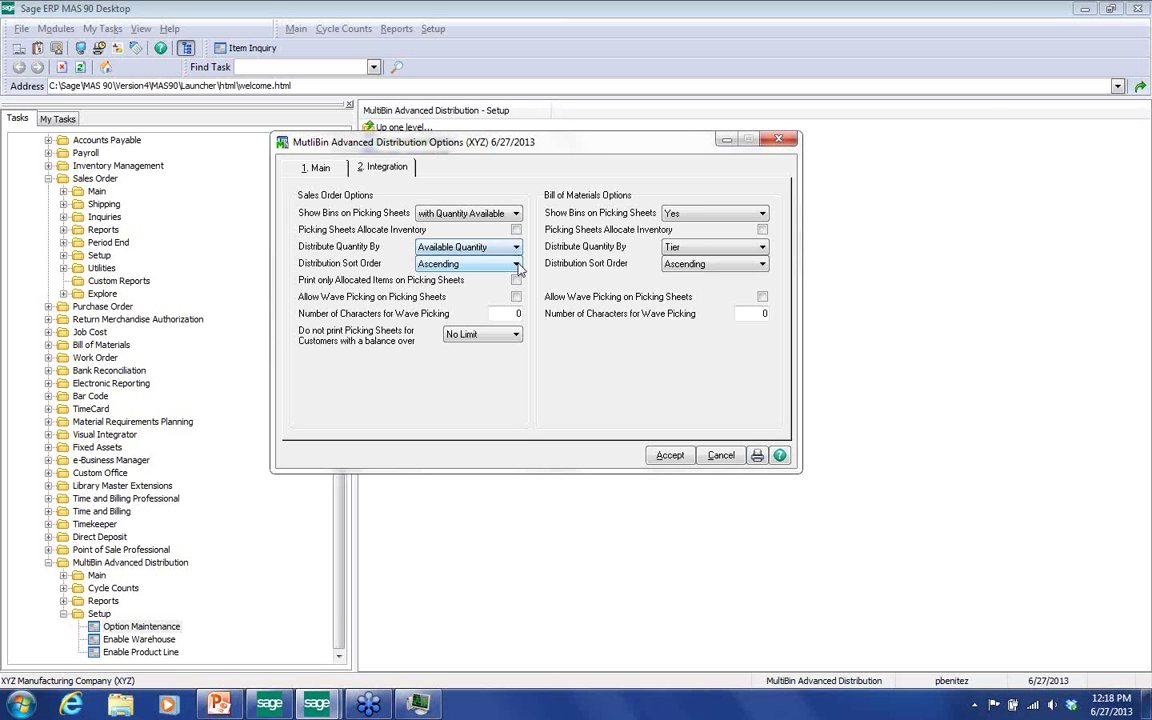
click(516, 265)
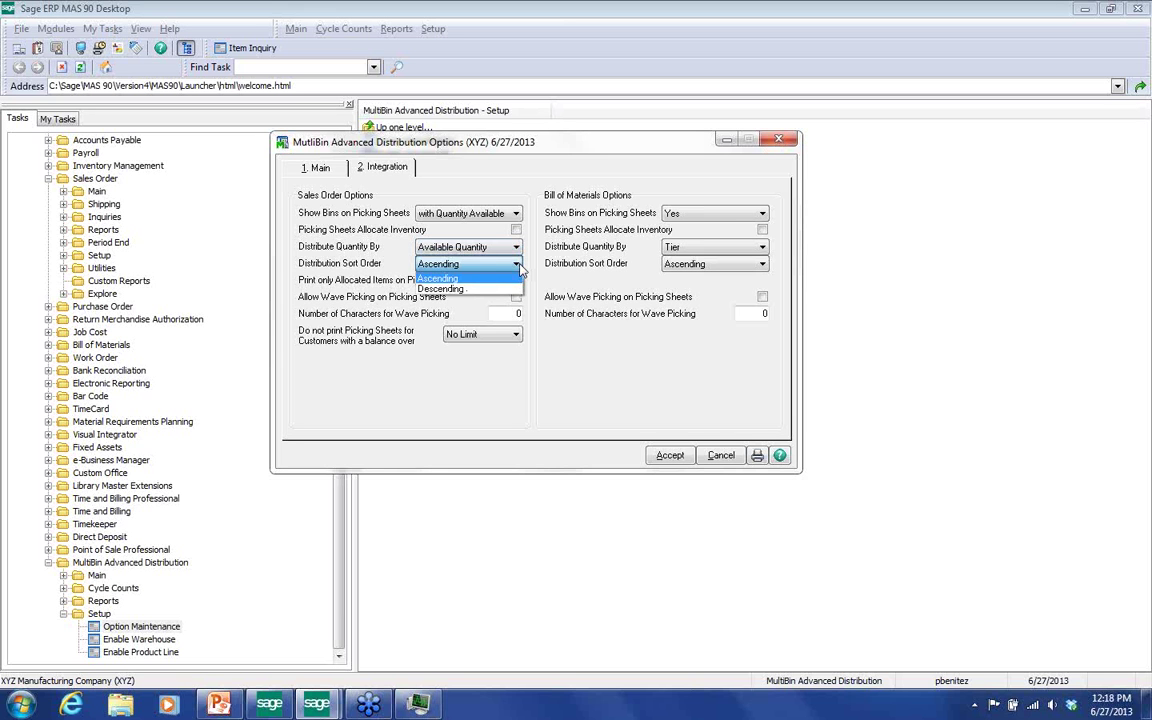
click(518, 266)
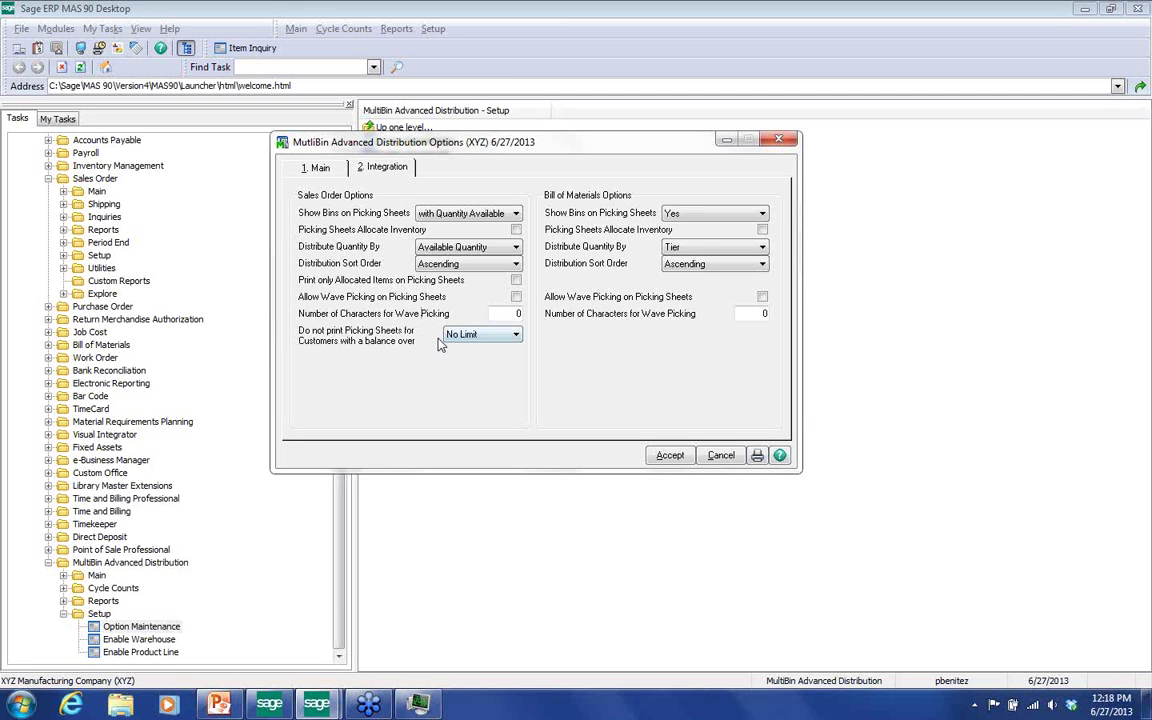
Review the customer balance limit and the Bill of Materials bin display choices for picking sheets, and accept the options
click(514, 336)
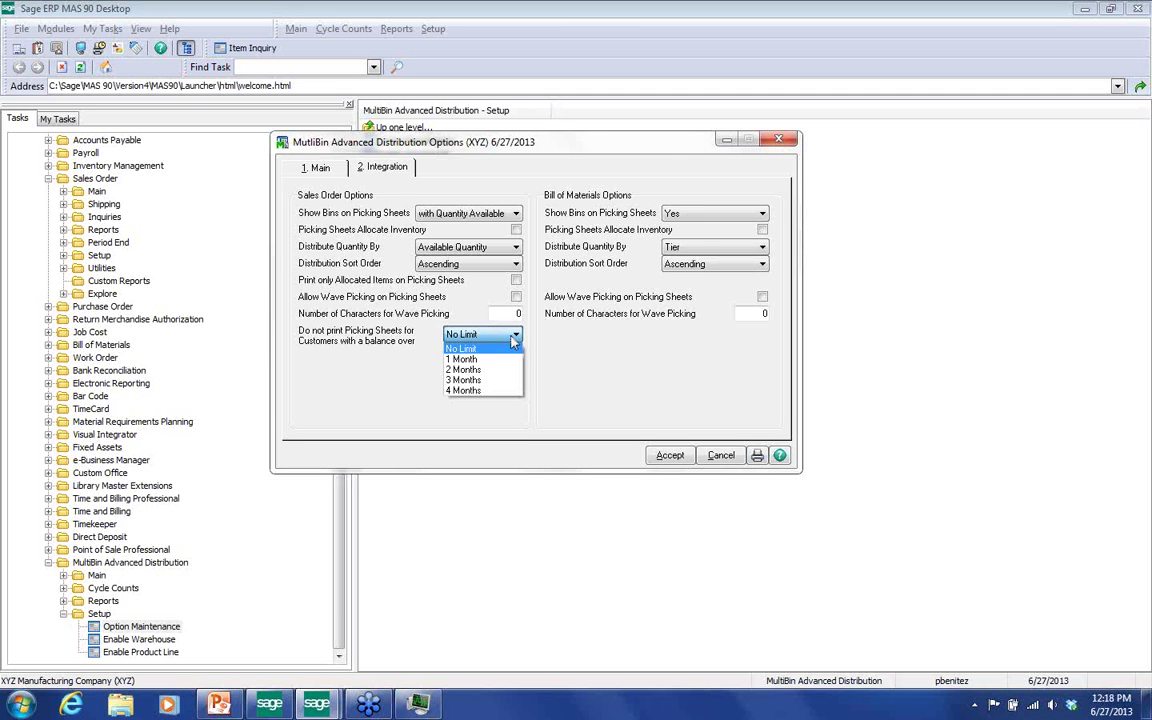
click(461, 348)
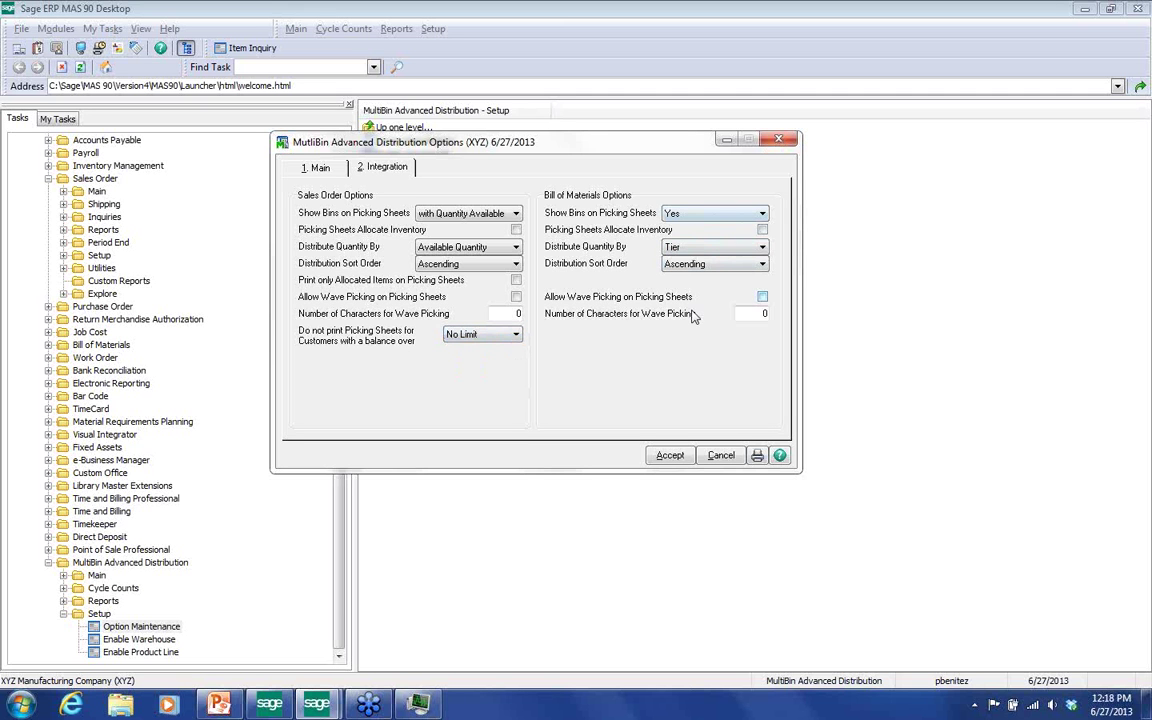
click(763, 214)
click(740, 224)
click(668, 455)
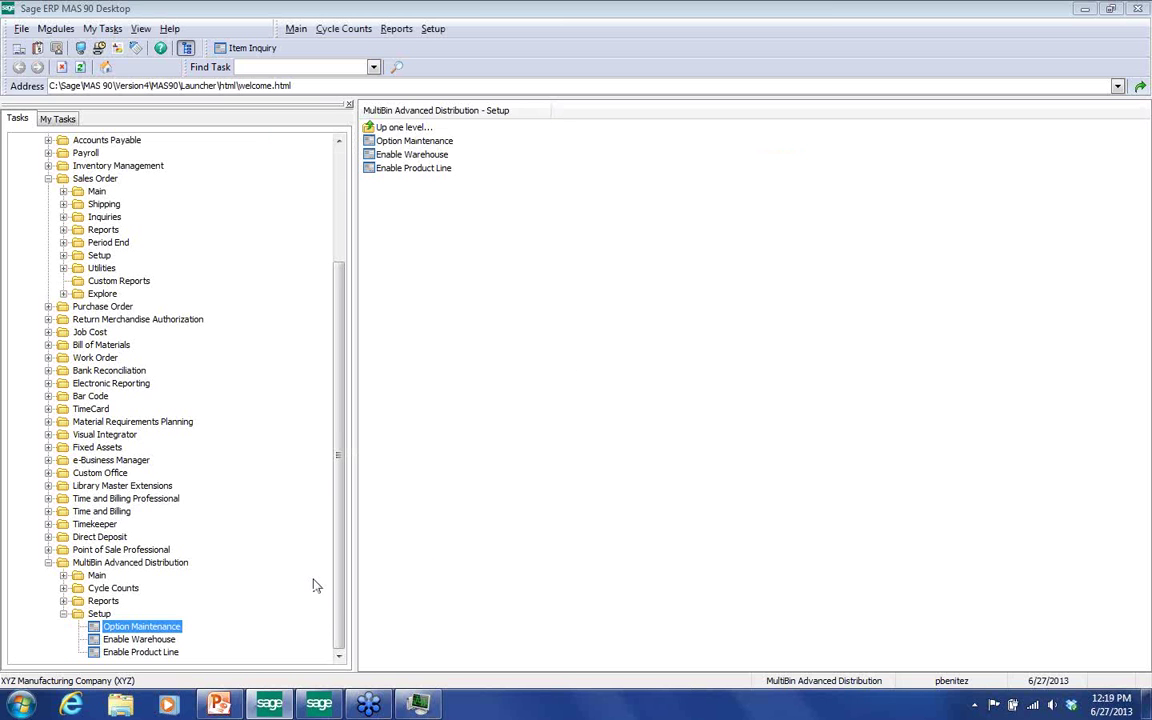
Check which warehouses are enabled for MultiBin Advanced Distribution and close the list without changes
click(155, 640)
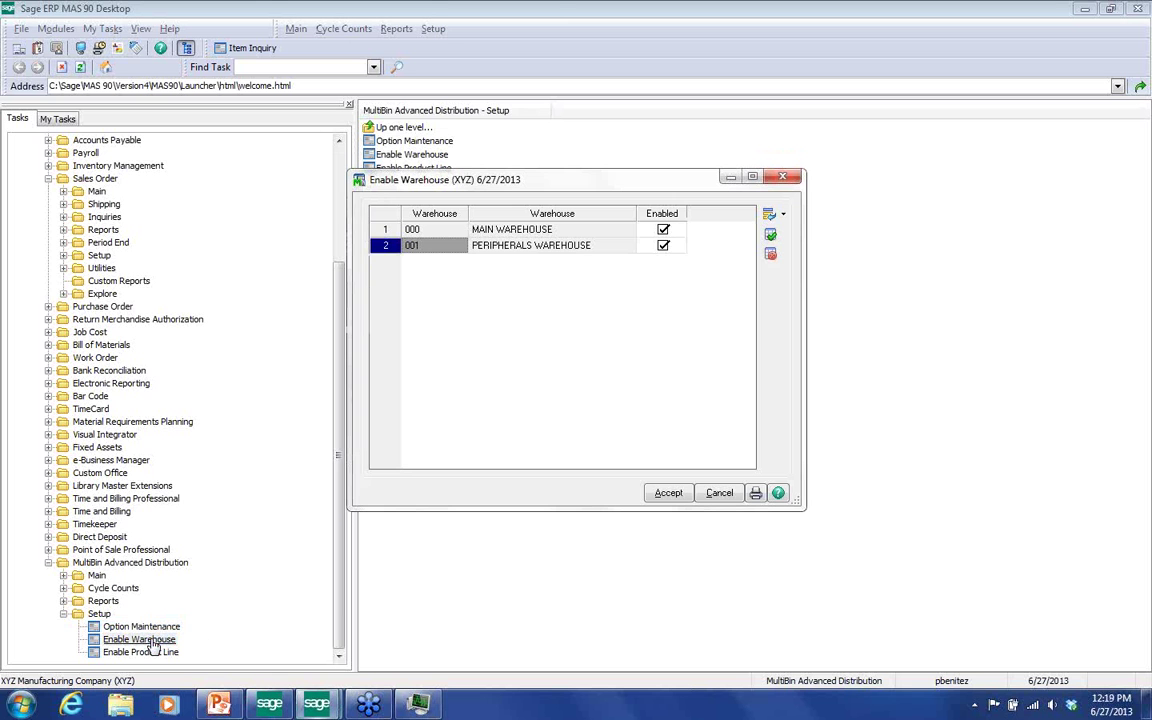
click(719, 493)
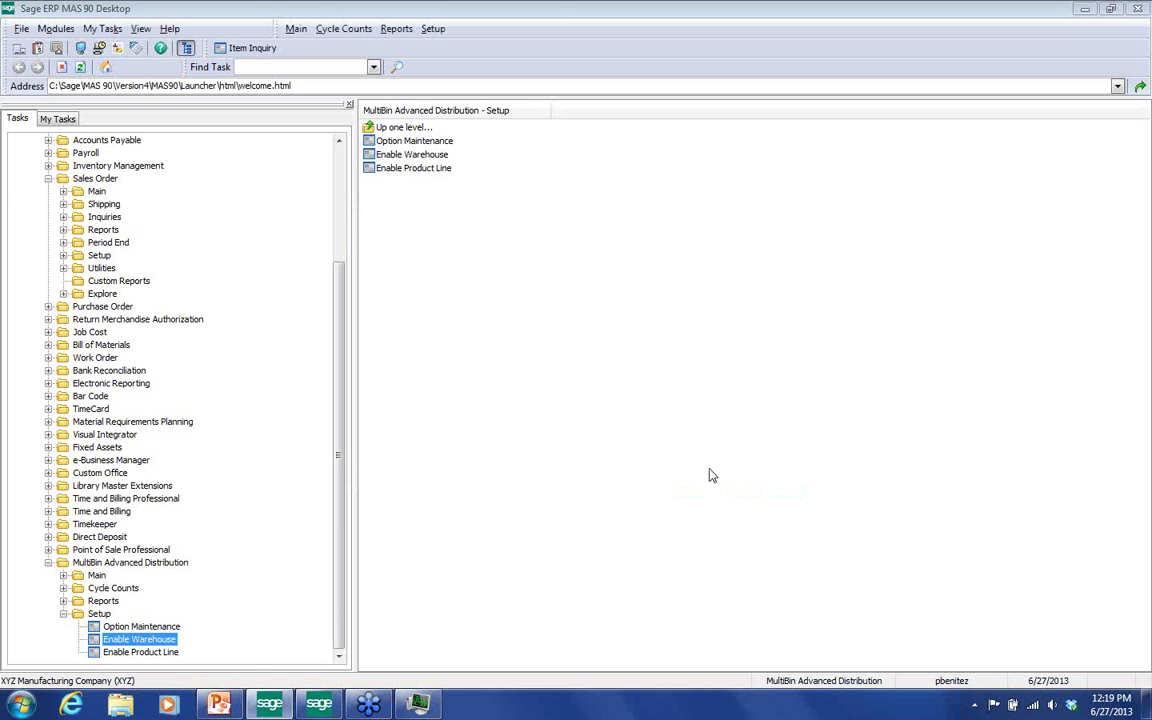
Open Bin Transfer Entry from the MultiBin Advanced Distribution main tasks and start a transfer with the next automatic number
click(64, 614)
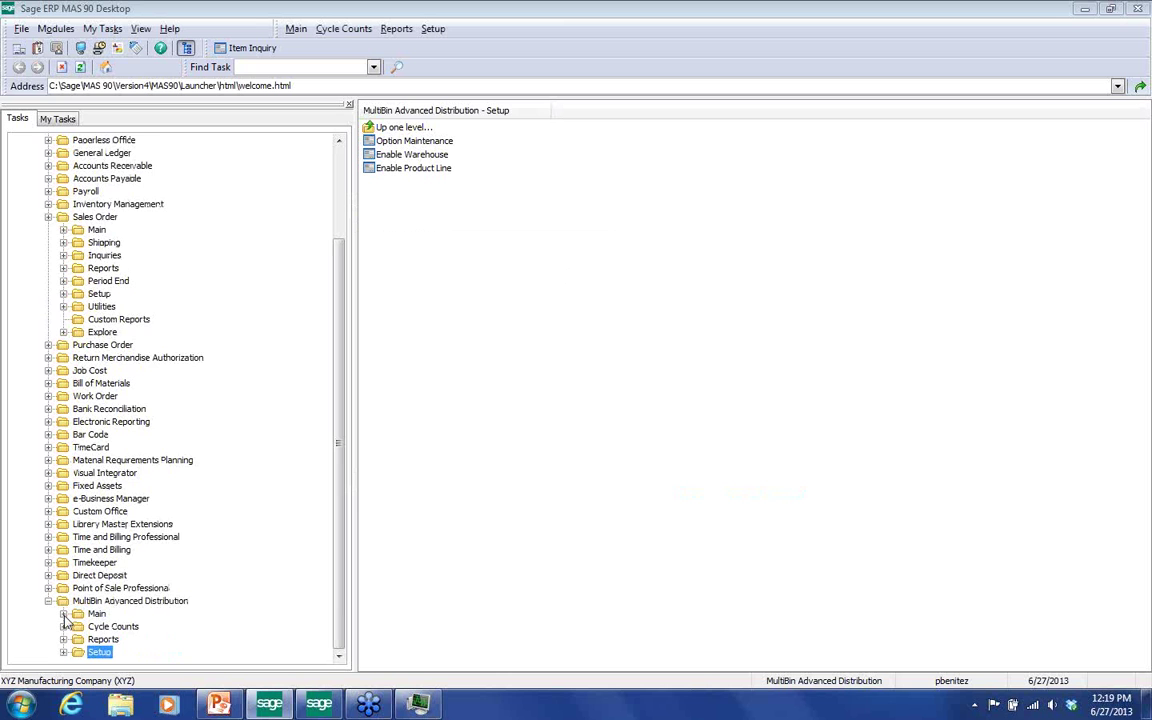
click(64, 614)
drag(340, 580, 337, 621)
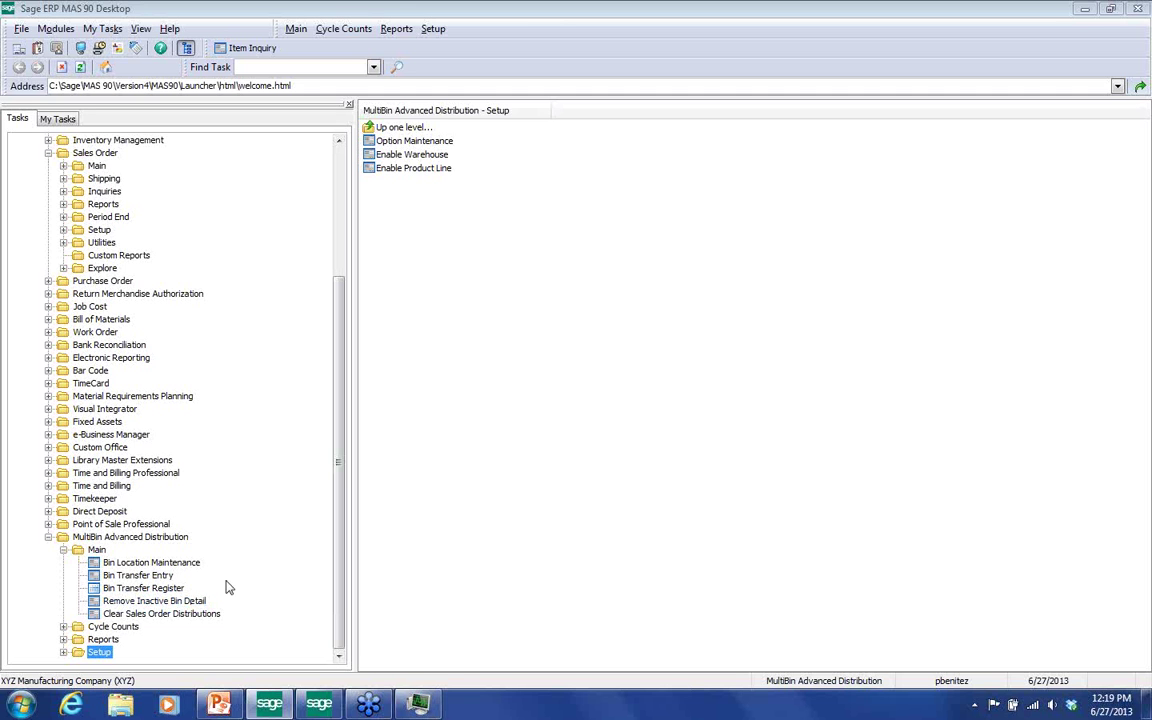
double_click(153, 577)
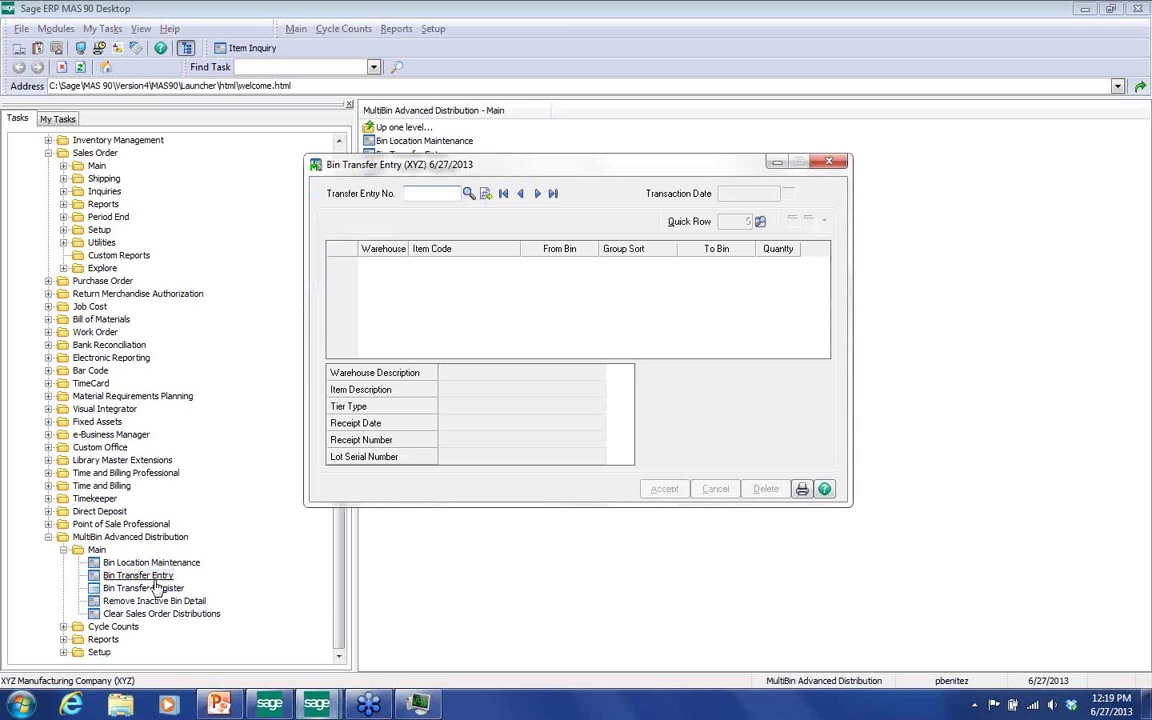
click(486, 194)
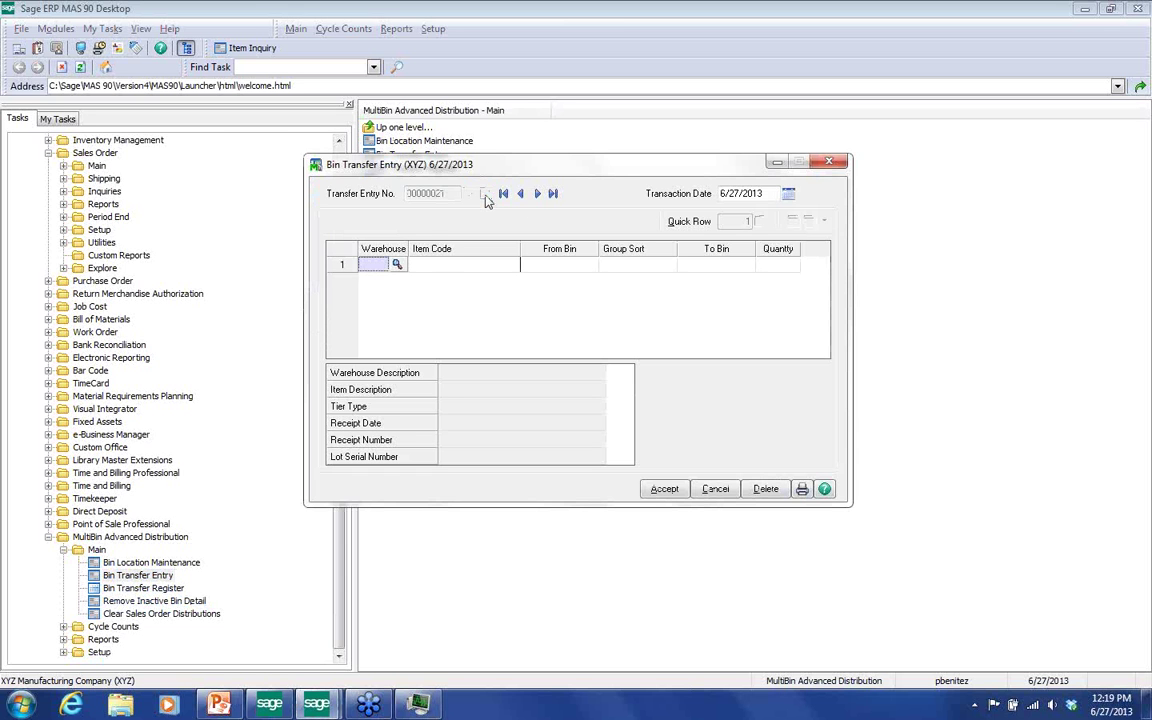
Fill the first transfer line with warehouse 000 and item BOARD-04230-16
click(396, 265)
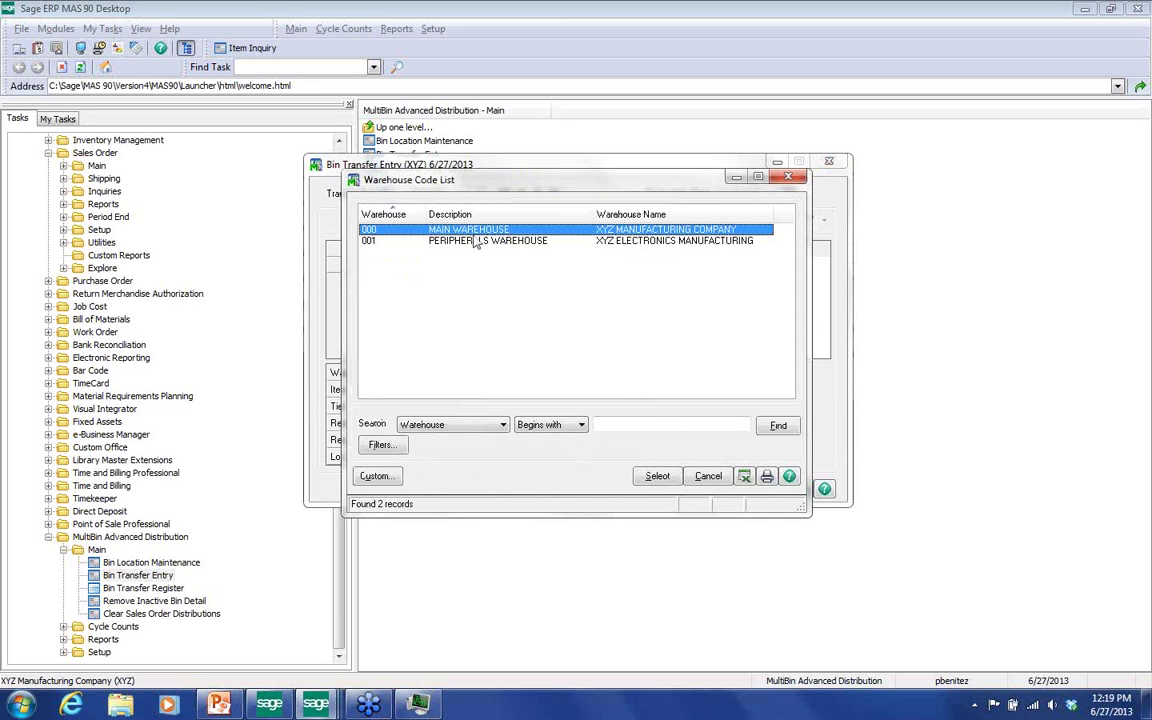
click(652, 475)
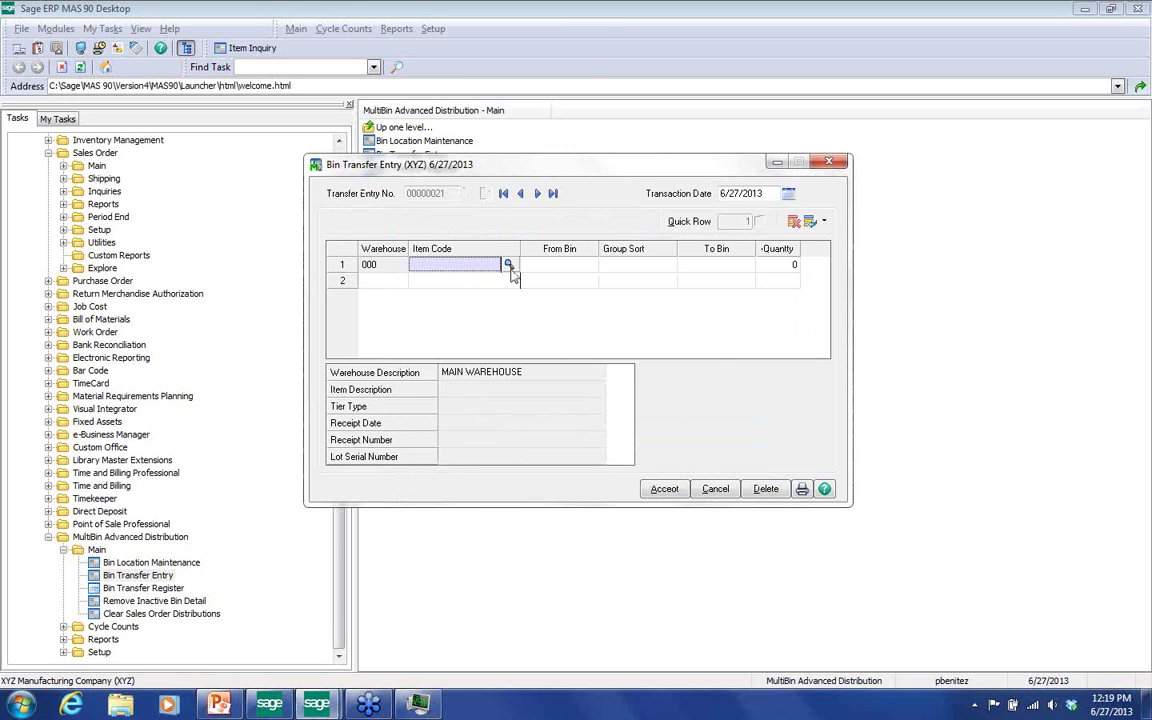
click(508, 266)
click(417, 287)
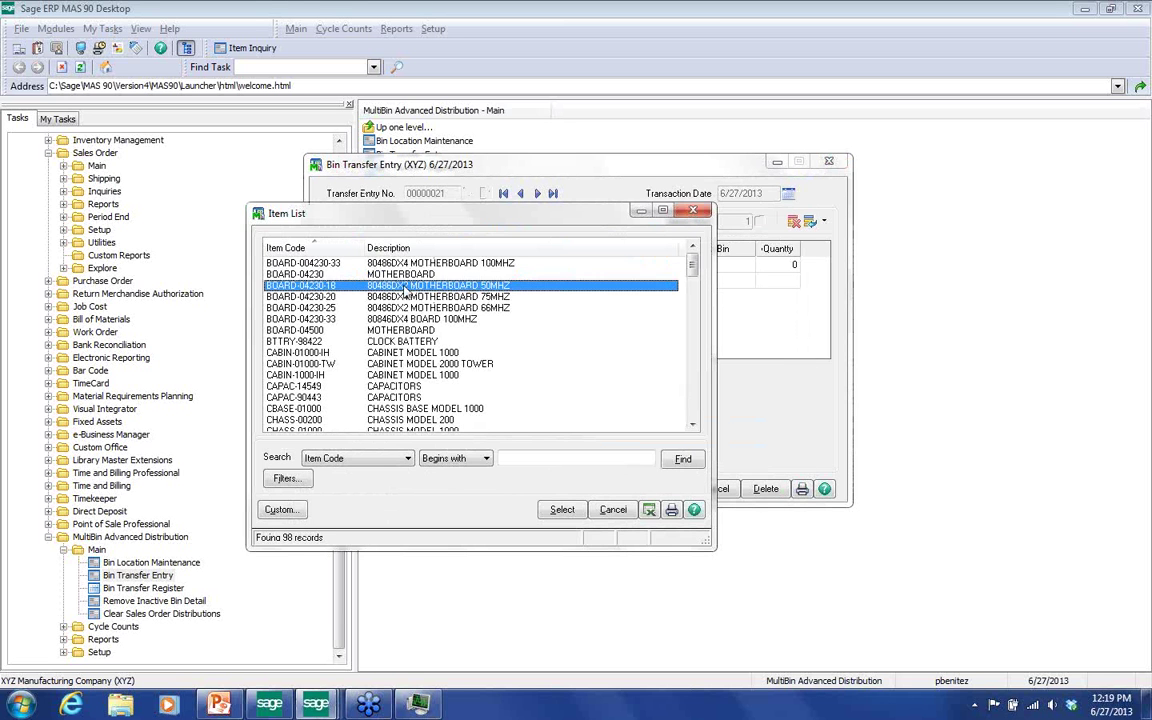
key(Return)
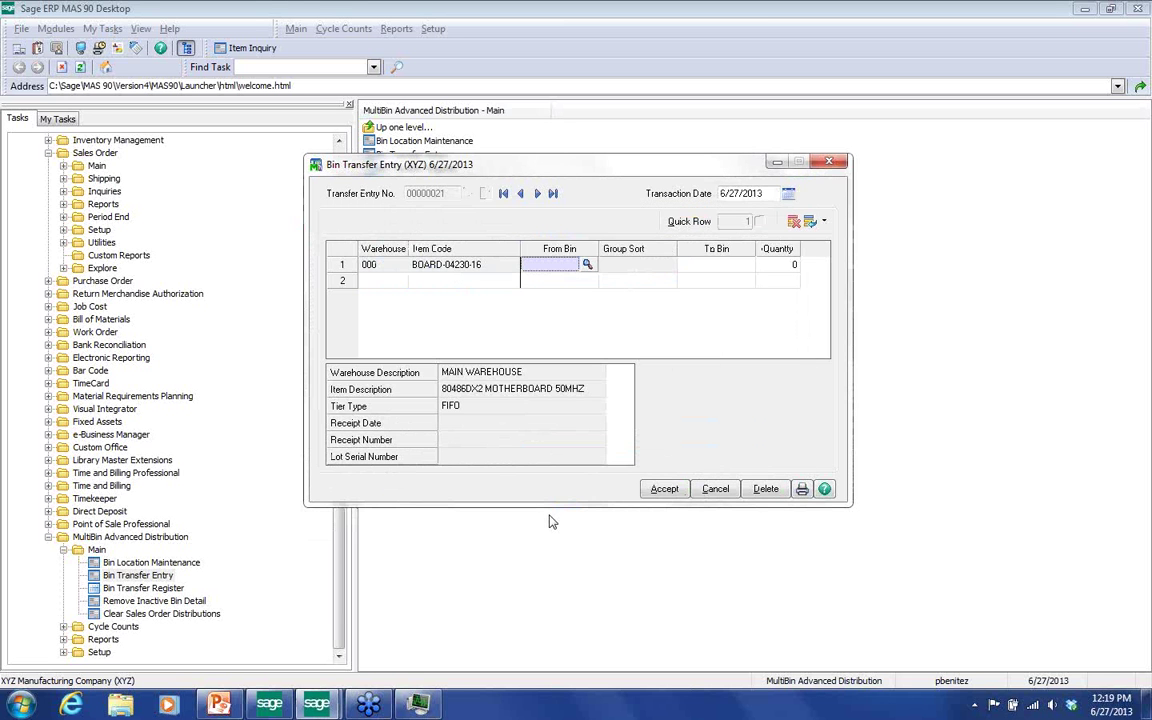
Set the line's source bin to 100A and its destination bin to 200B
click(587, 265)
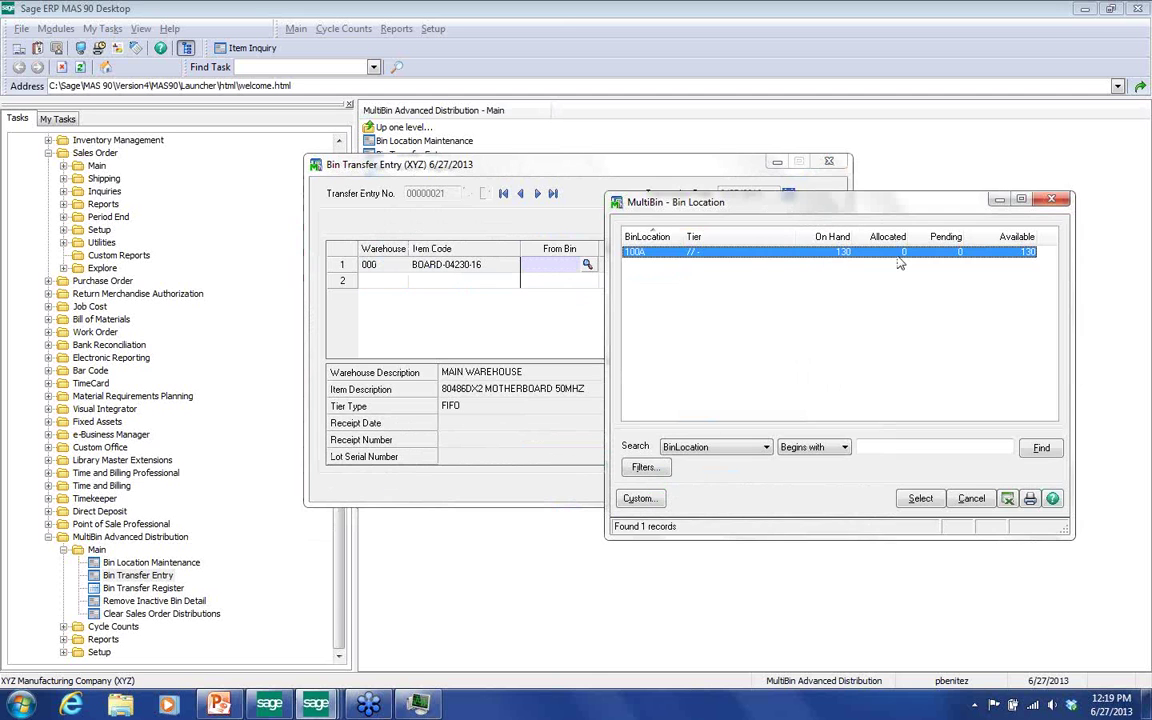
click(921, 499)
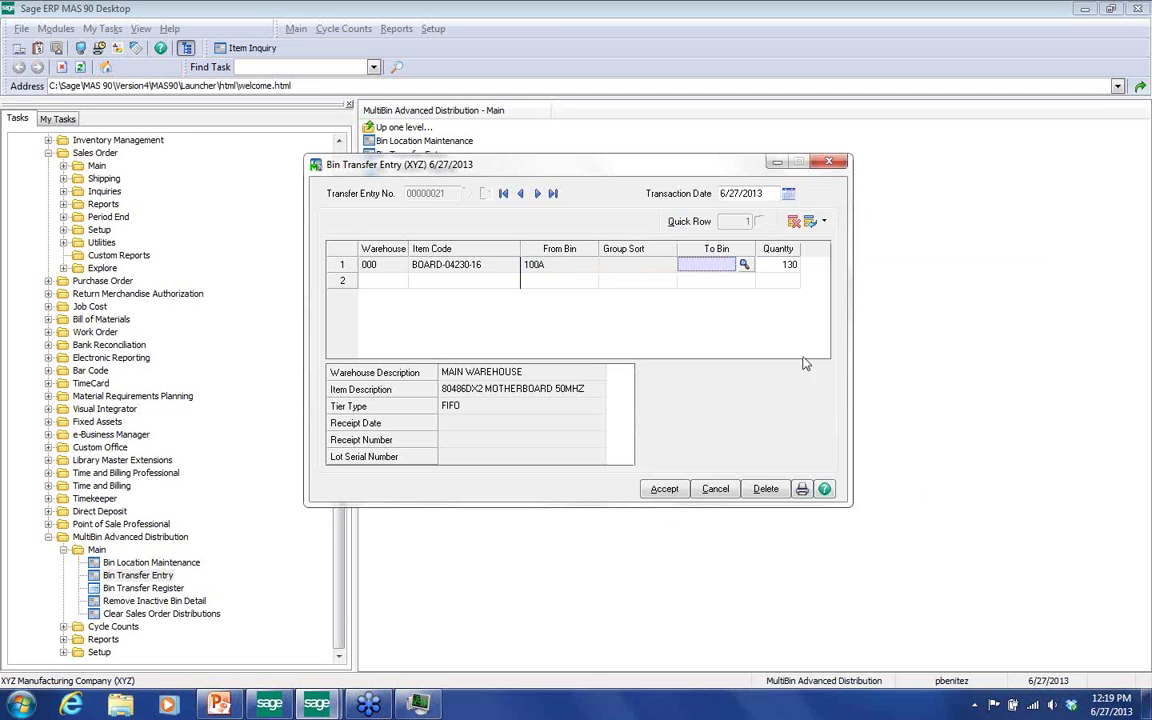
click(743, 264)
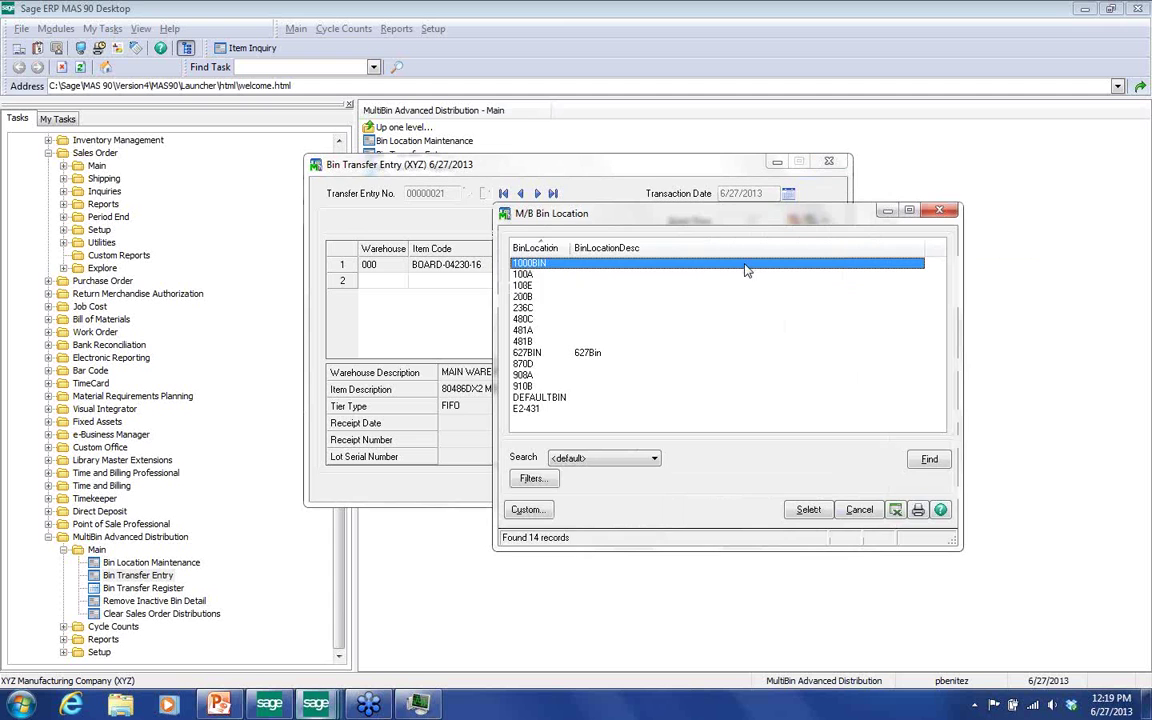
click(744, 296)
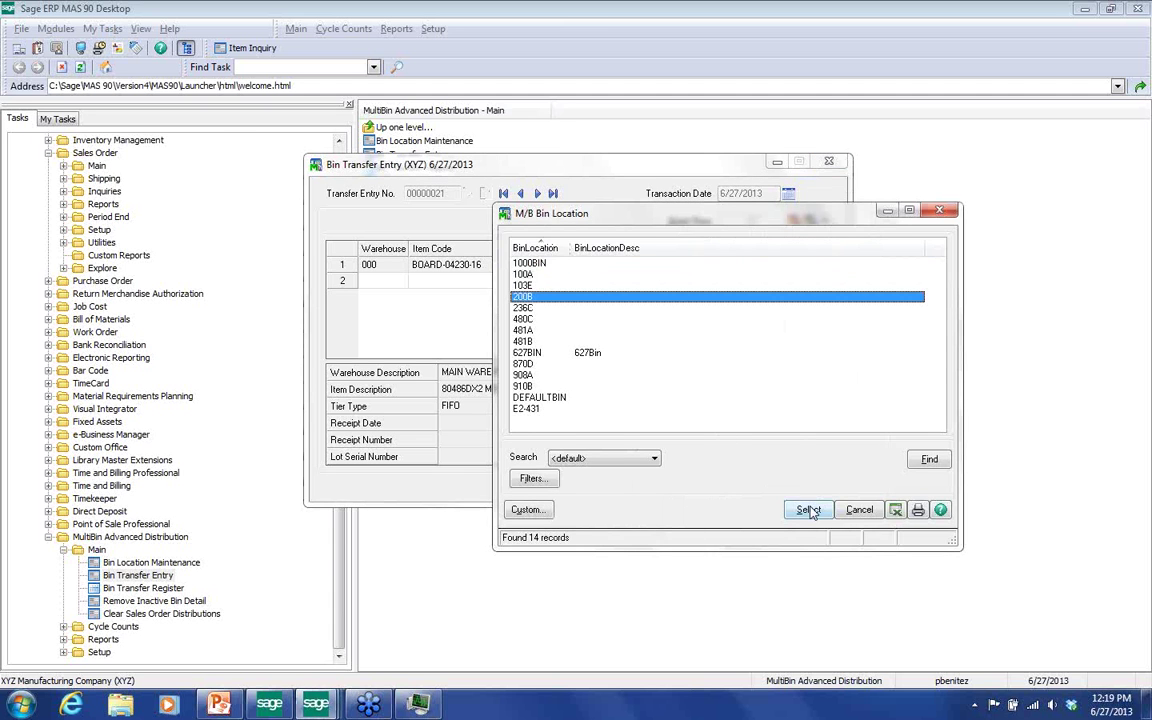
key(Return)
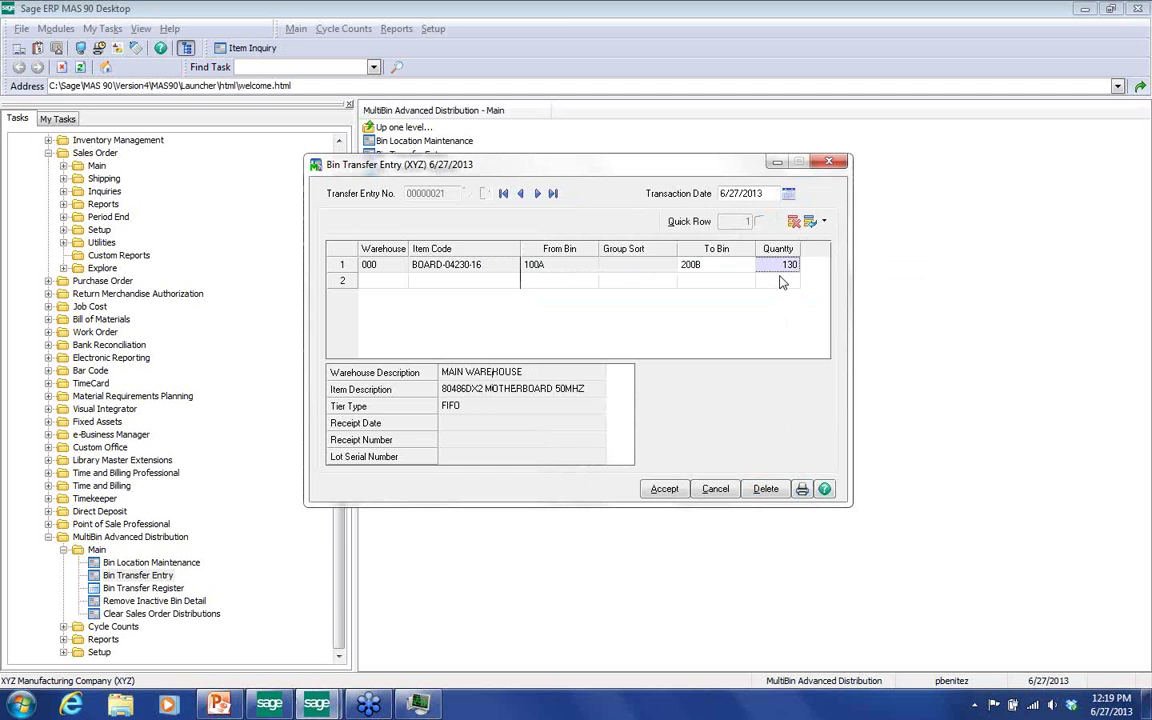
Save the bin transfer, preview its Bin Transfer Register, and update the register after closing the preview
click(803, 490)
click(515, 243)
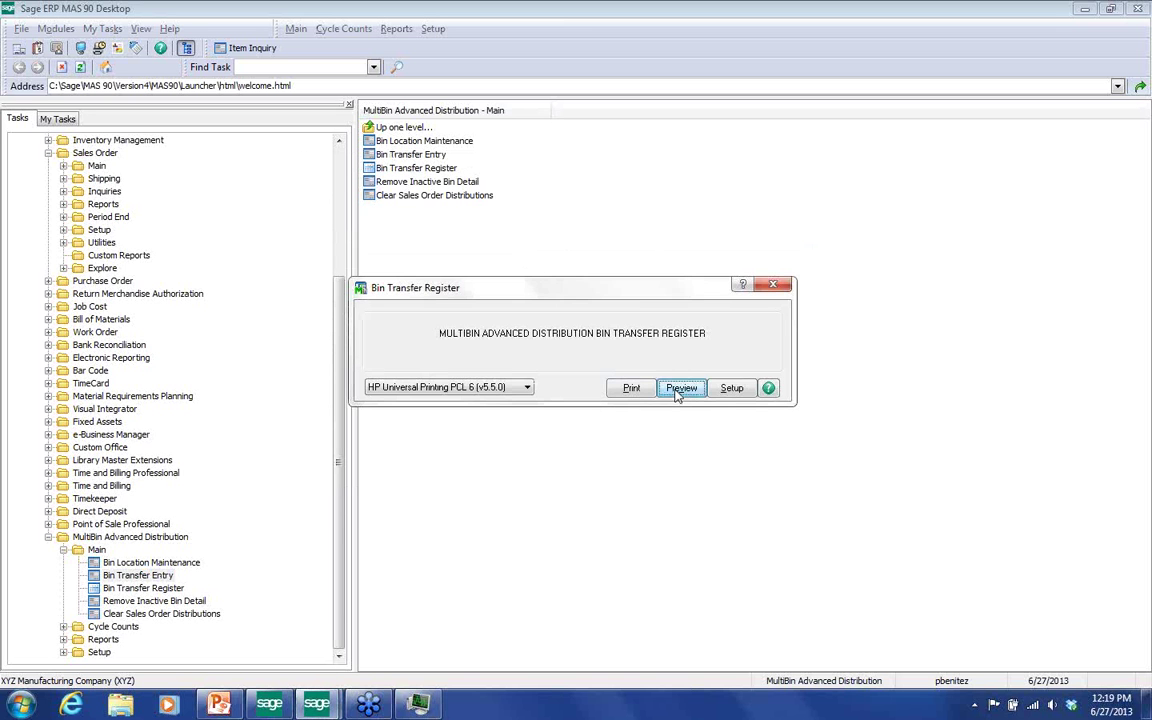
click(678, 390)
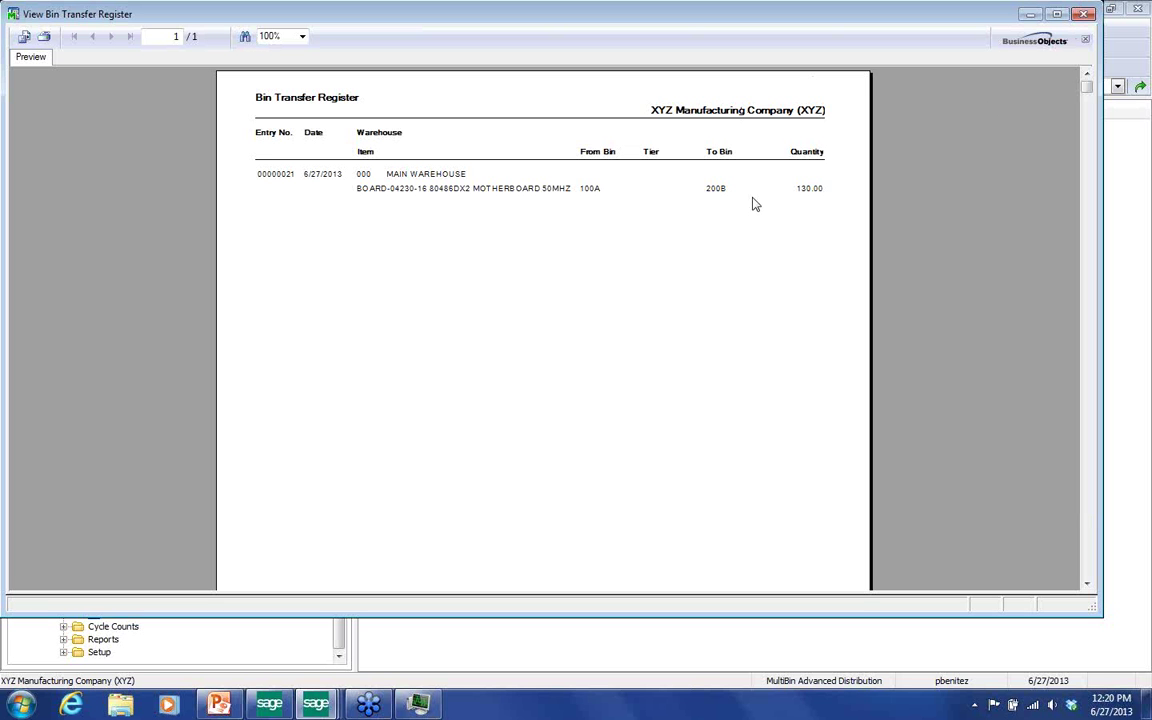
click(1086, 14)
click(542, 265)
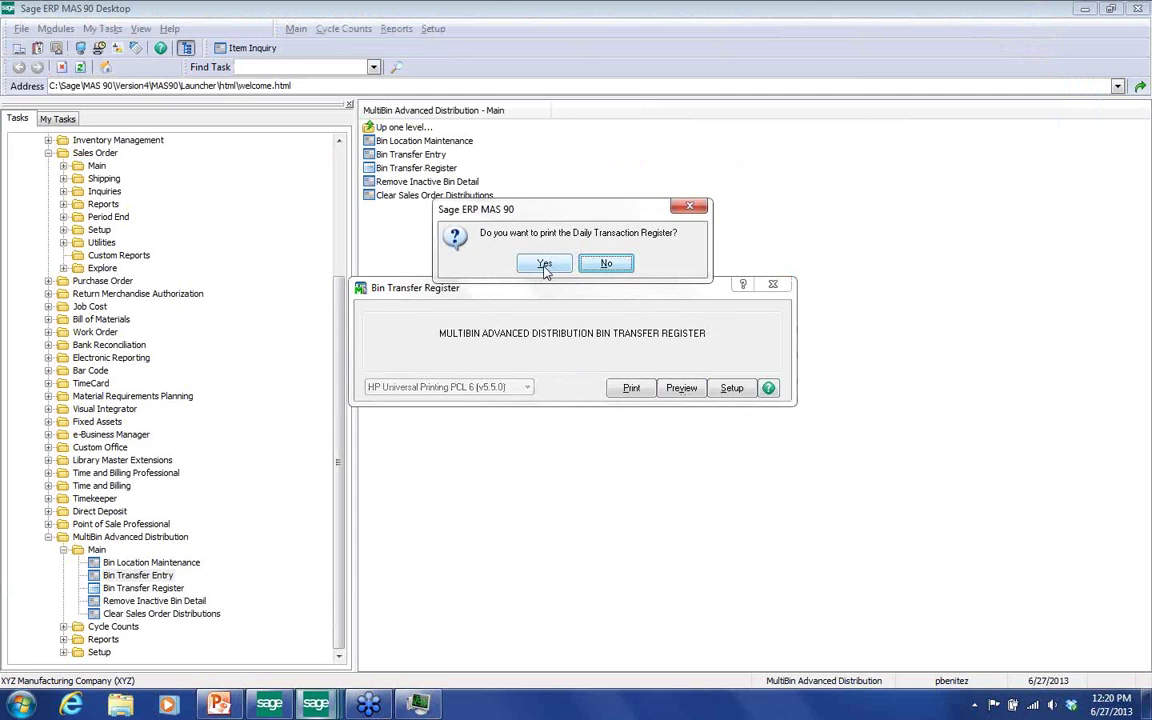
Try to preview the General Ledger Daily Transaction Register for the posted transfer, without printing full comments
click(543, 265)
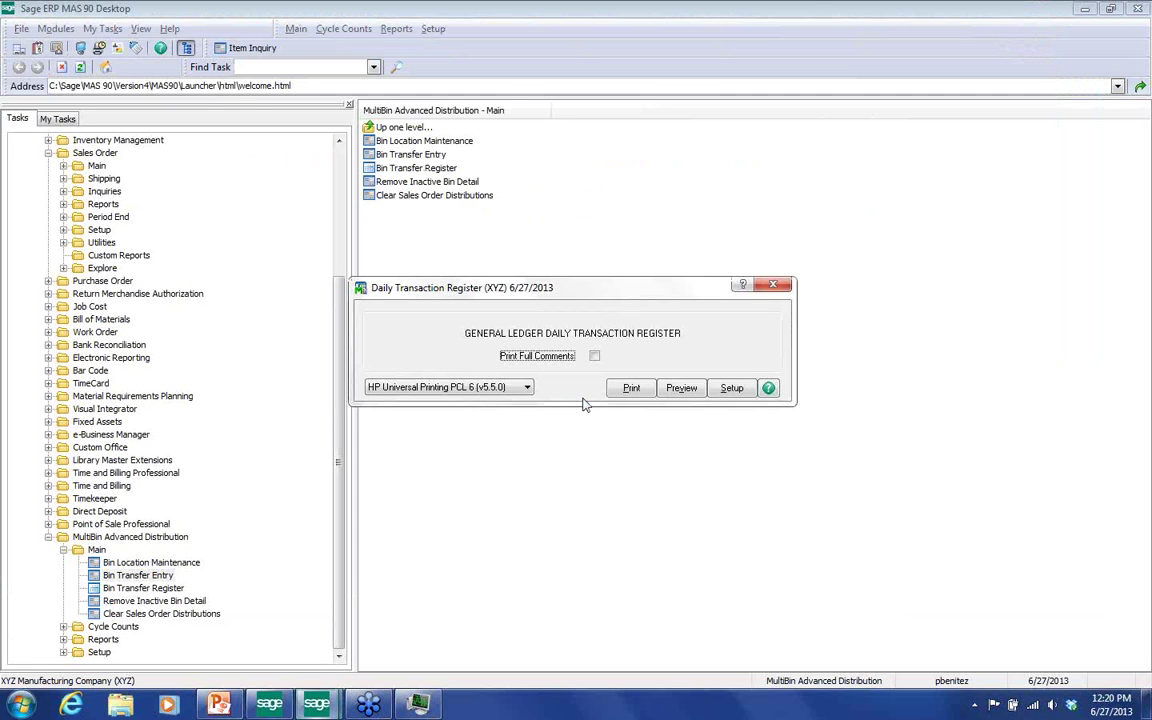
click(688, 391)
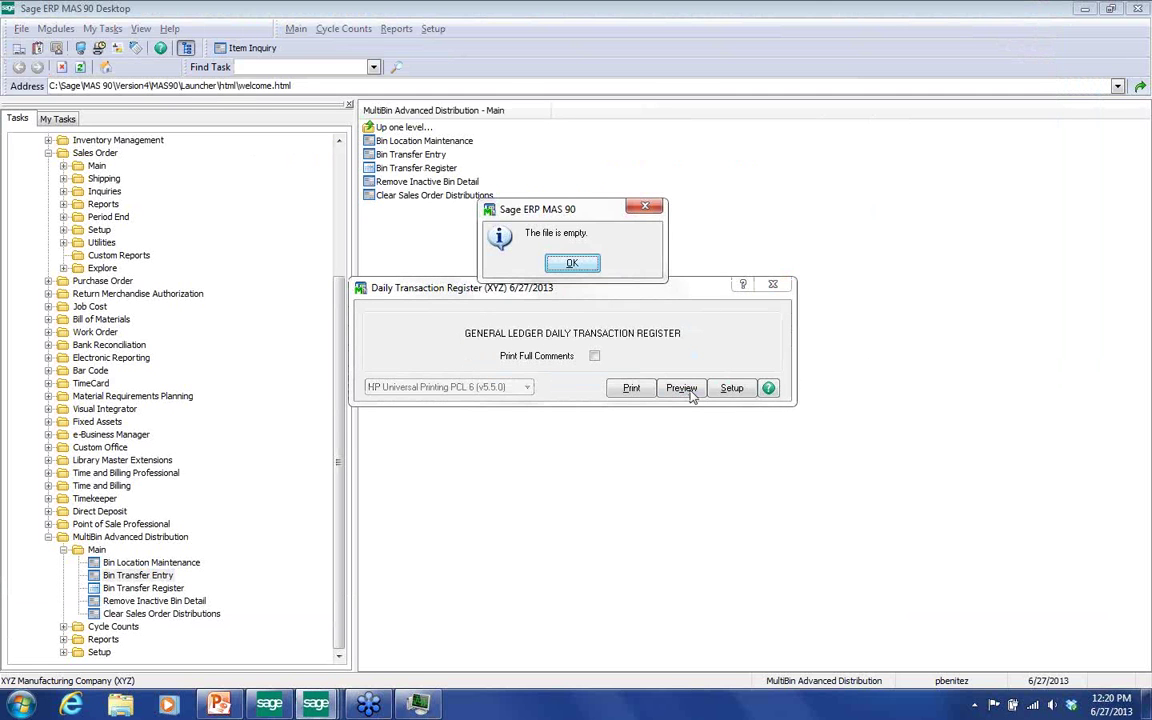
click(572, 263)
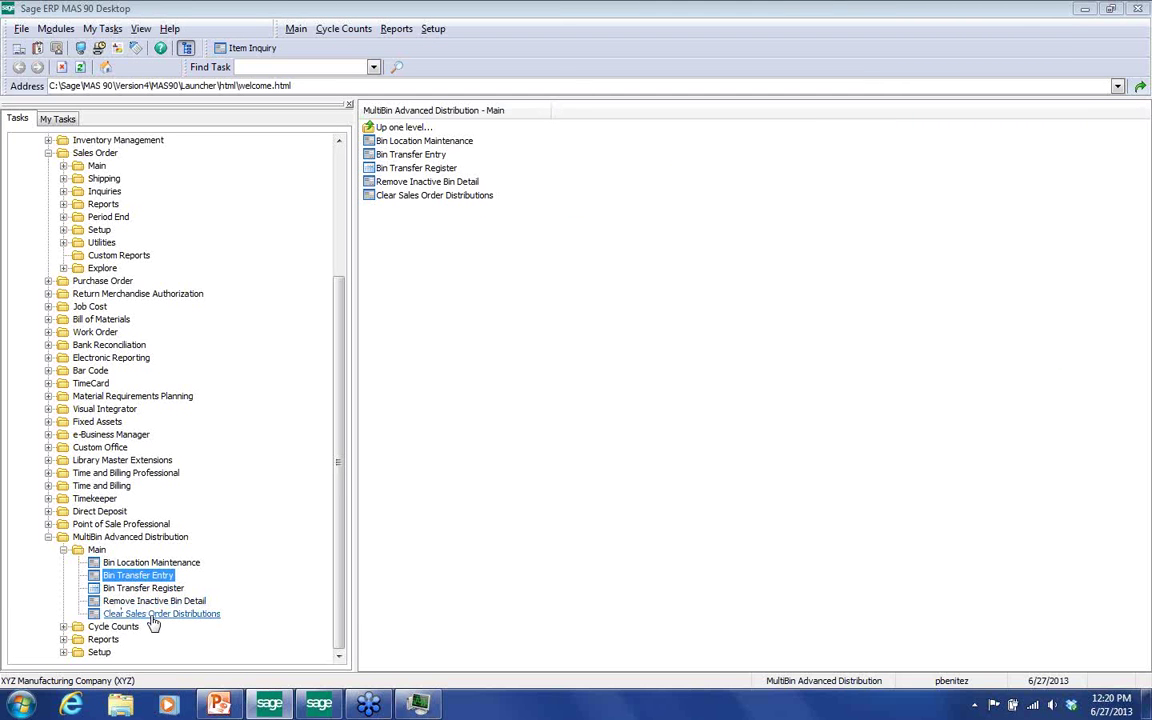
Review the contents of bin 1000BIN in warehouse 000 through Bin Location Maintenance, then collapse the MultiBin Advanced Distribution tasks
click(130, 563)
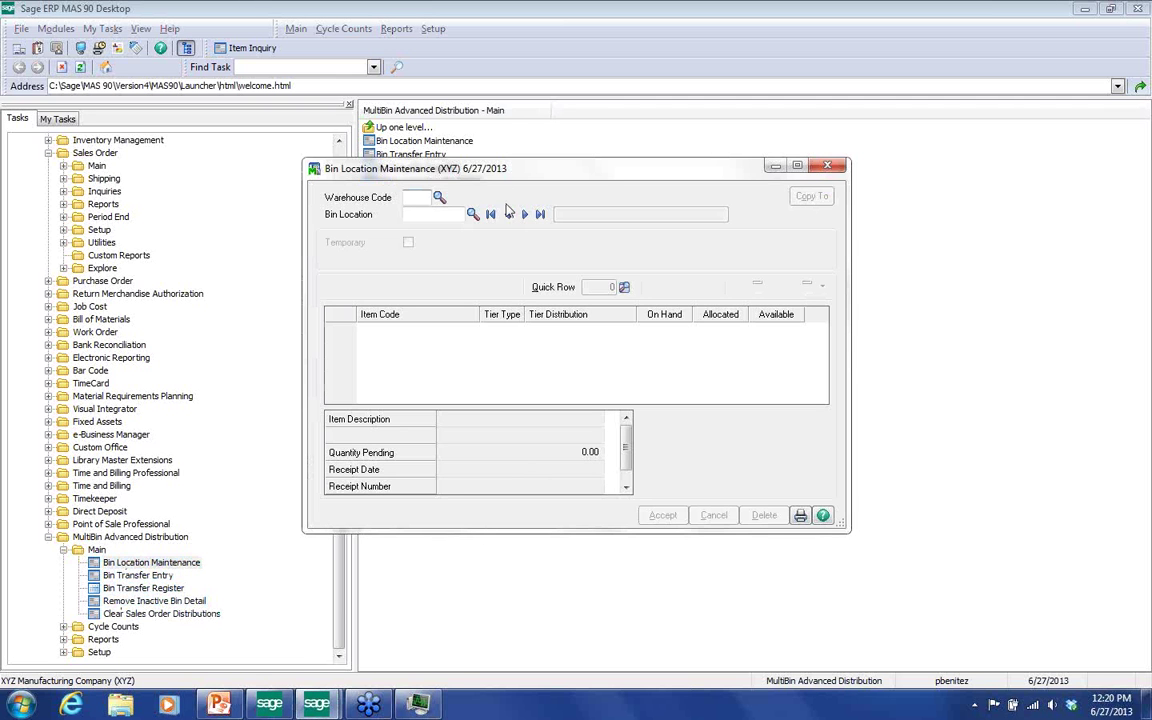
click(439, 197)
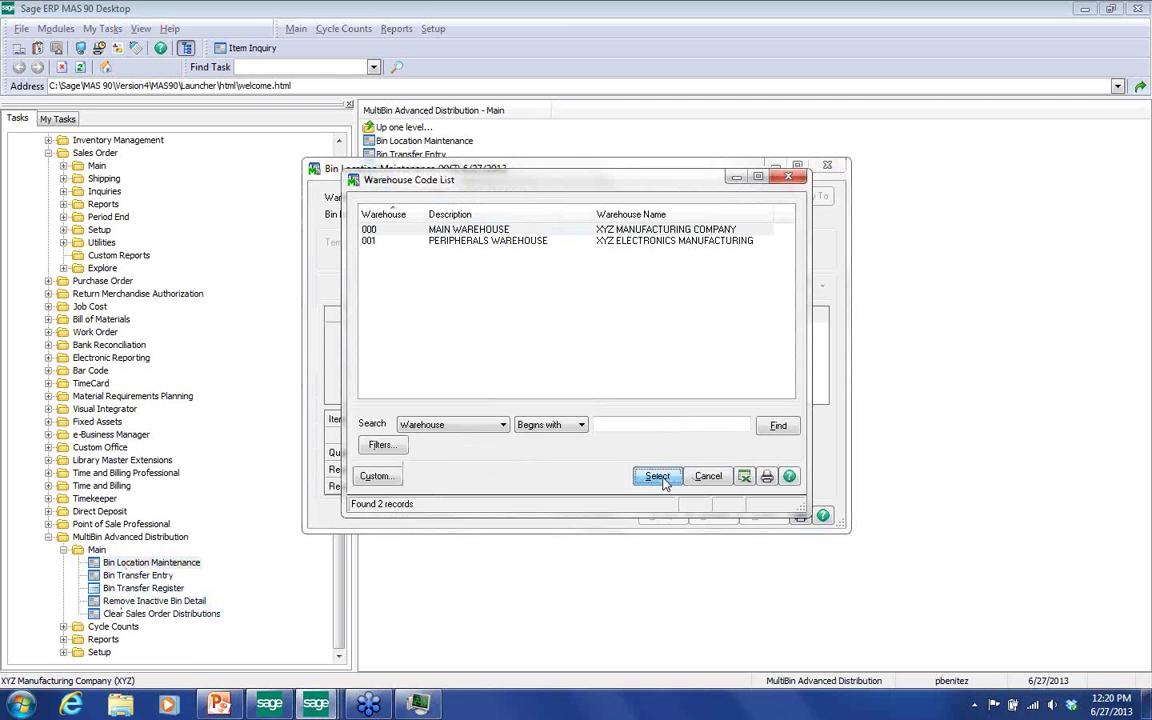
click(658, 475)
click(473, 215)
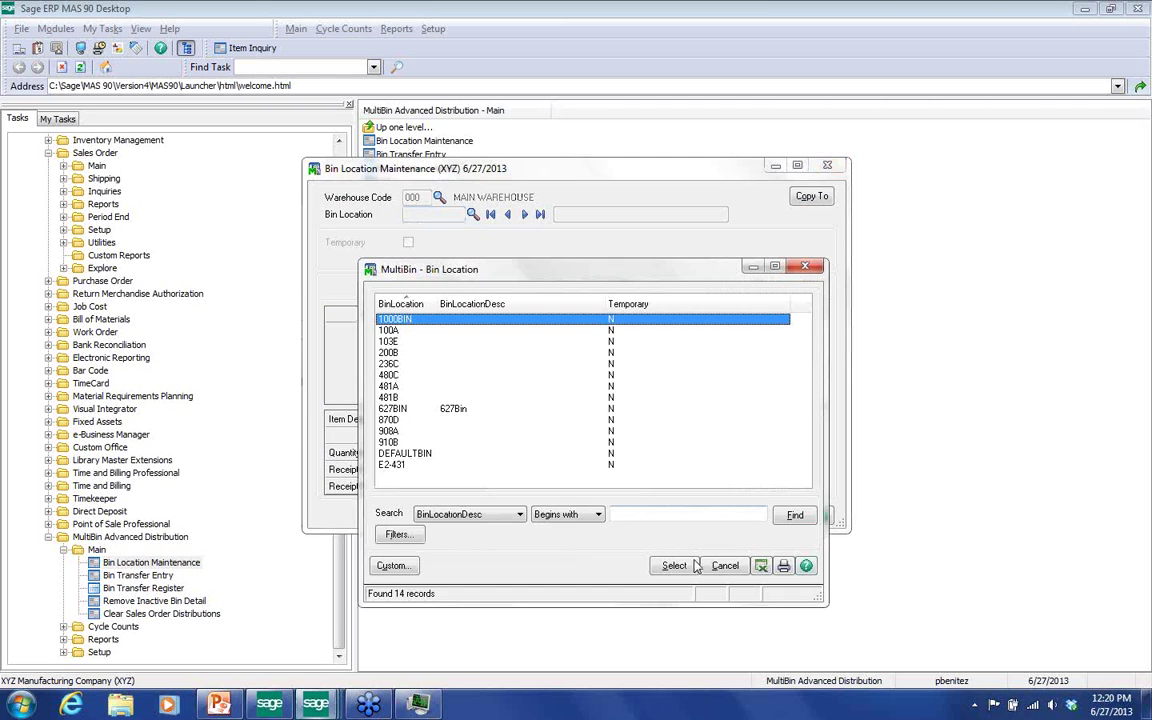
click(674, 567)
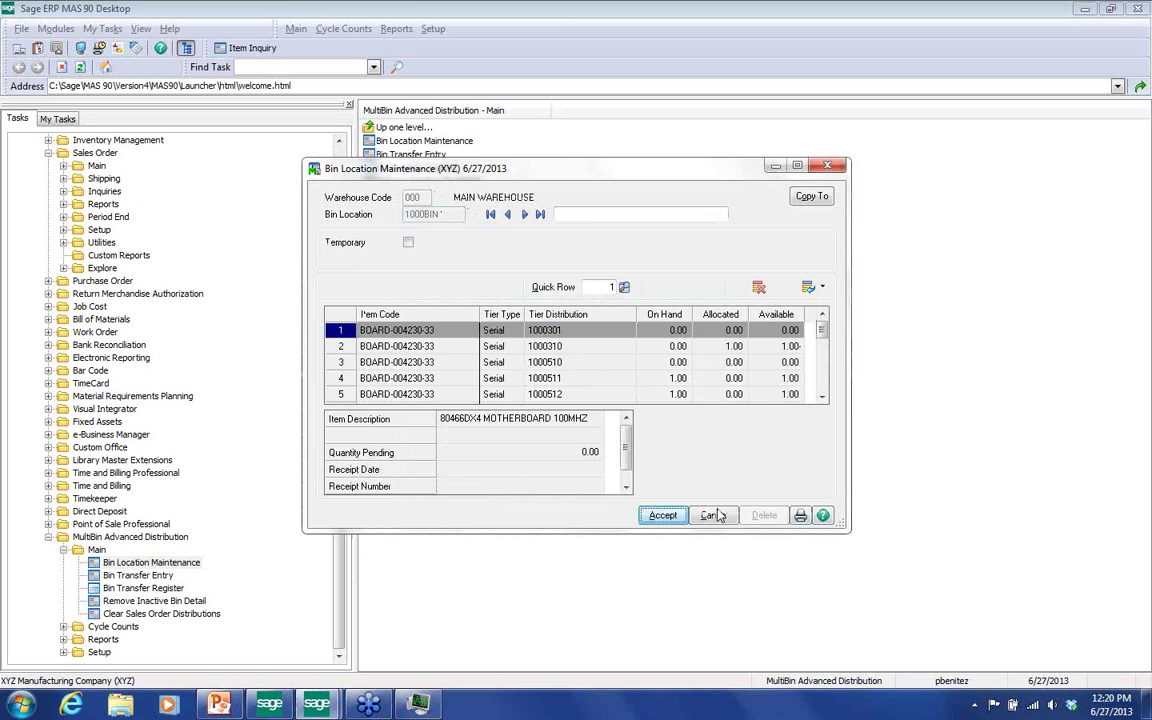
click(663, 515)
click(836, 168)
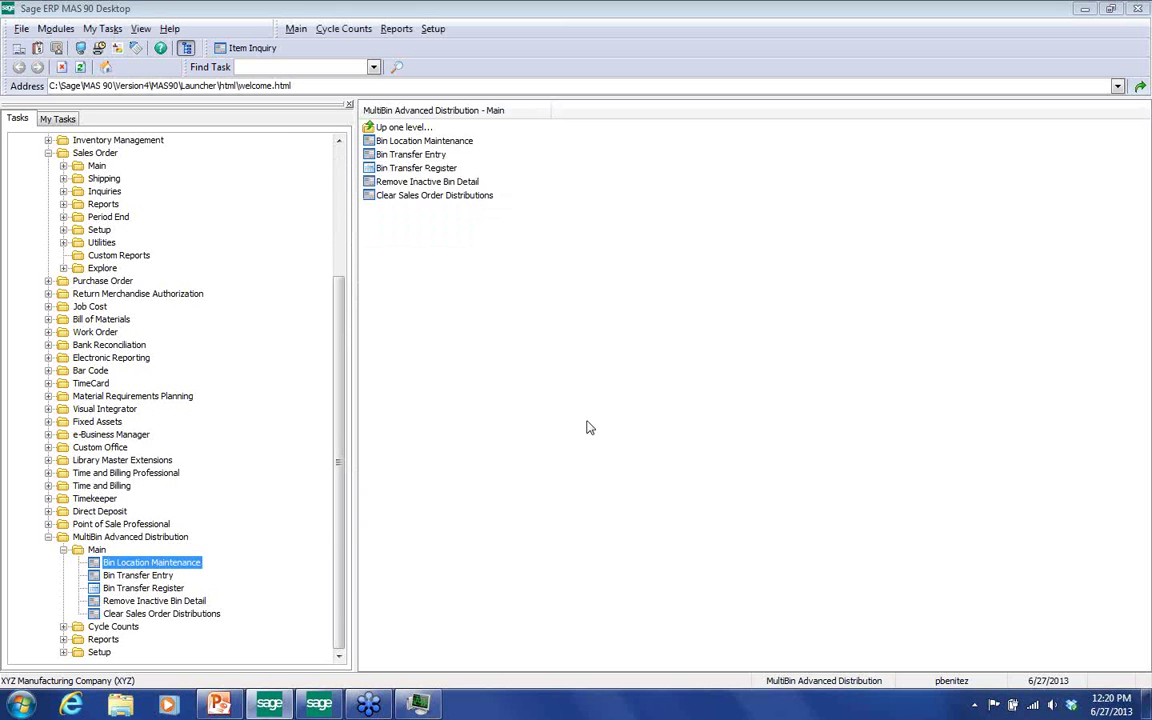
click(64, 549)
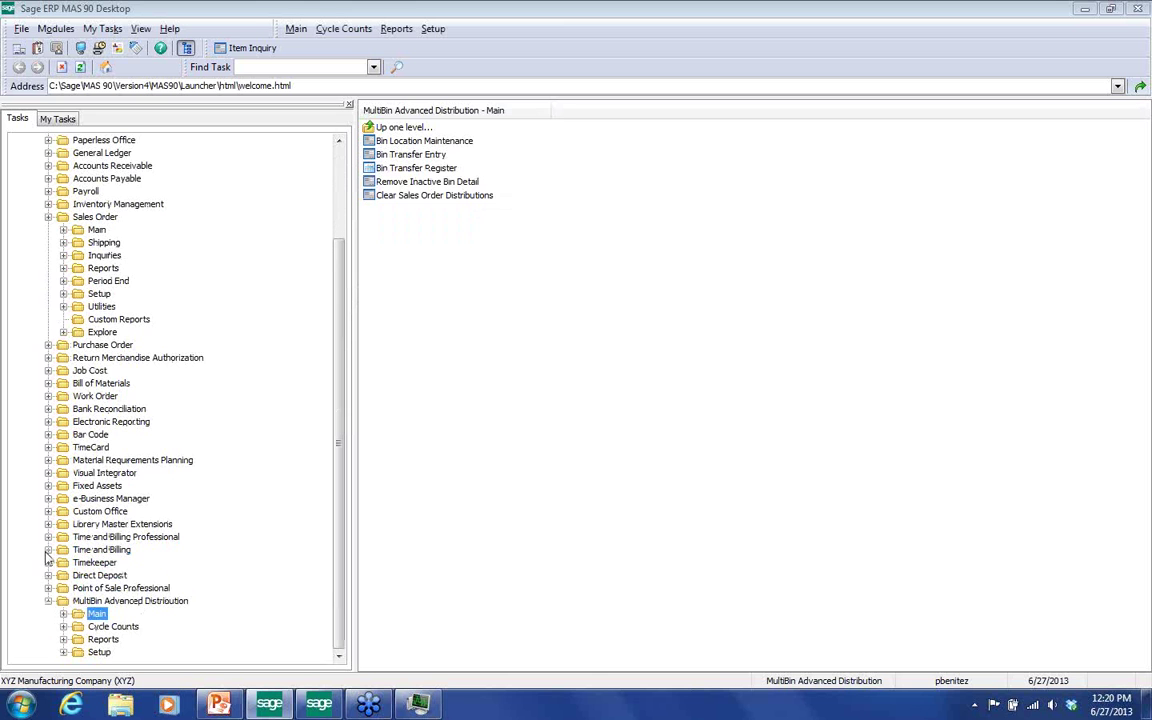
click(48, 601)
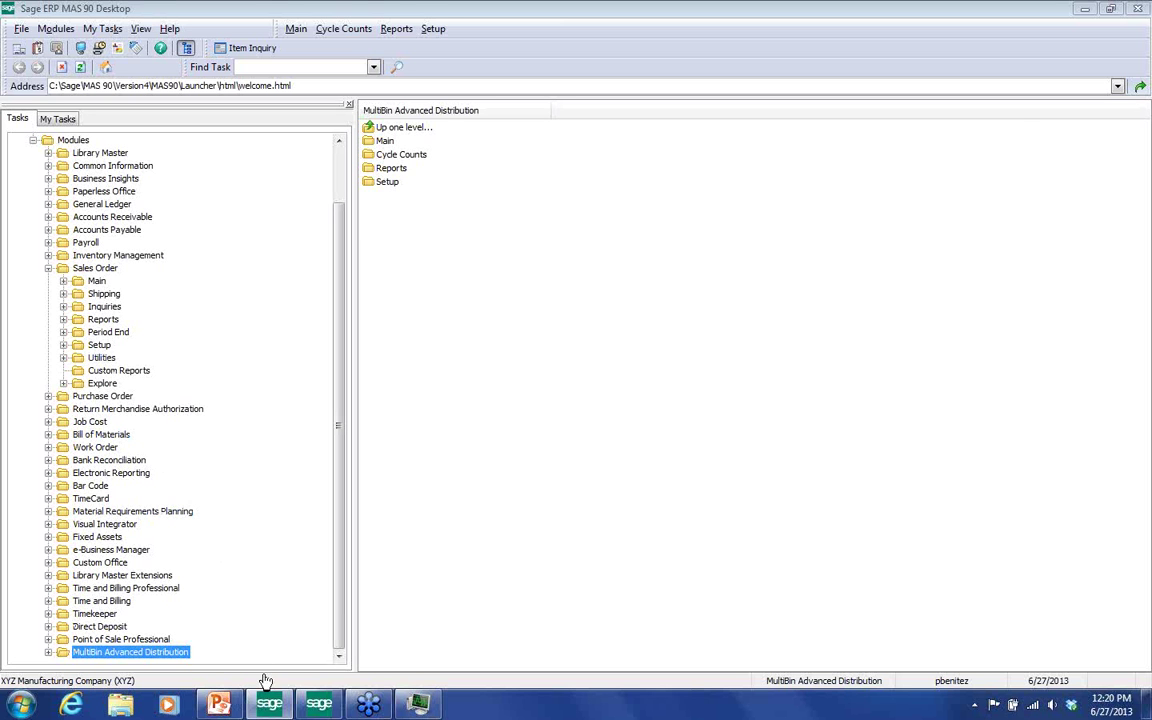
Return to Item Inquiry and examine the main warehouse quantities of the transistor items TRANS-14212 and TRANS-14213
click(318, 706)
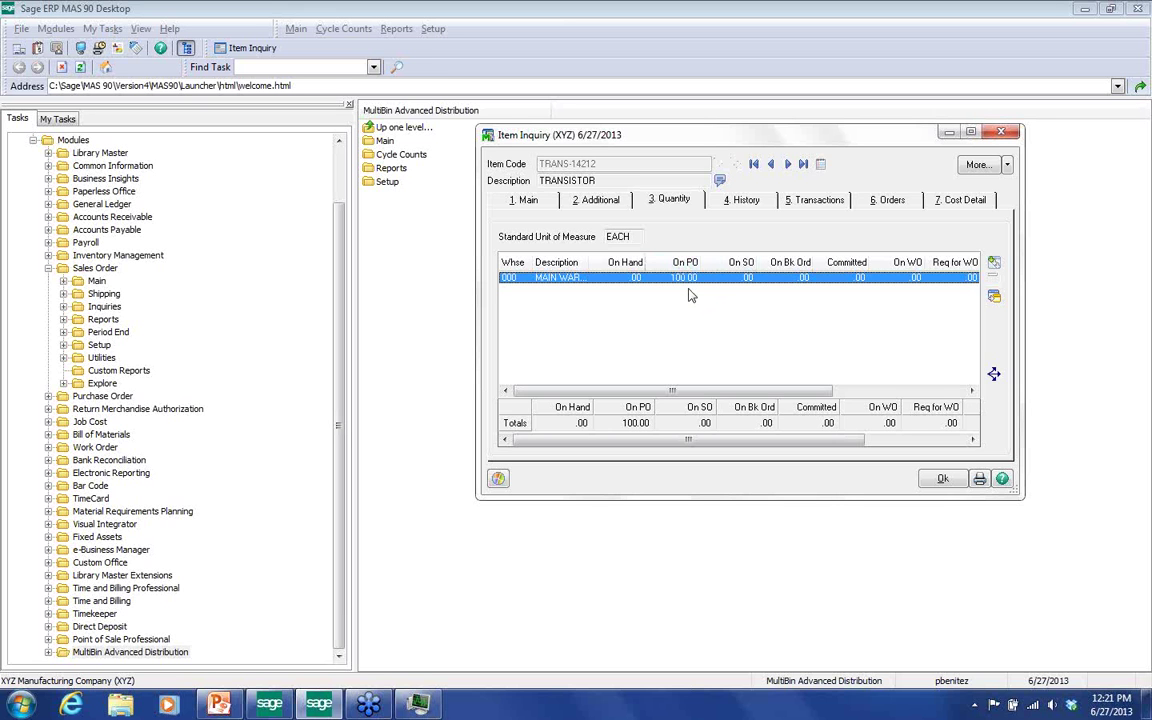
click(790, 166)
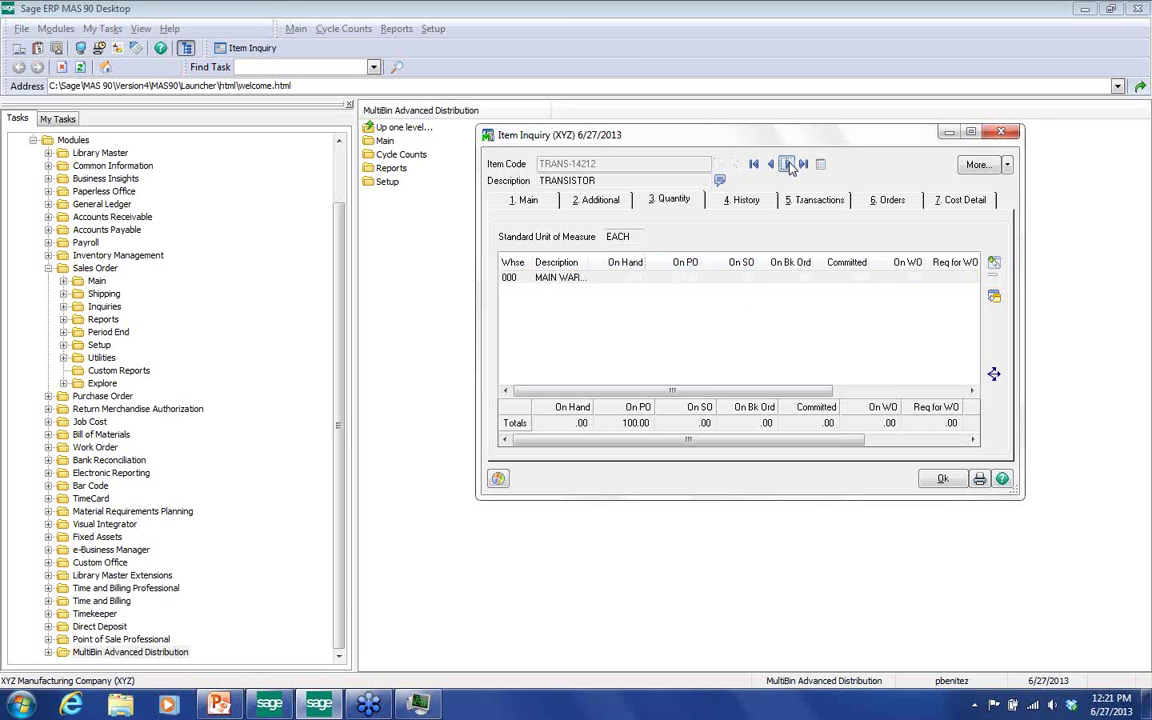
click(770, 164)
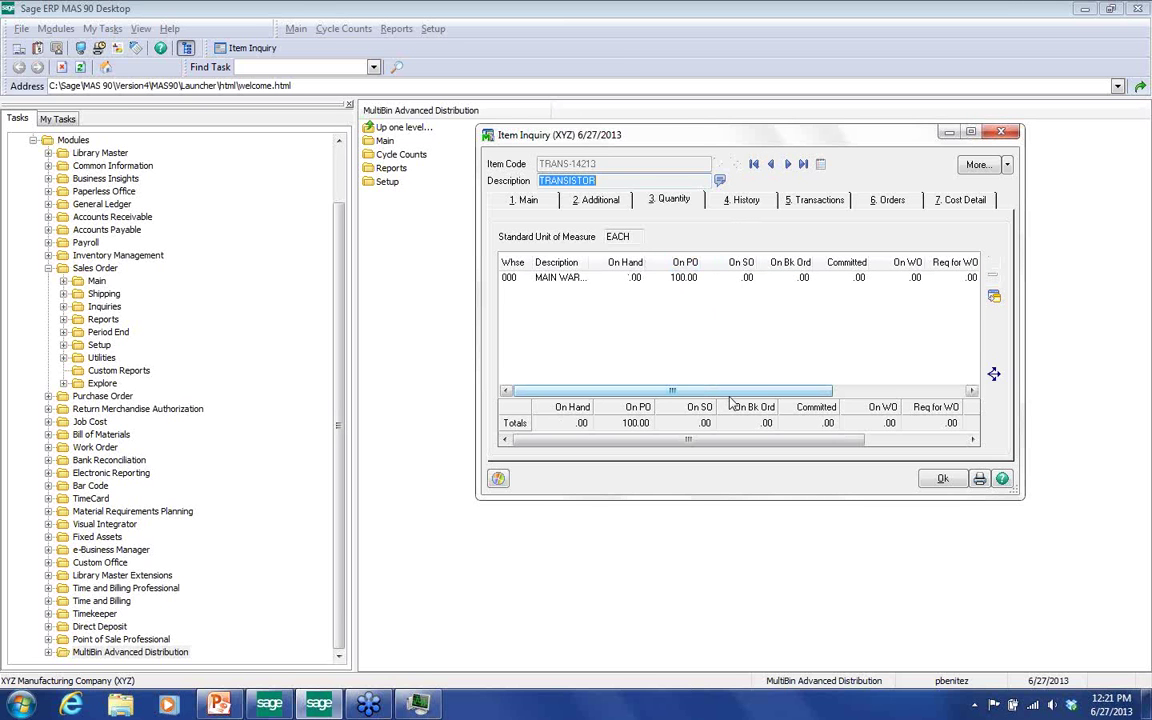
click(660, 280)
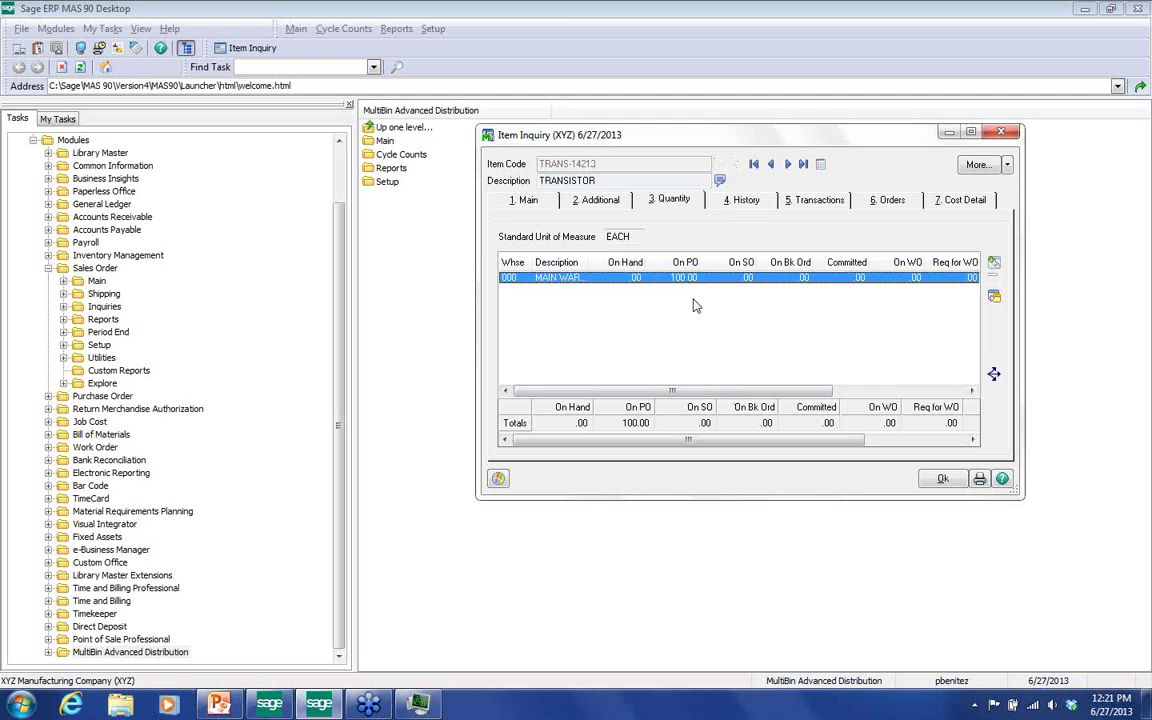
mouse_move(766, 392)
mouse_down()
mouse_move(895, 391)
mouse_move(770, 392)
mouse_up()
click(770, 164)
click(788, 165)
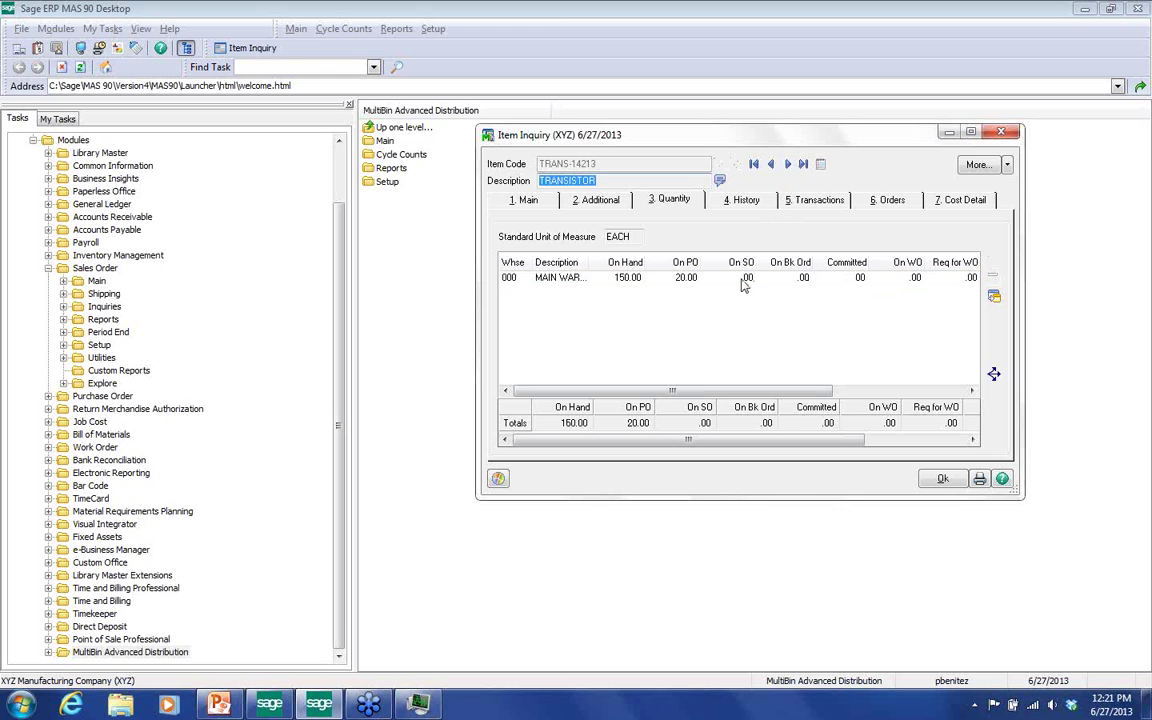
Examine the bin-level quantities of TRANS-14213 in warehouse 000 through the MultiBin Item Warehouse Inquiry, and close both inquiries
click(645, 279)
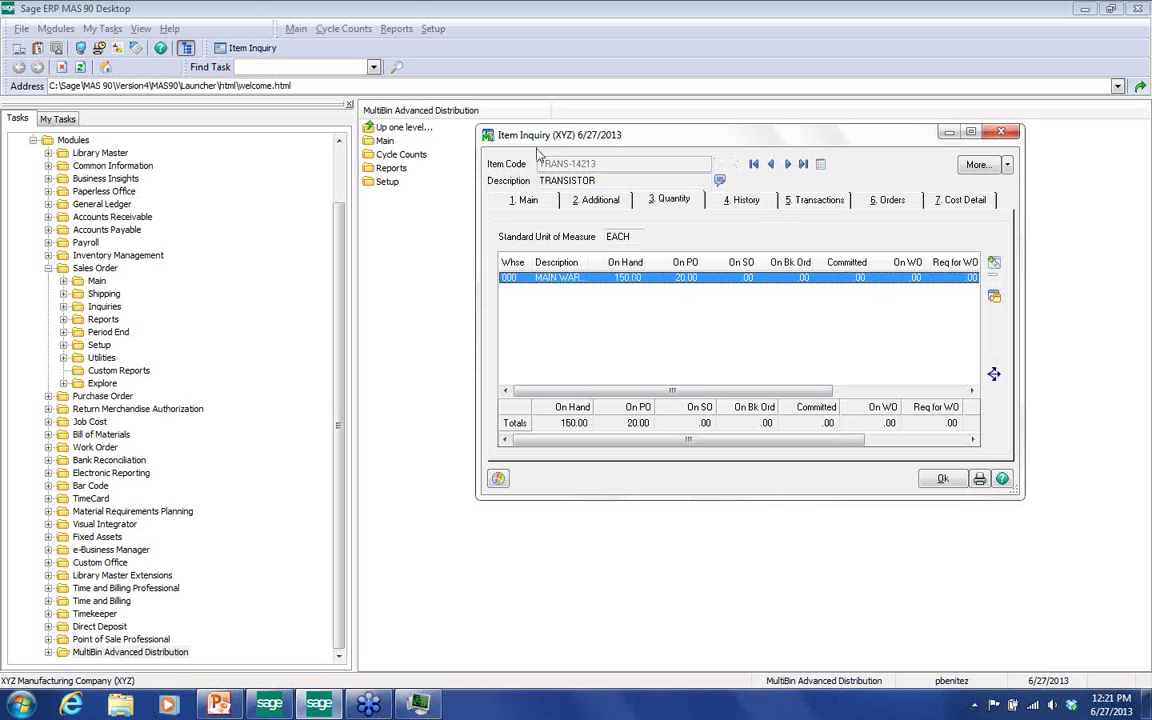
click(994, 375)
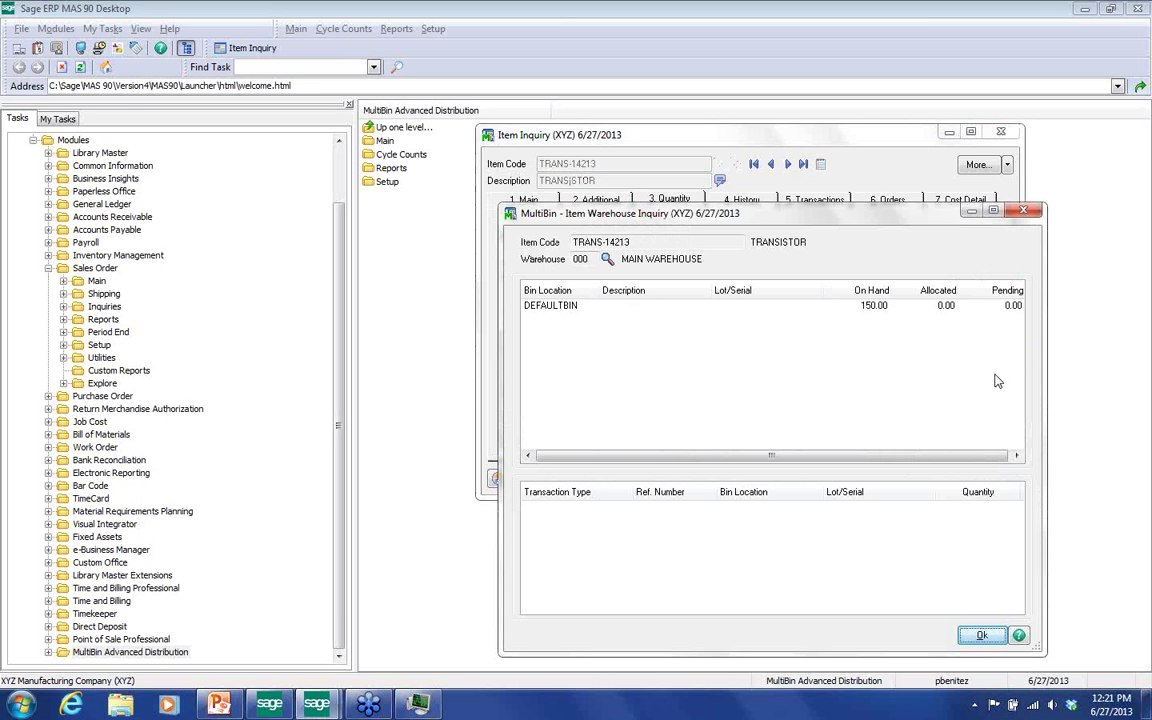
click(567, 308)
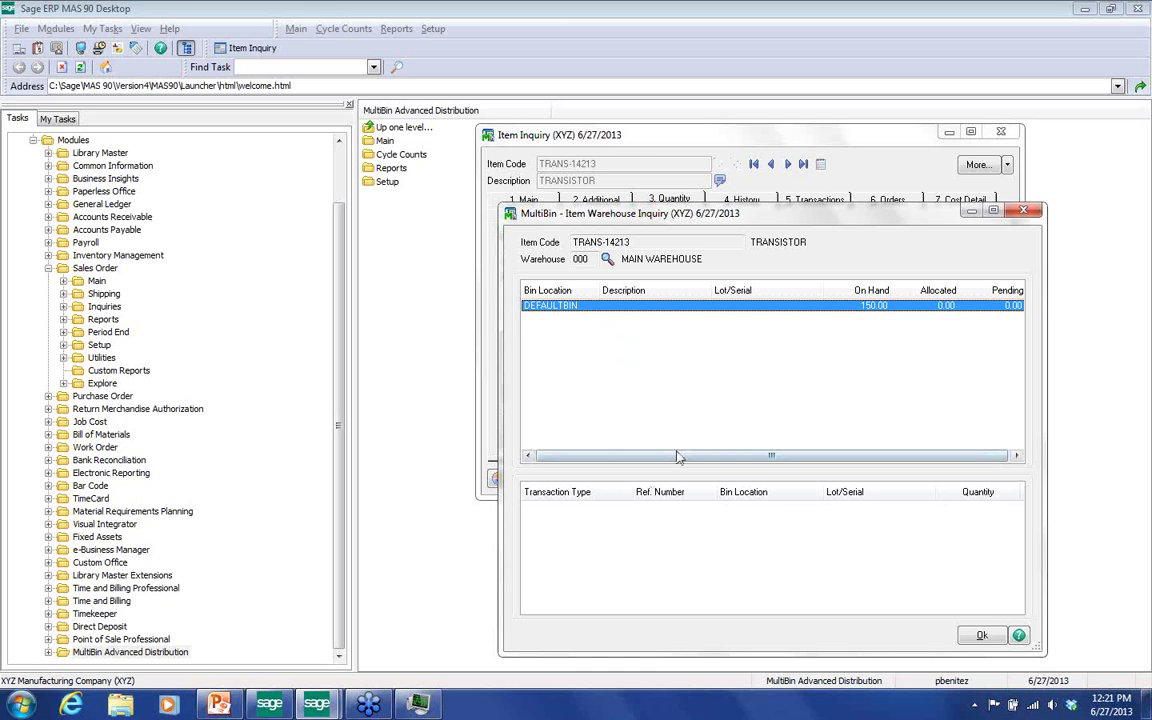
drag(689, 463, 860, 463)
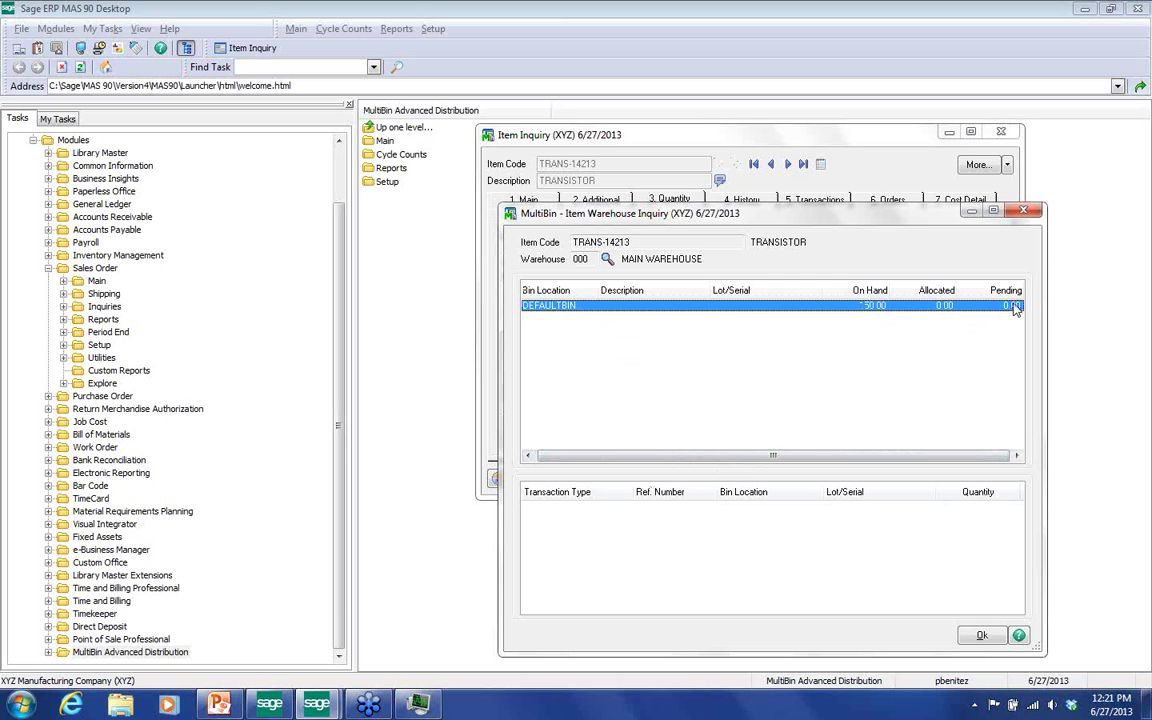
click(1022, 212)
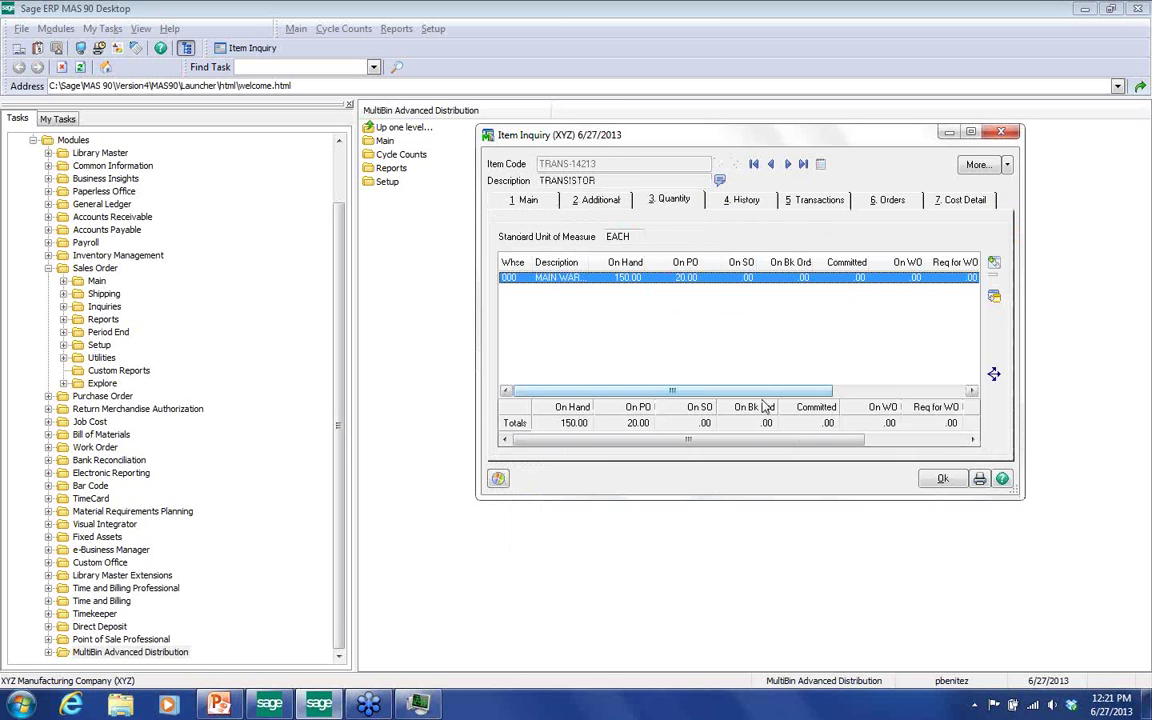
click(943, 478)
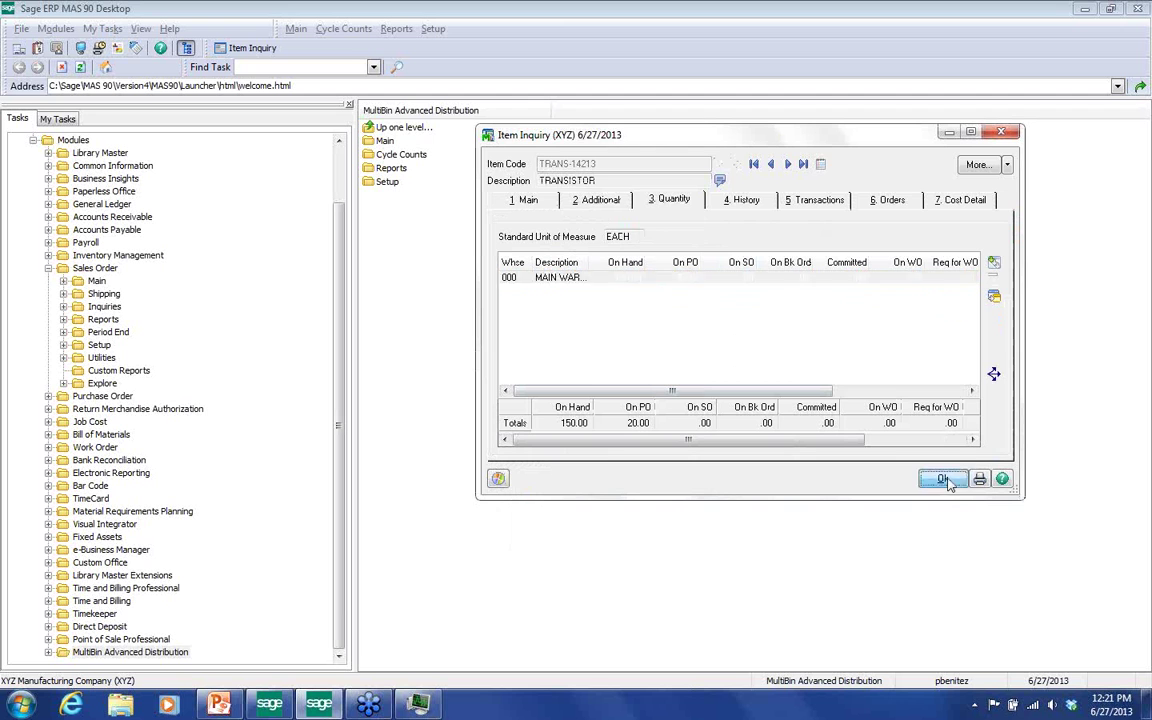
key(Escape)
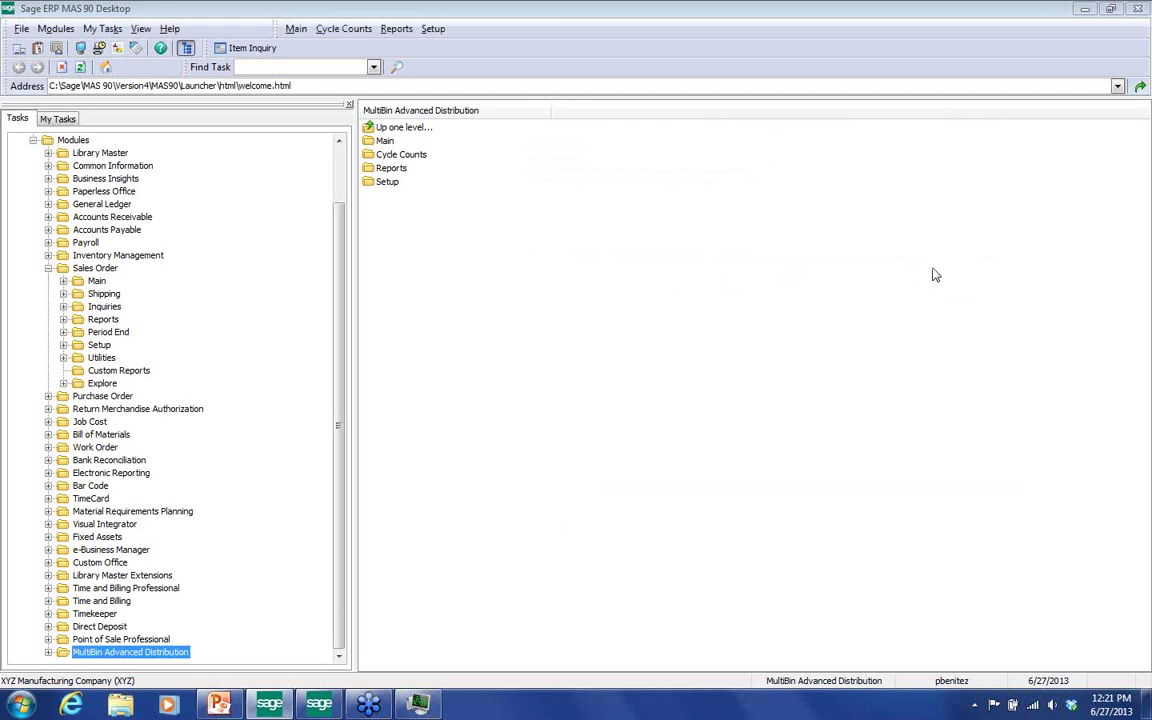
Collapse the Sales Order tasks, open Receipt of Goods Entry from the Purchase Order main tasks, and start a receipt with the next automatic number
click(47, 270)
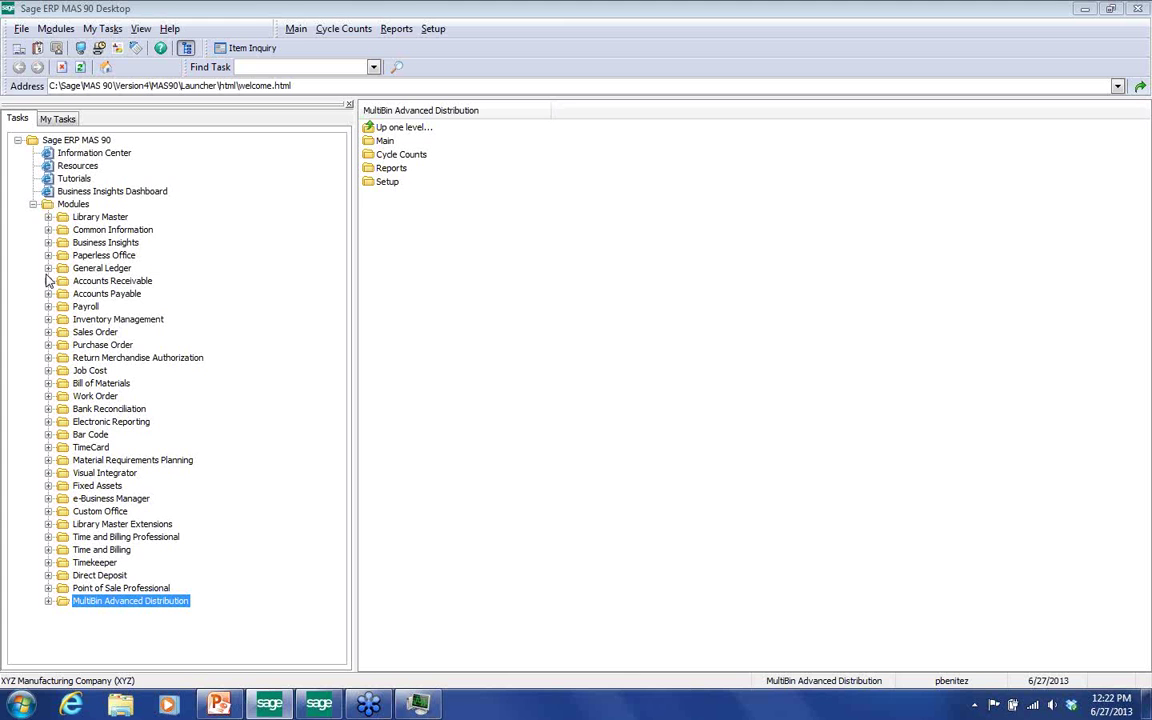
click(48, 345)
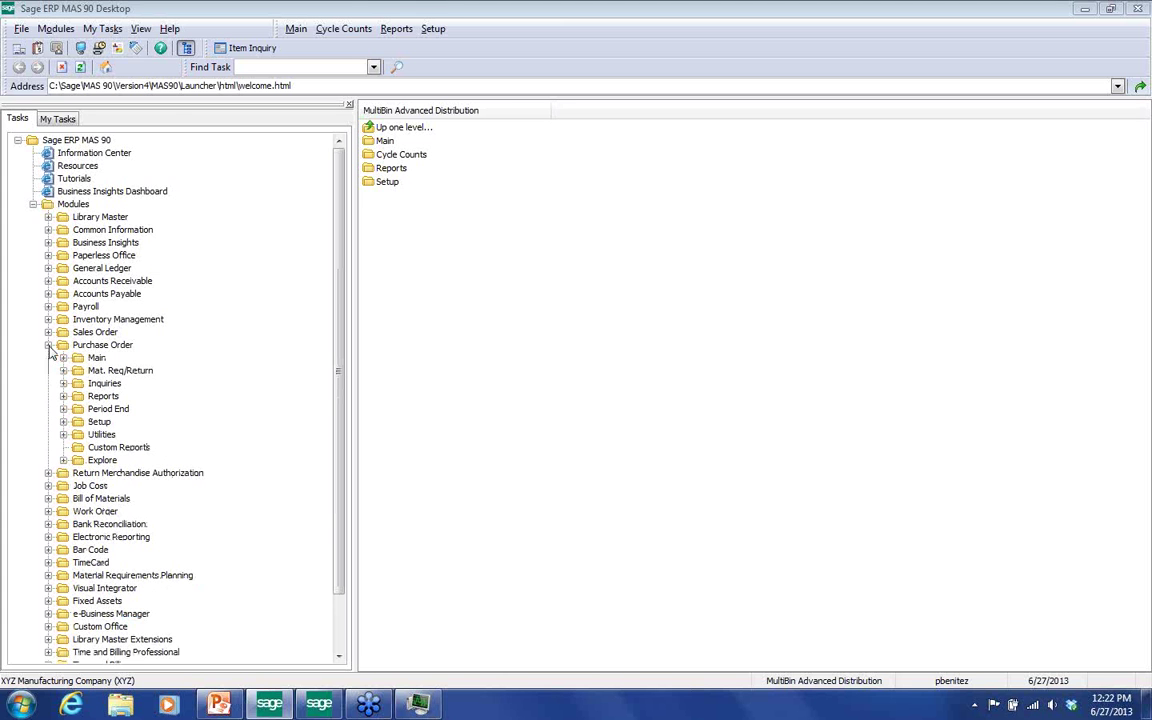
click(63, 357)
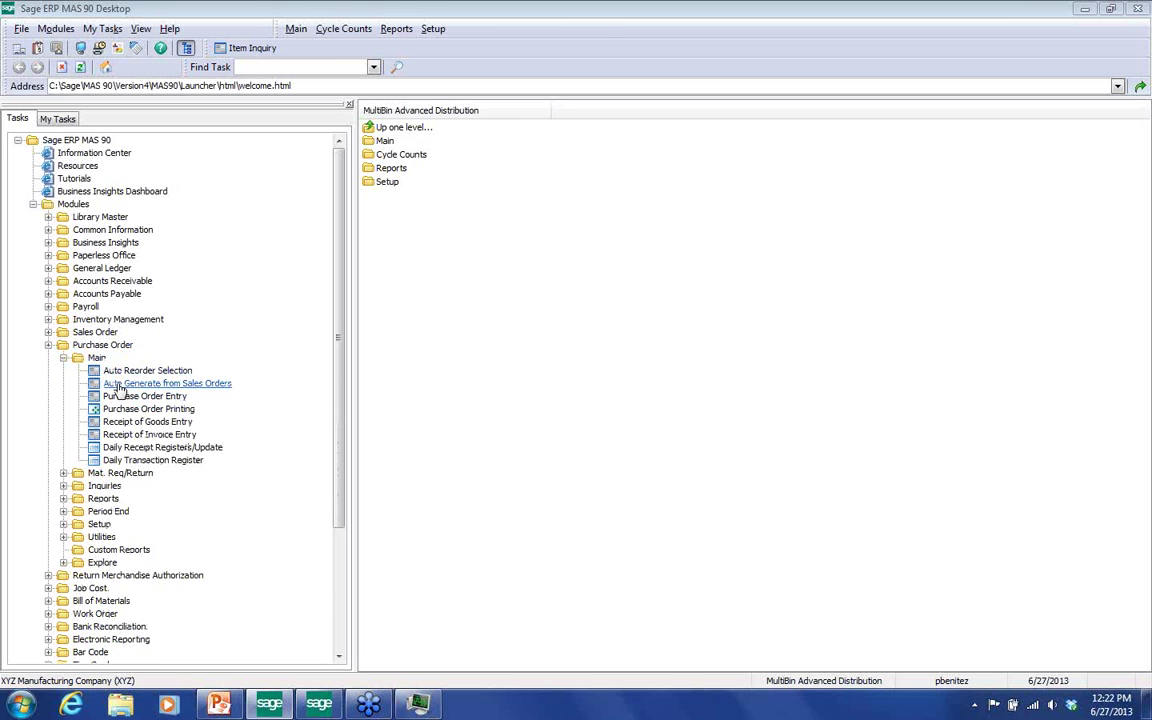
click(155, 423)
click(155, 423)
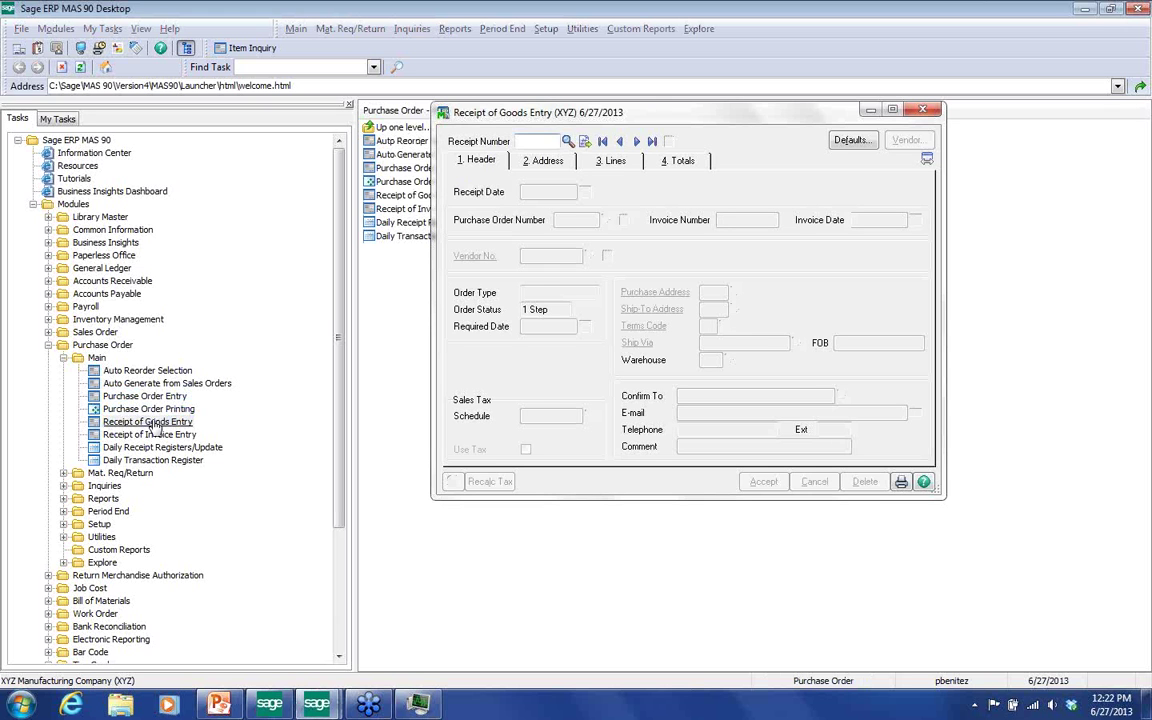
click(585, 141)
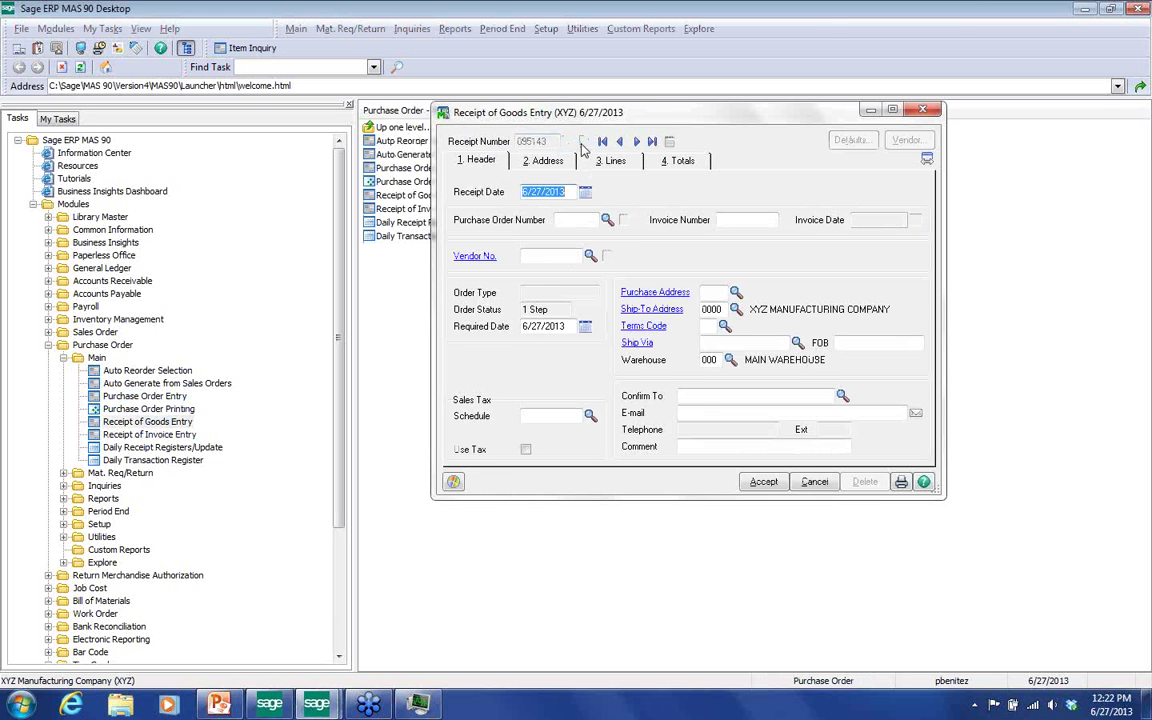
Receive against the first of the two MAKE ITEM VENDOR purchase orders dated 6/27/2013 and enter invoice number 123
click(610, 226)
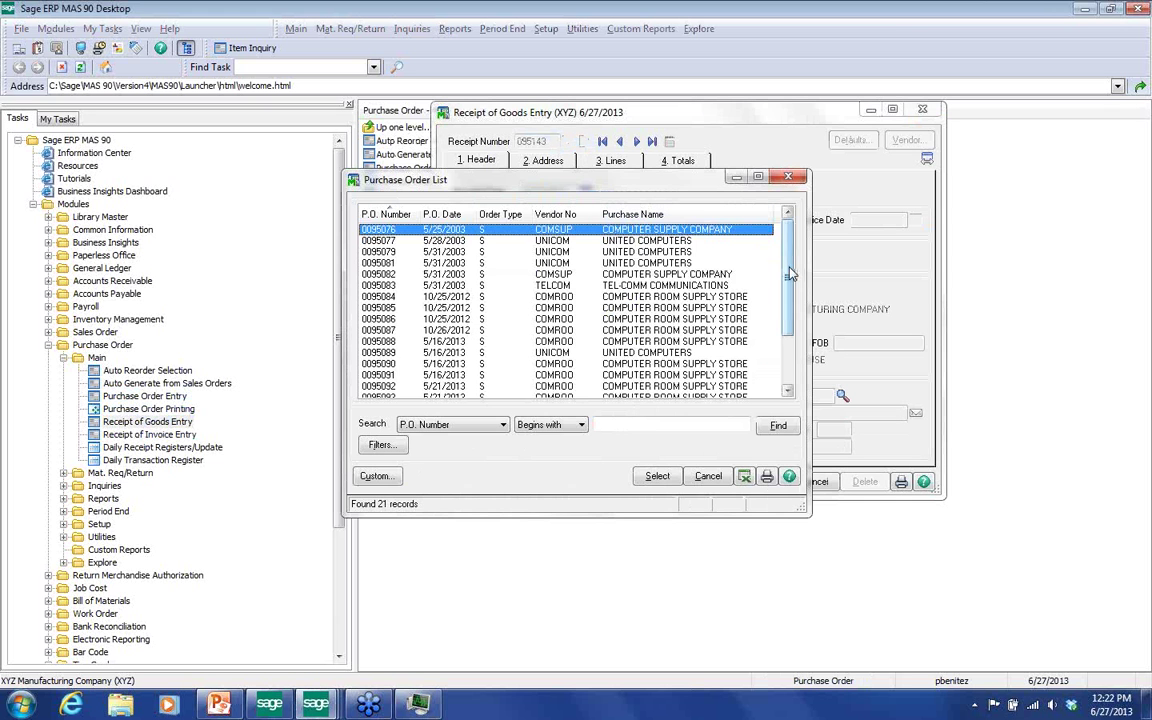
scroll(700, 325, down, 2)
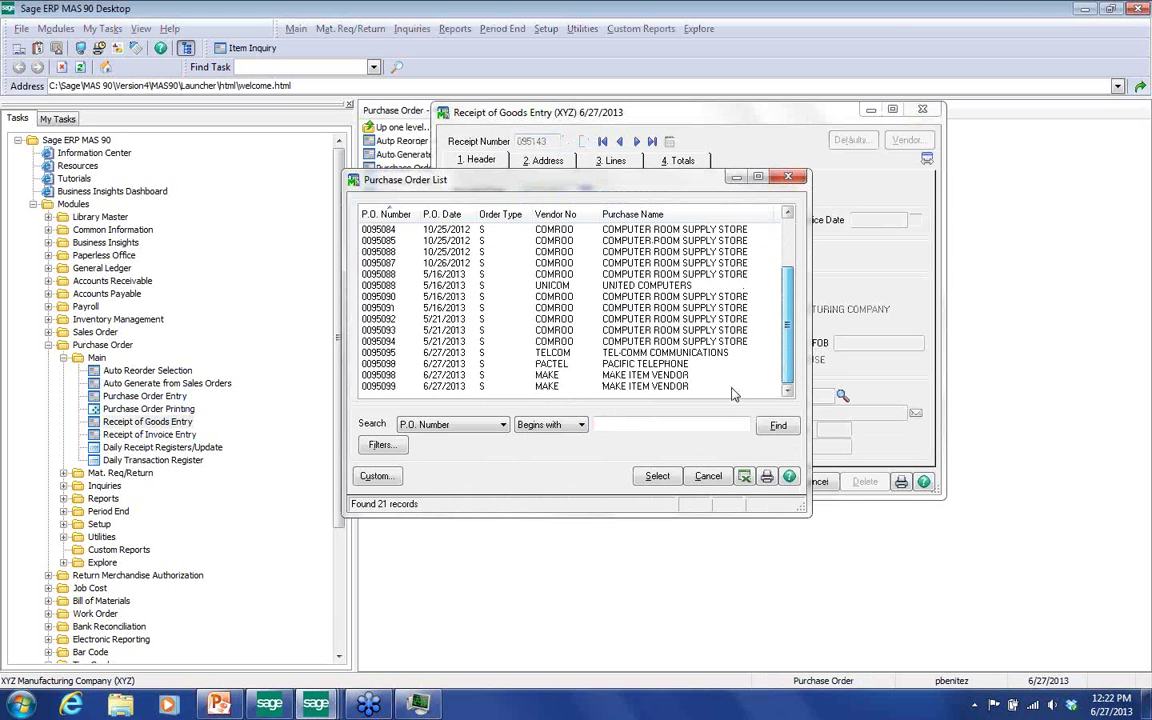
click(622, 377)
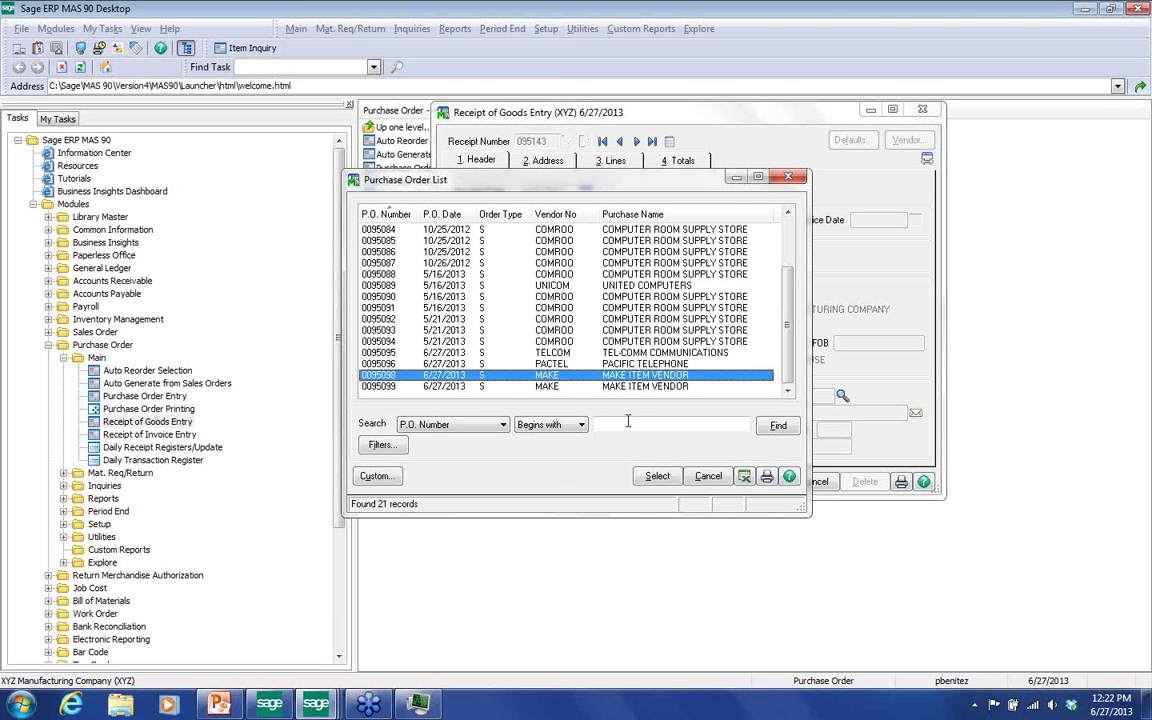
click(657, 476)
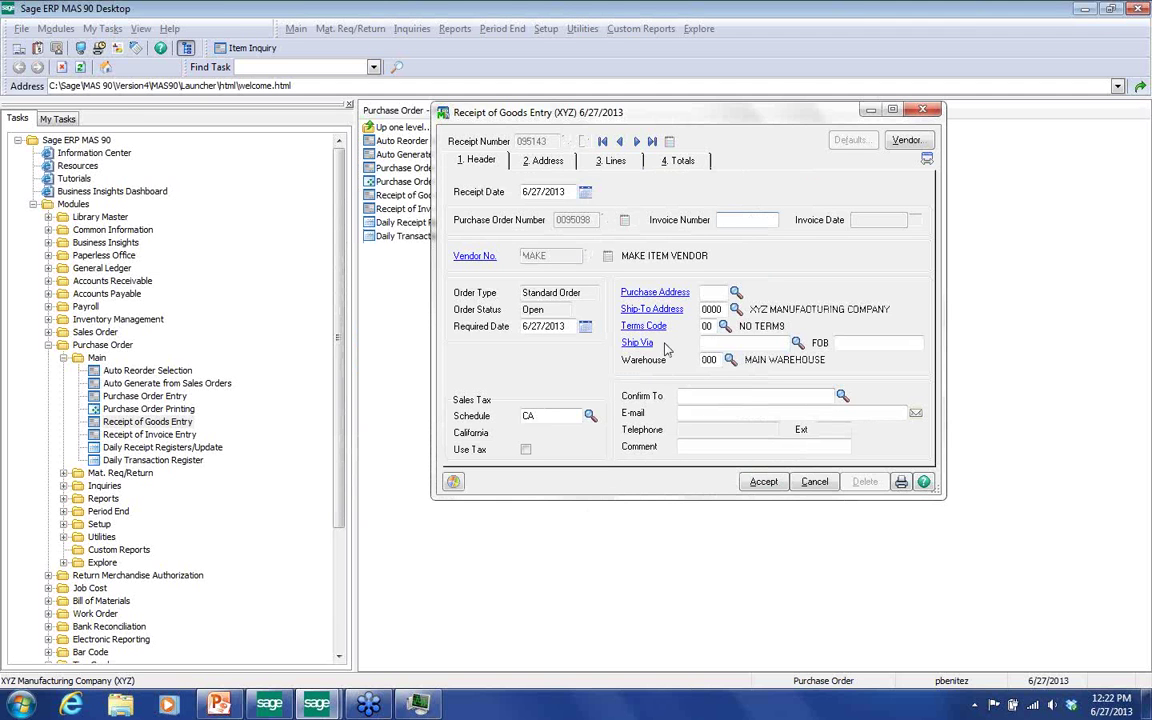
key(Tab)
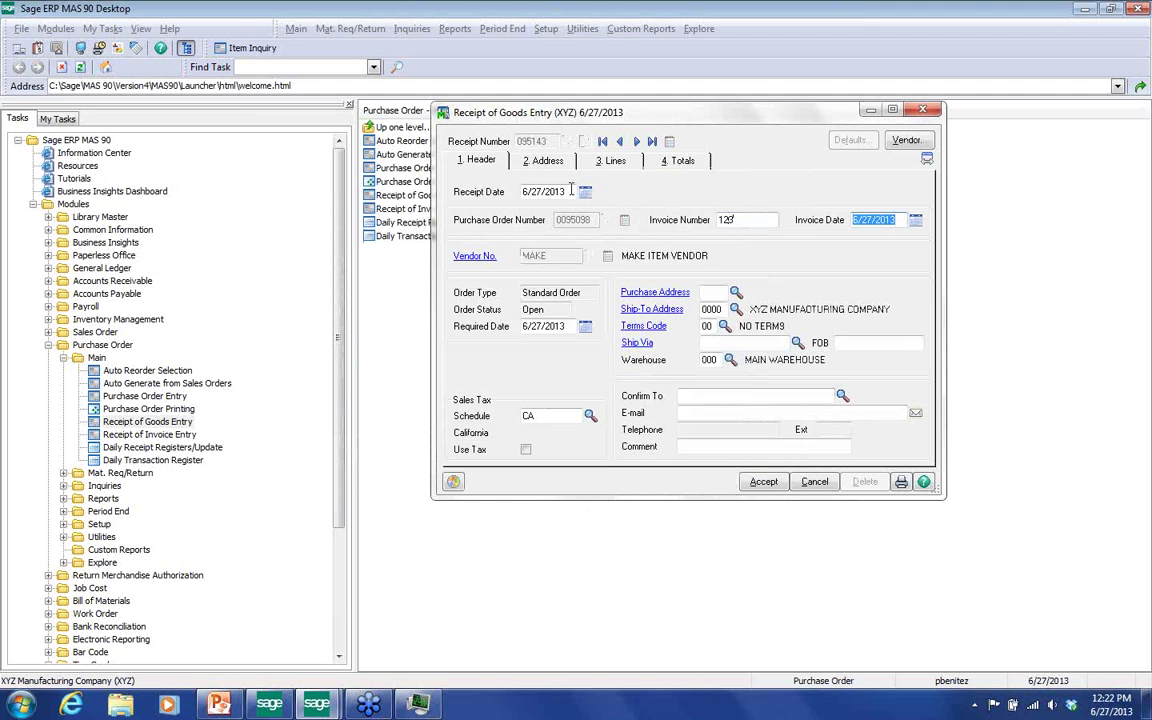
Receive the complete purchase order on the receipt lines and select the TRANS-14212 line
click(609, 161)
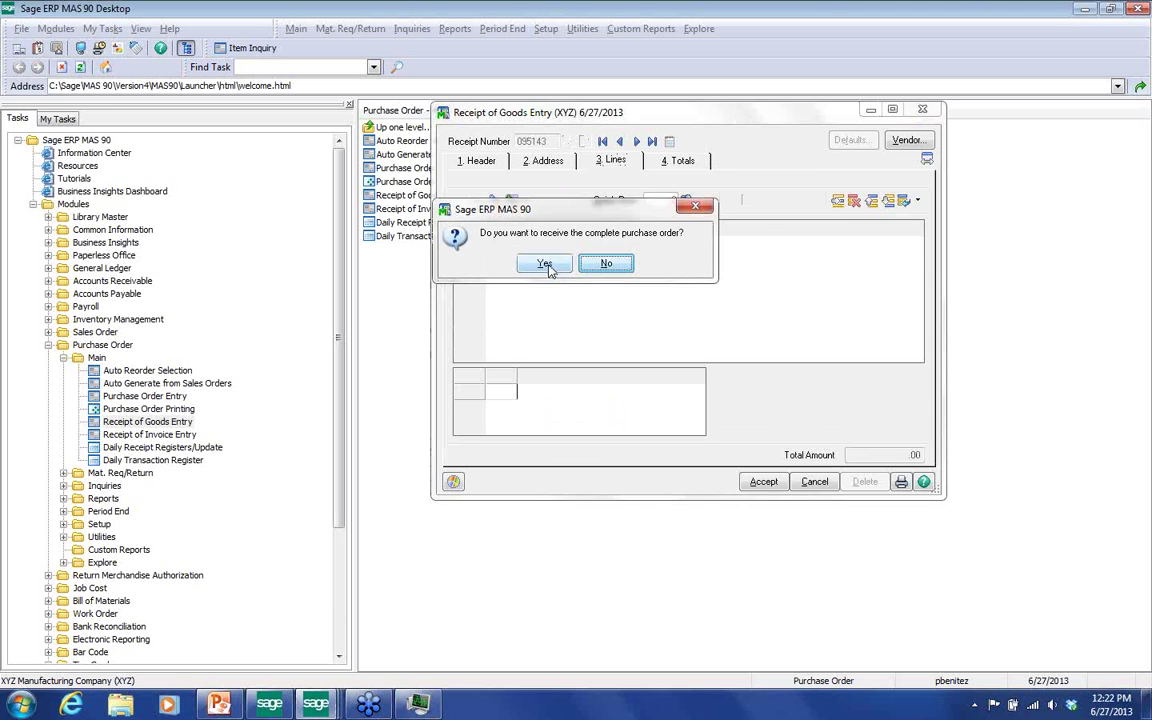
click(545, 265)
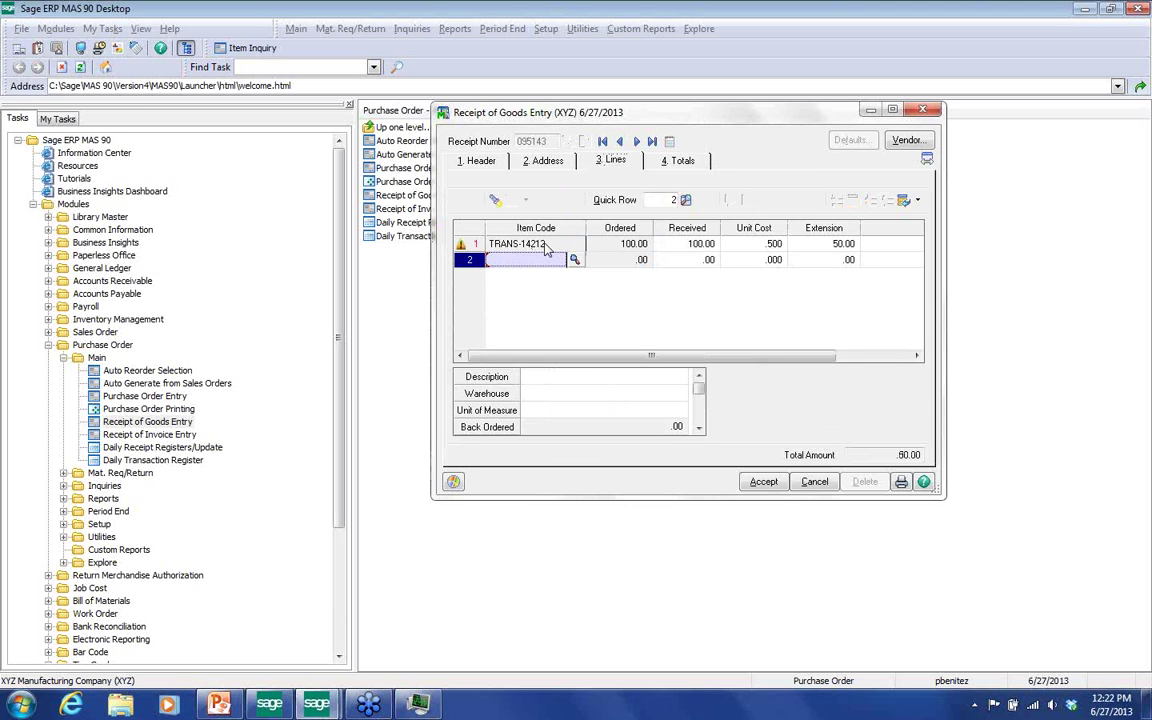
click(546, 246)
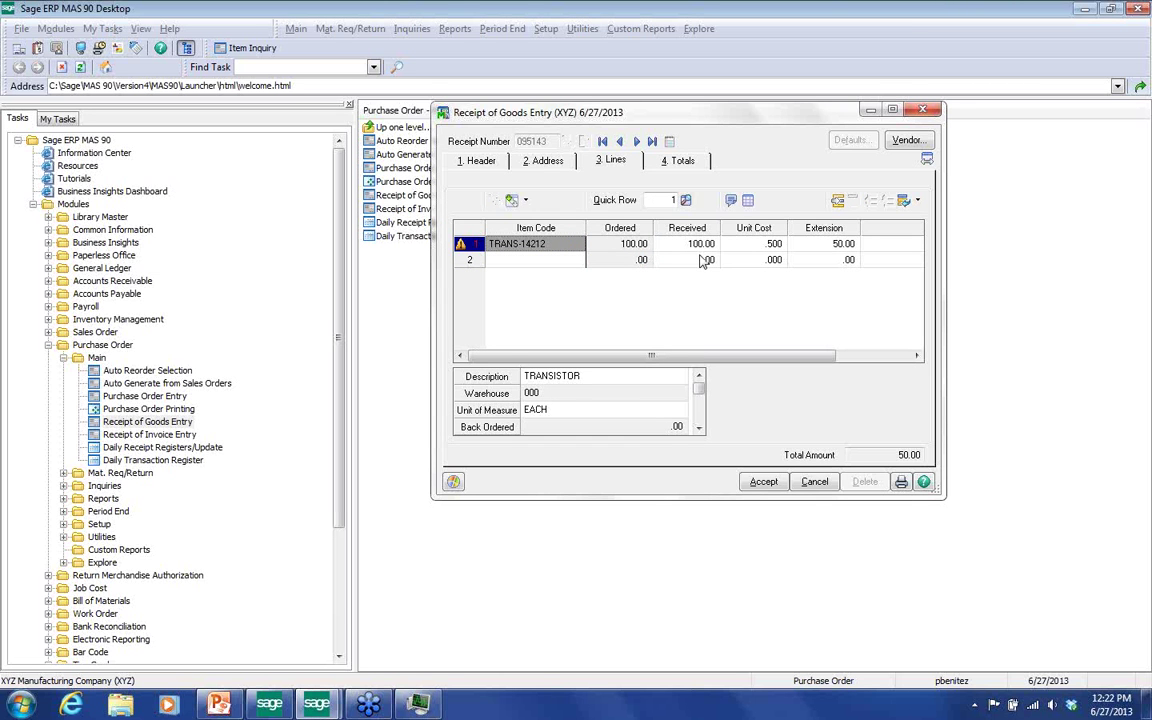
Distribute the 100 received units of TRANS-14212 to DEFAULTBIN with Lookup Quantities enabled, and accept the receipt
click(748, 201)
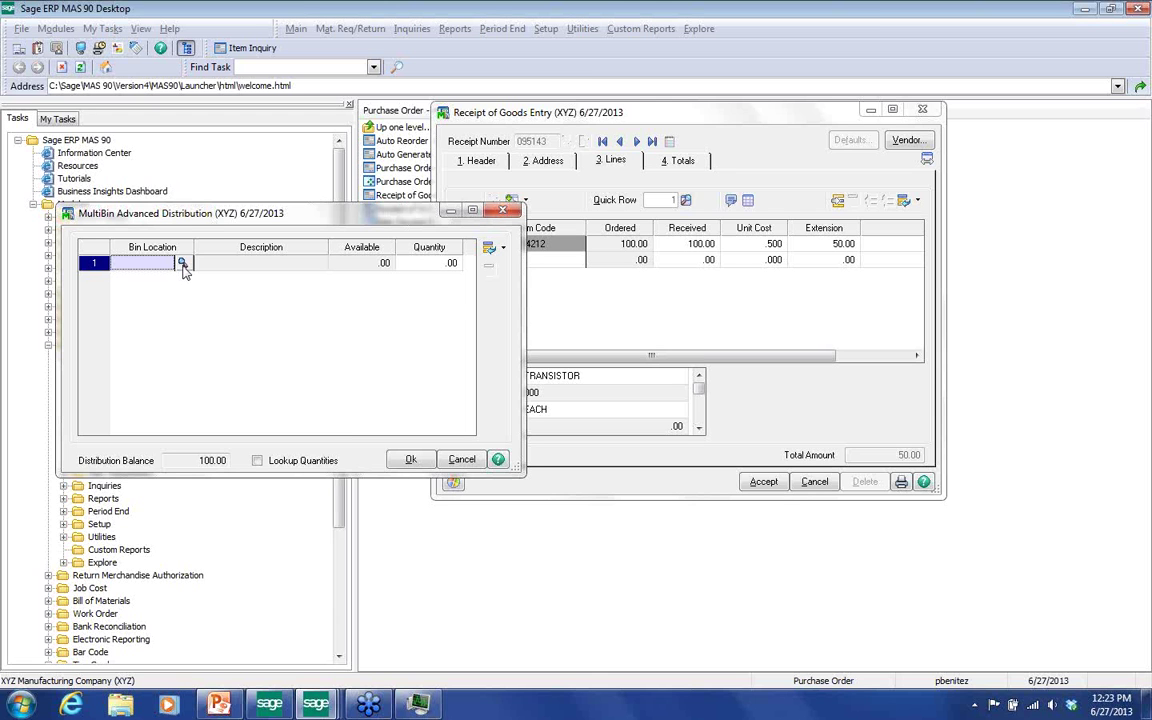
click(257, 462)
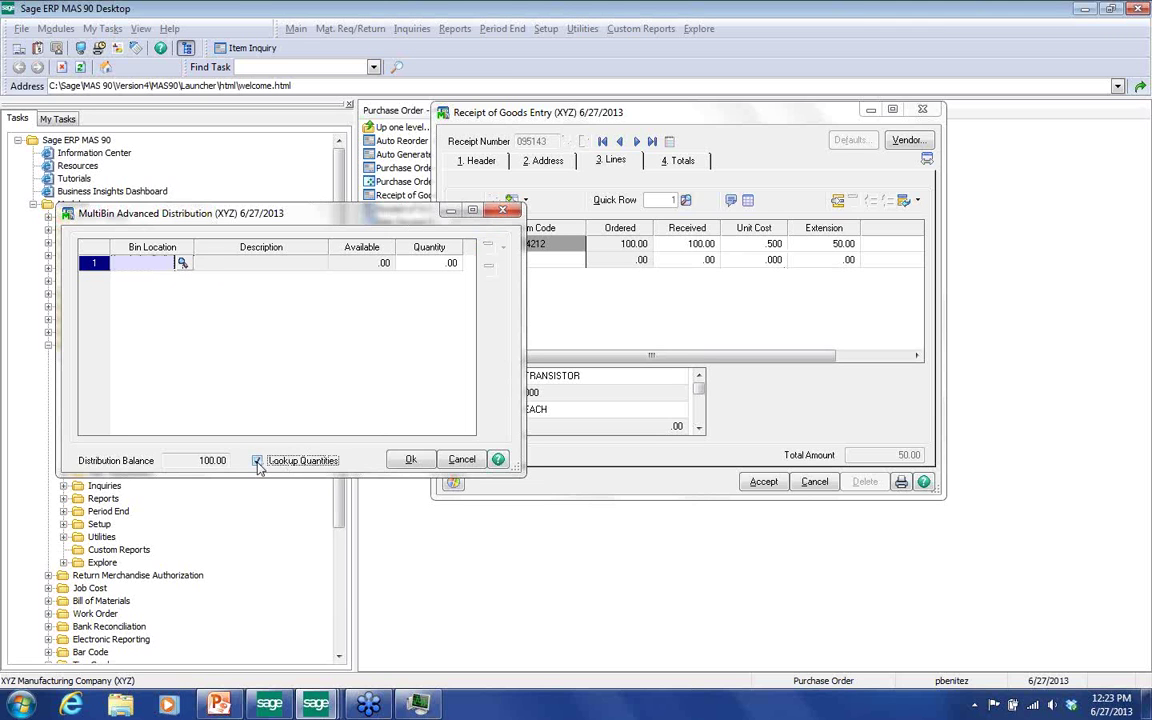
click(182, 263)
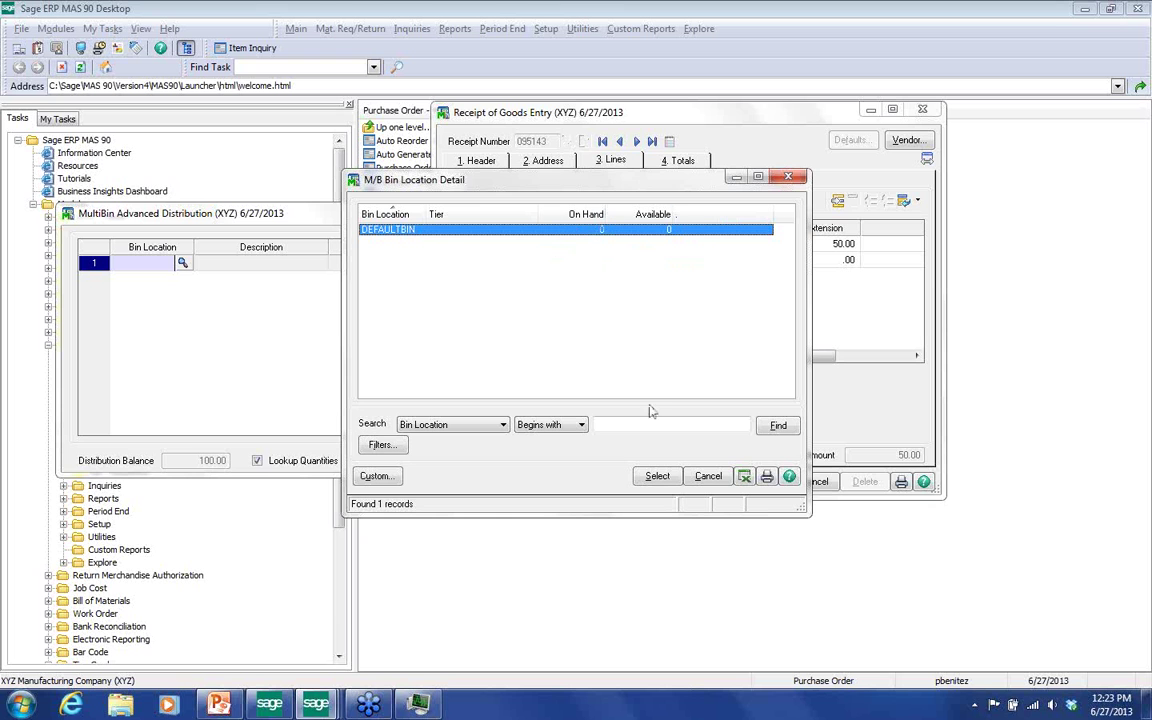
click(659, 478)
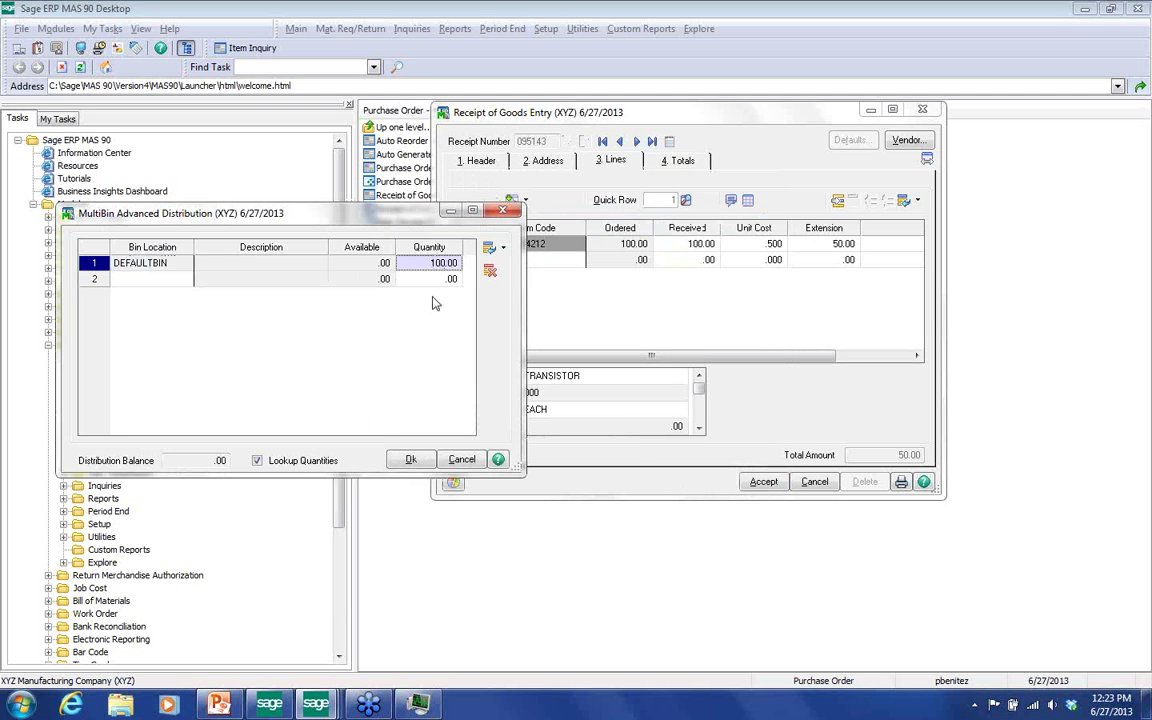
click(411, 459)
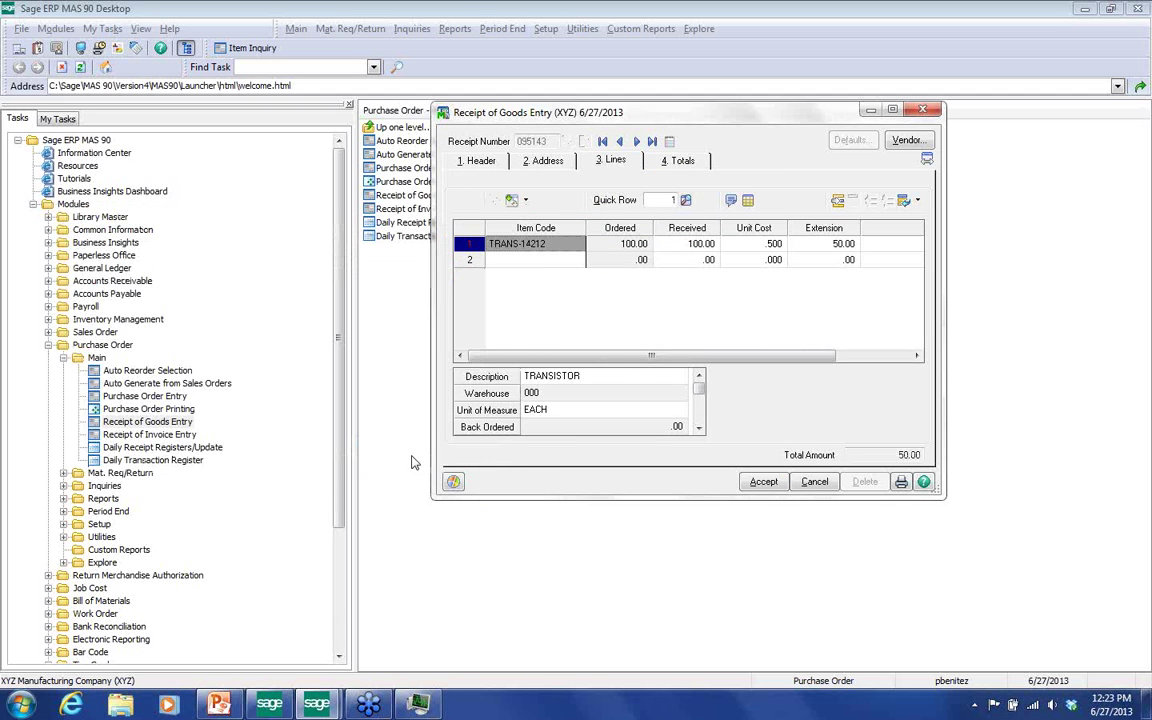
click(763, 484)
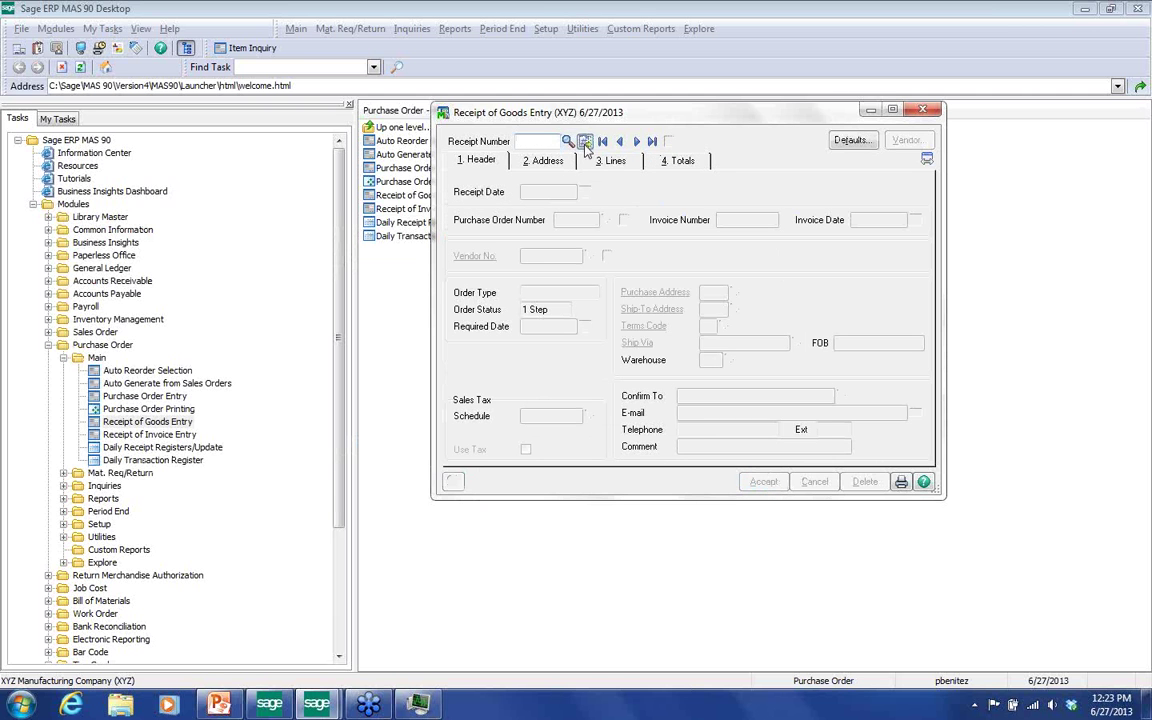
Start a receipt with the next automatic number against the second MAKE ITEM VENDOR purchase order dated 6/27/2013, and enter invoice number 456
click(584, 142)
click(606, 221)
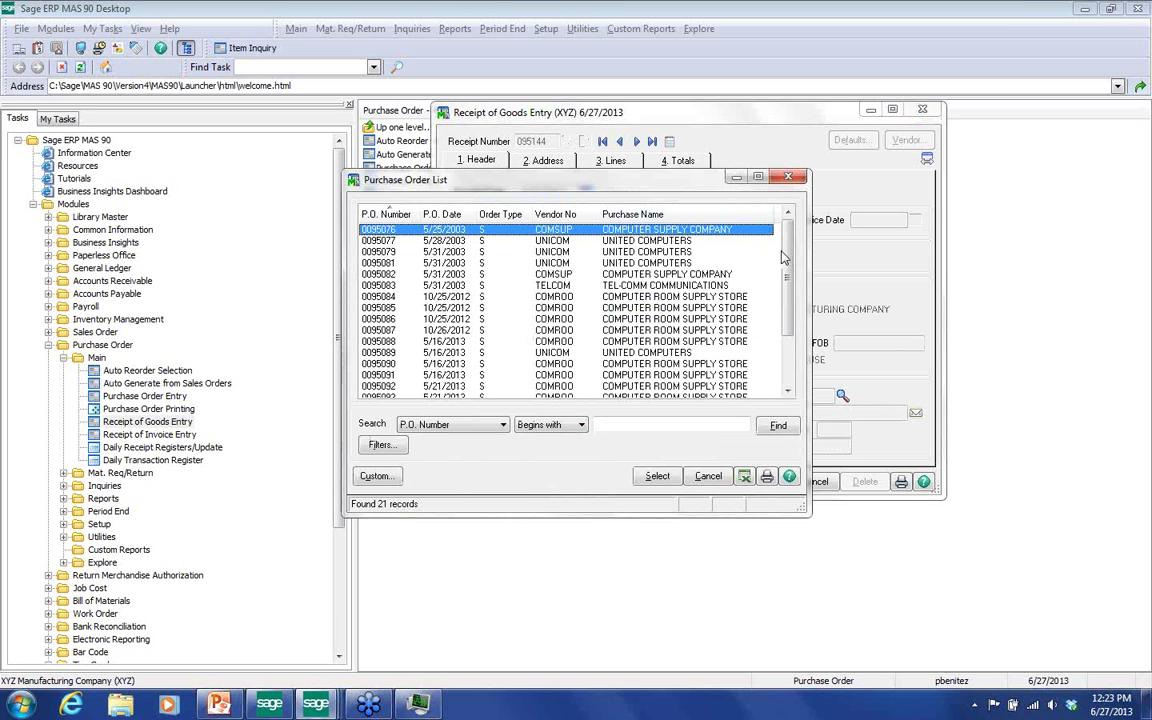
scroll(660, 330, down, 3)
click(676, 387)
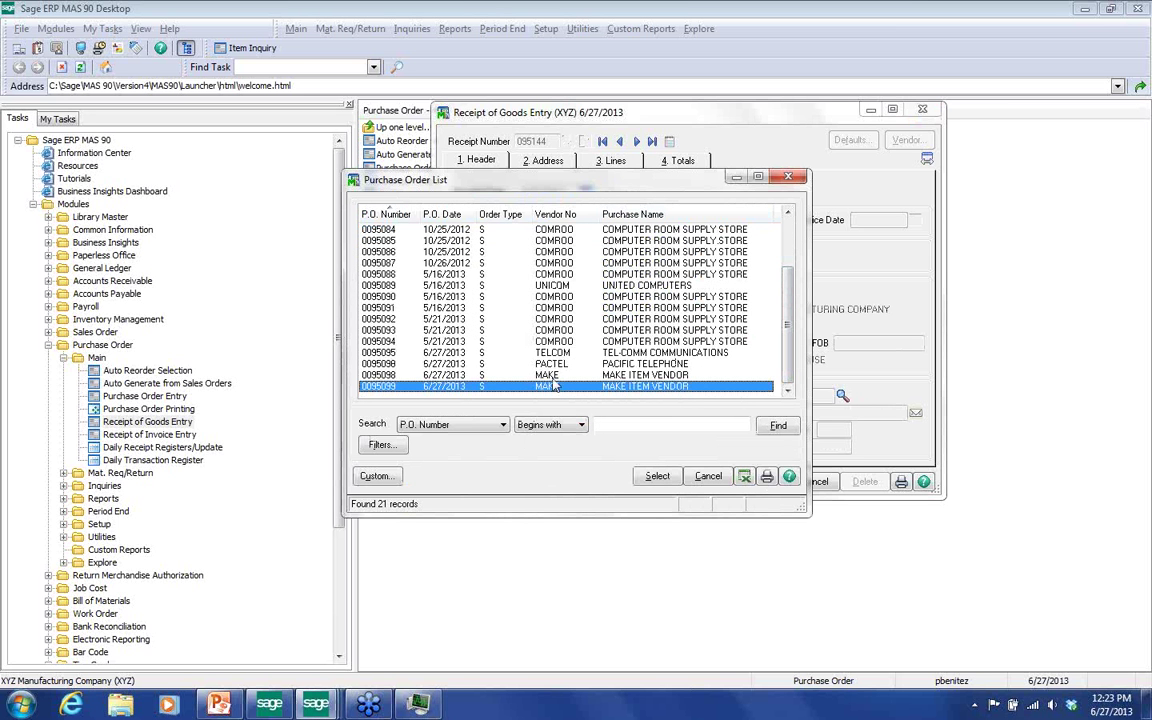
key(Return)
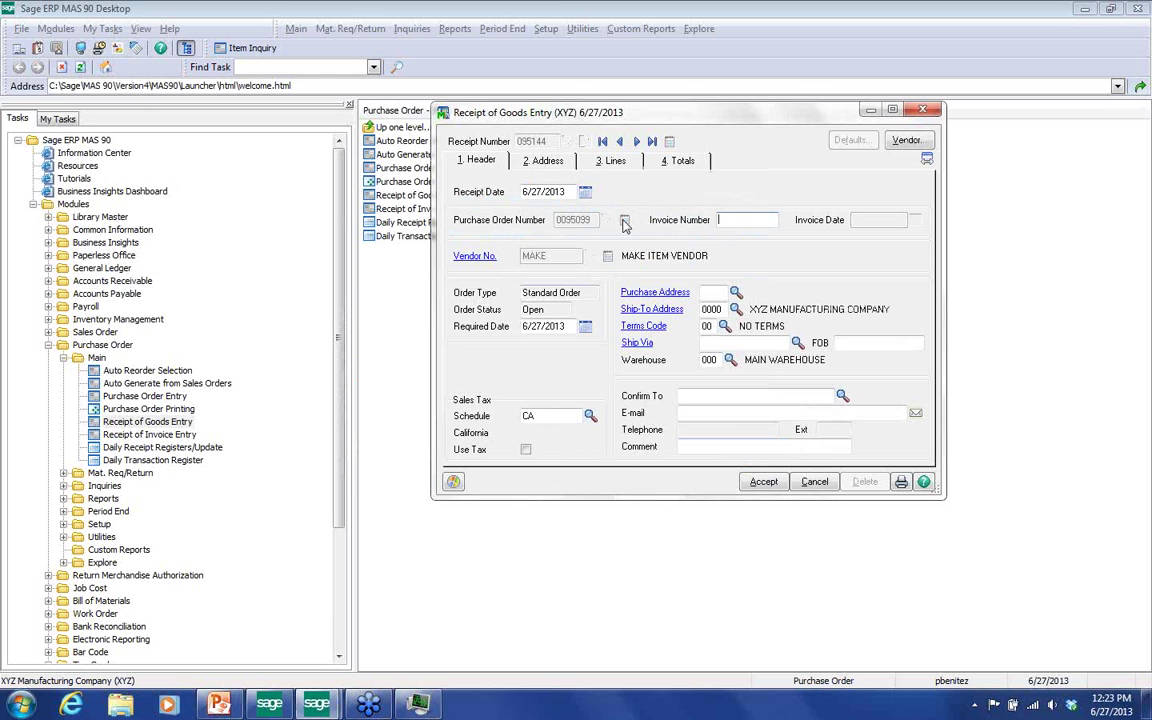
text(456)
Receive the complete purchase order and distribute 10 units of TRANS-14213 to bin 1000BIN
click(614, 165)
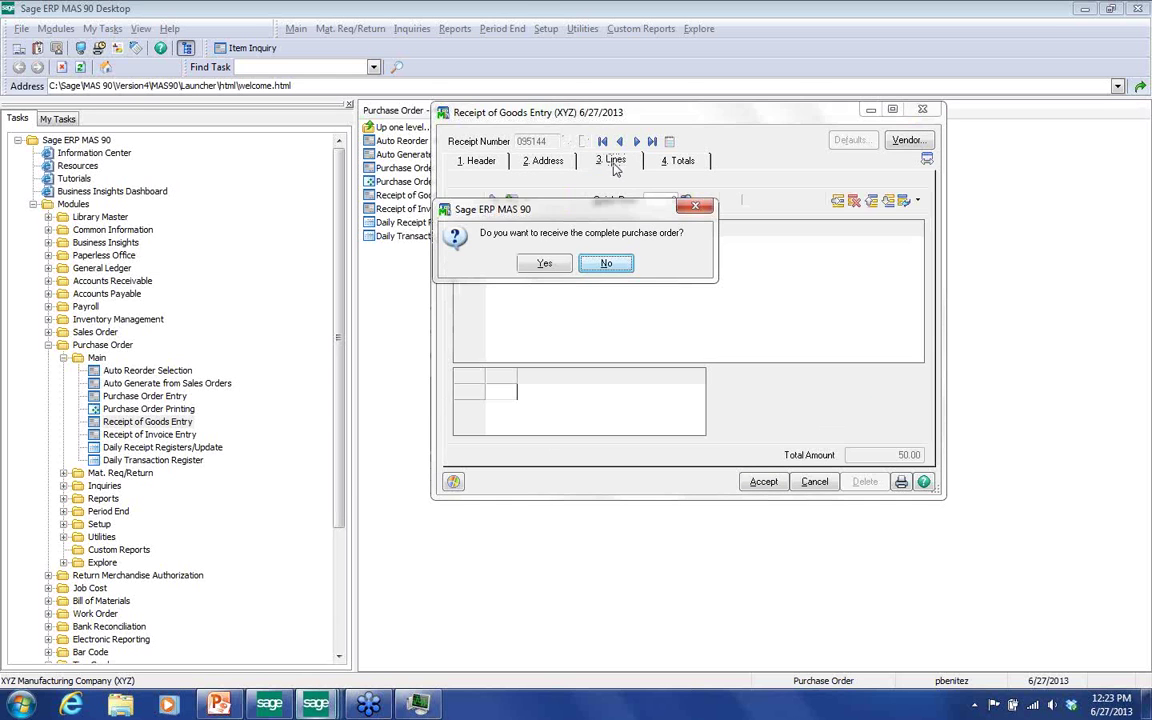
click(622, 361)
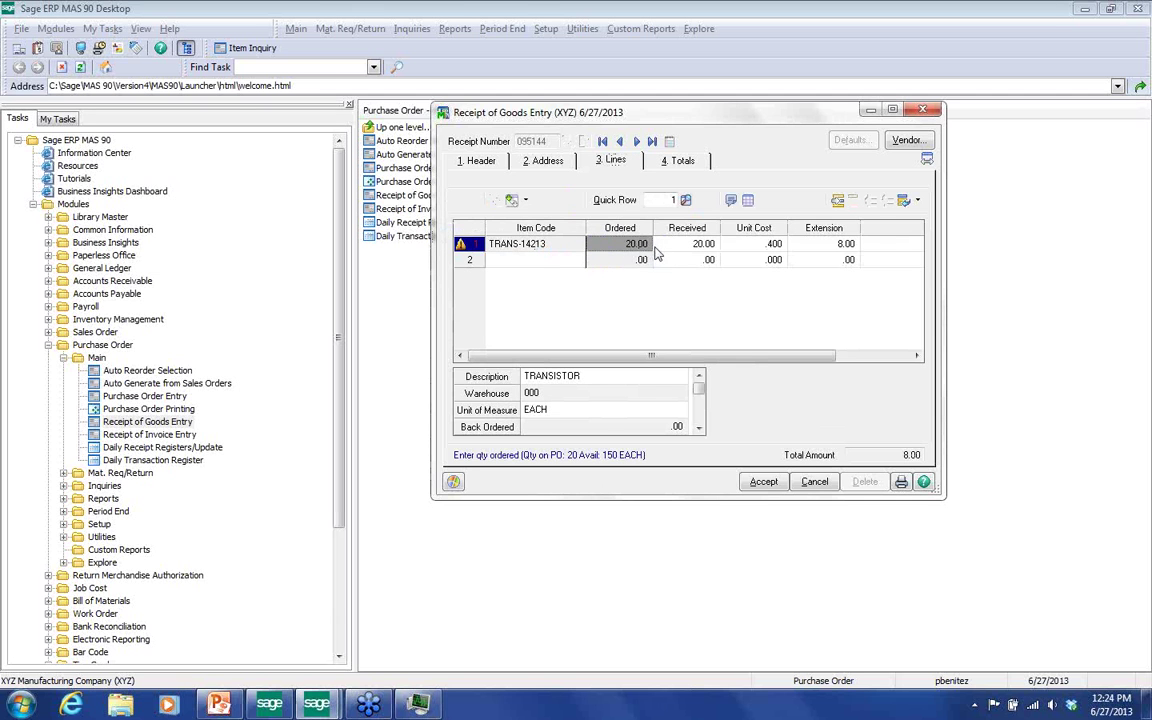
click(749, 202)
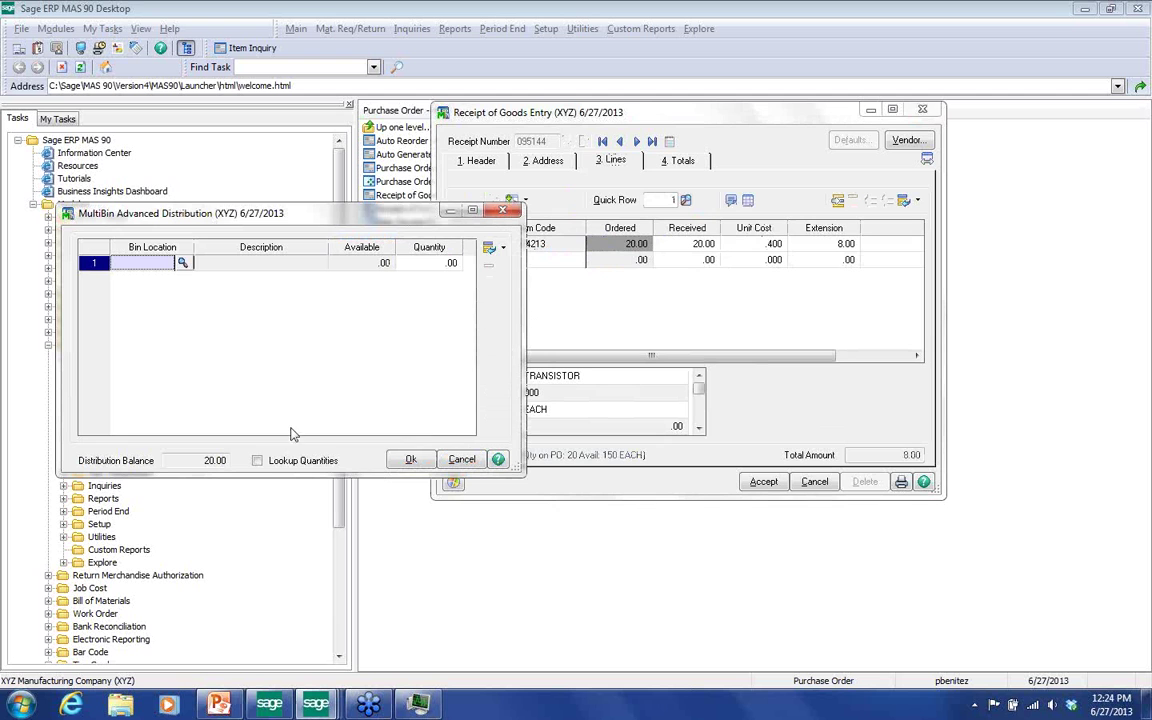
click(182, 263)
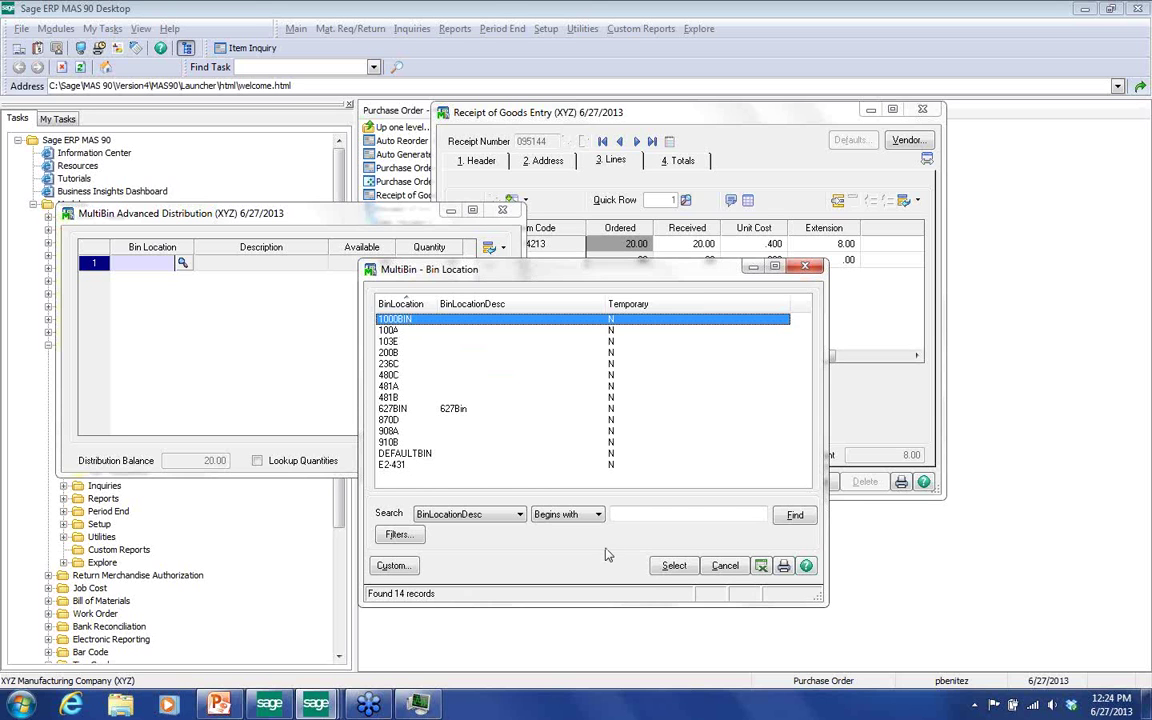
click(672, 566)
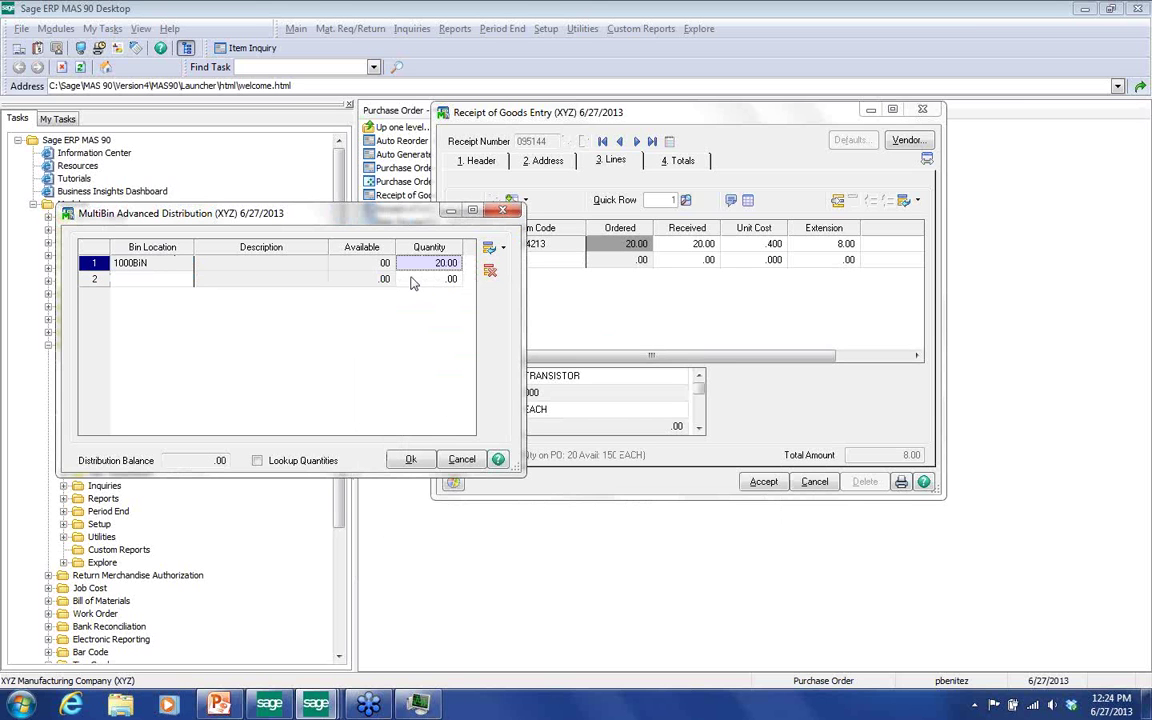
text(10)
key(Return)
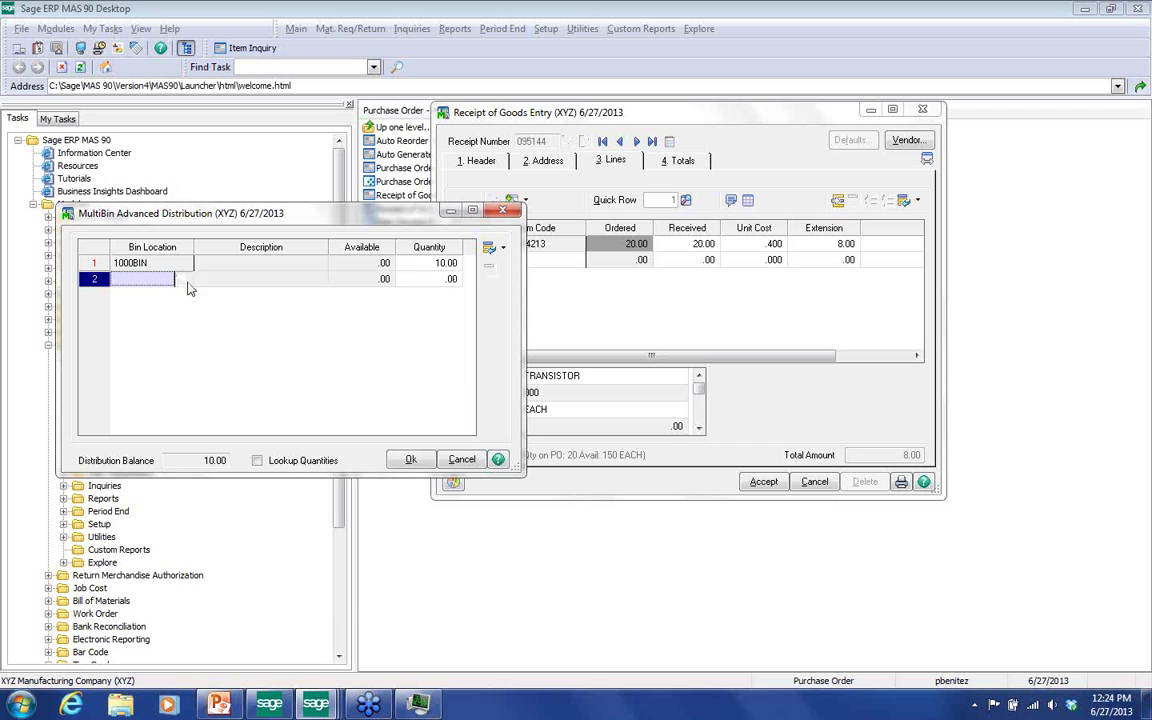
Distribute the remaining 10 units of TRANS-14213 to bin 100A and confirm the bin distribution
click(182, 279)
key(Down)
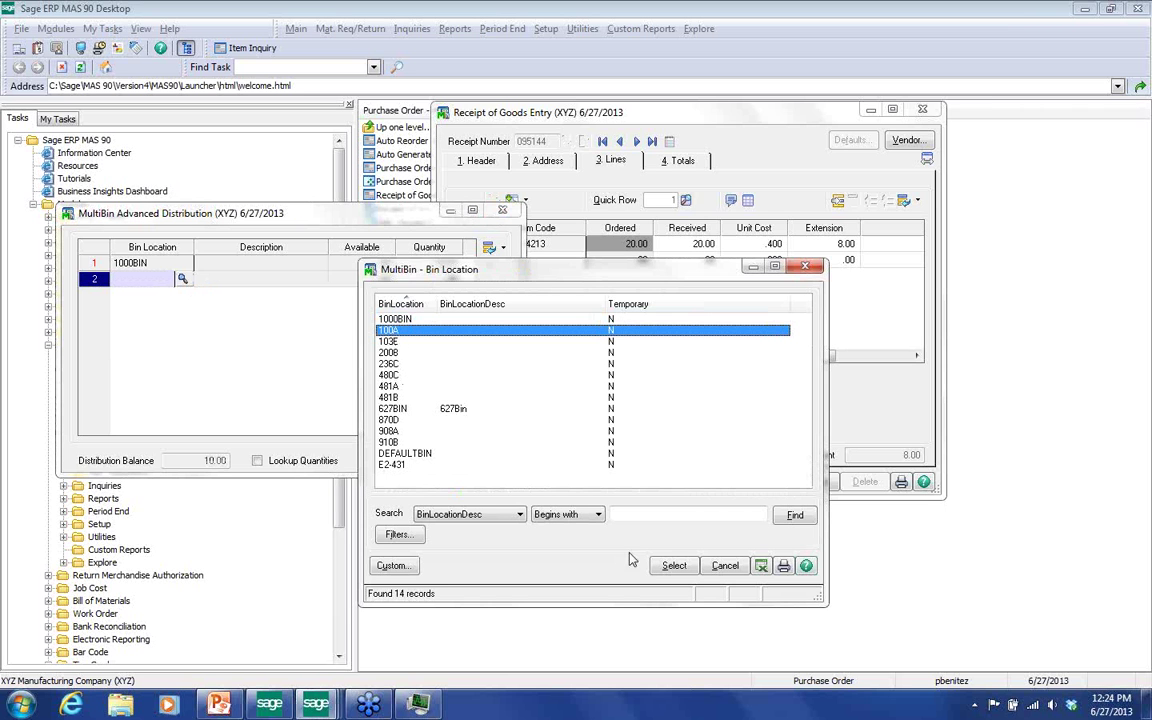
click(674, 567)
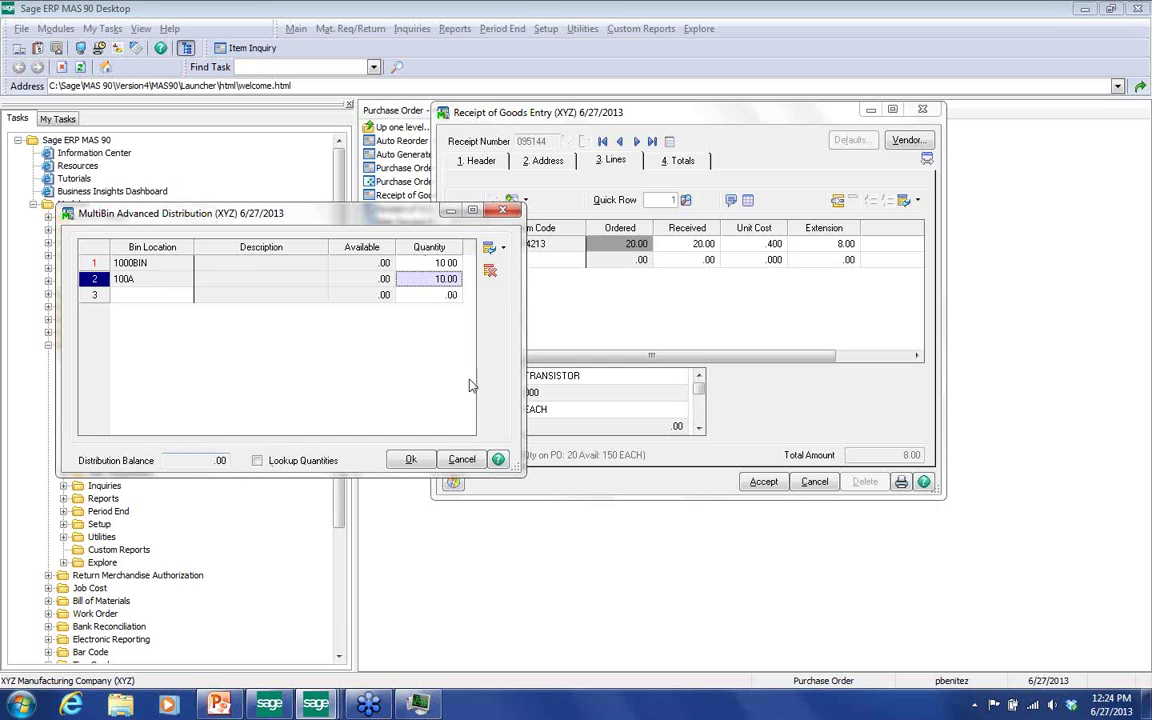
click(411, 461)
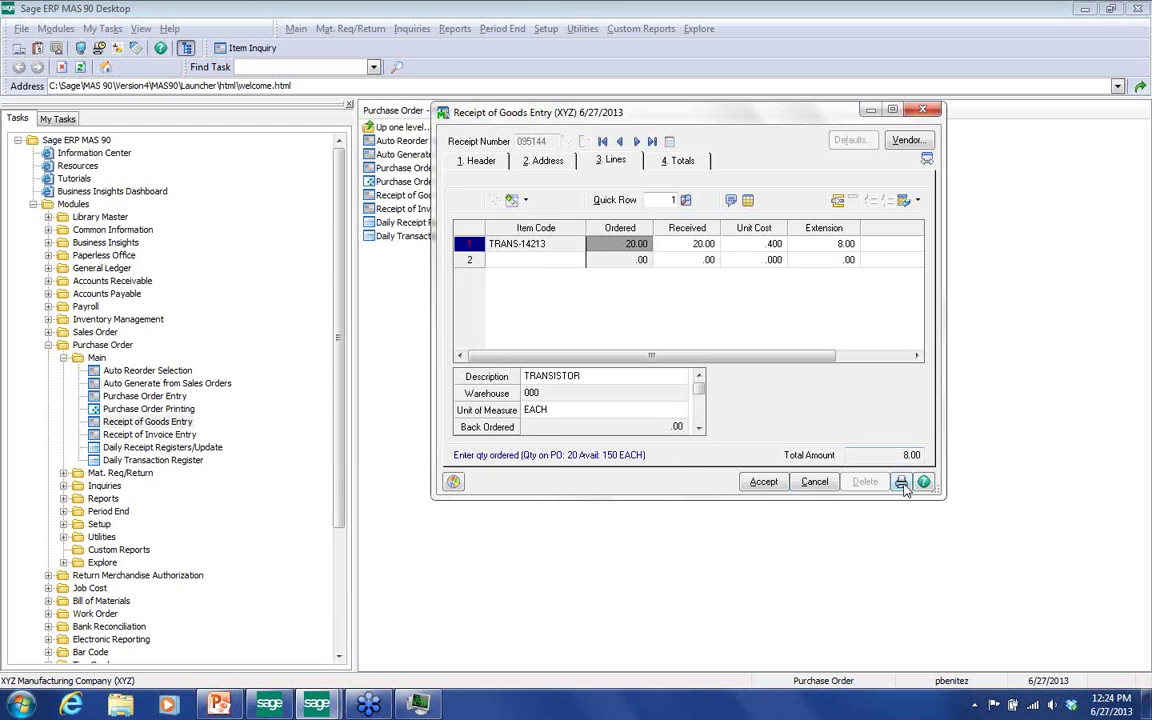
Open the Daily Receipt Registers from the receipt entry and preview the Receipt of Goods Register for posting date 6/27/2013
click(814, 481)
click(511, 264)
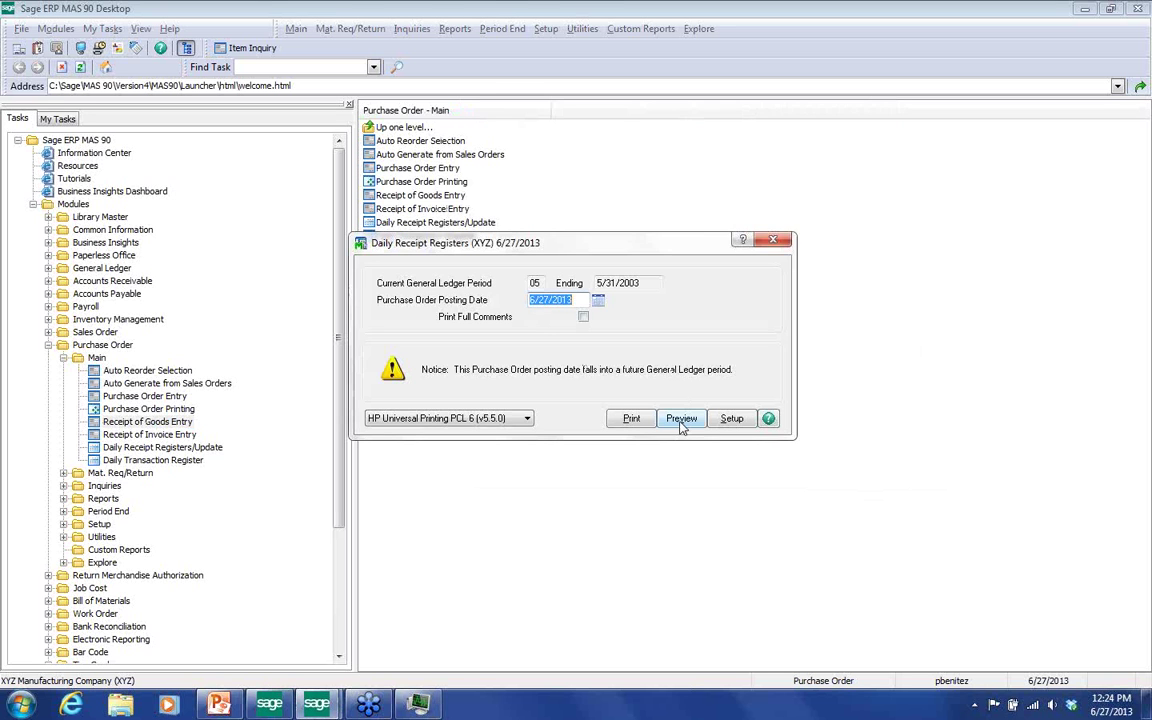
click(681, 420)
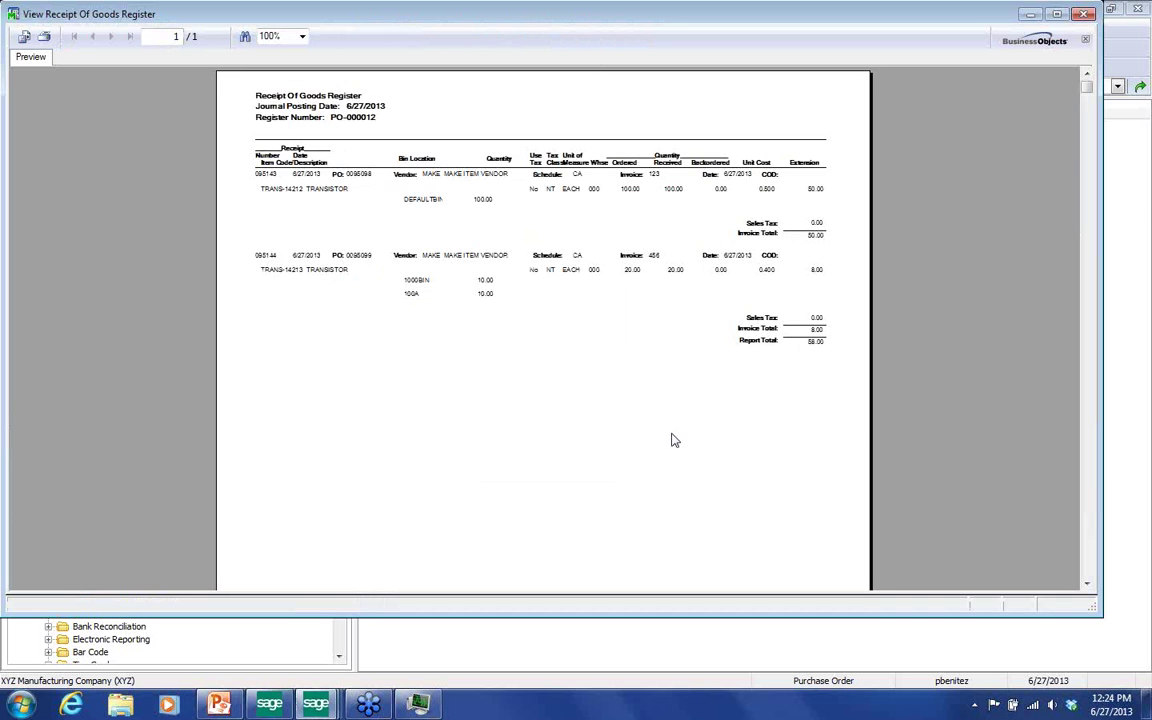
click(1056, 14)
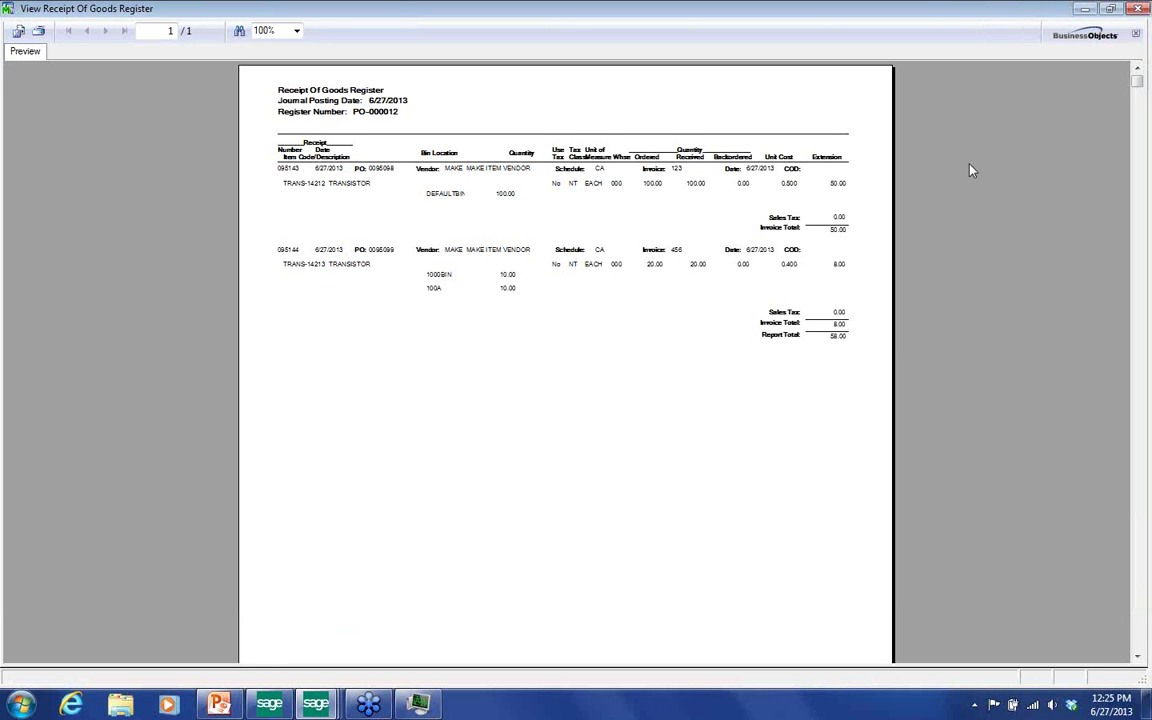
click(1140, 9)
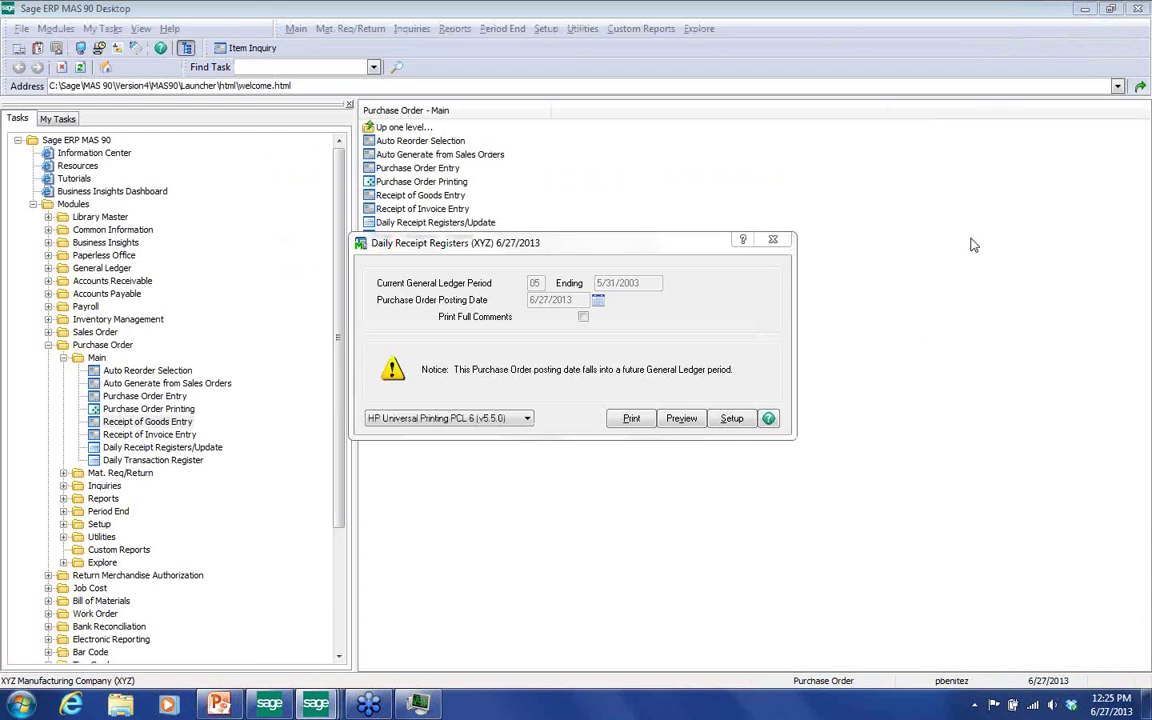
Preview the Daily Purchases Journal and its tax journal summary, and update the Daily Receipt Registers
click(681, 419)
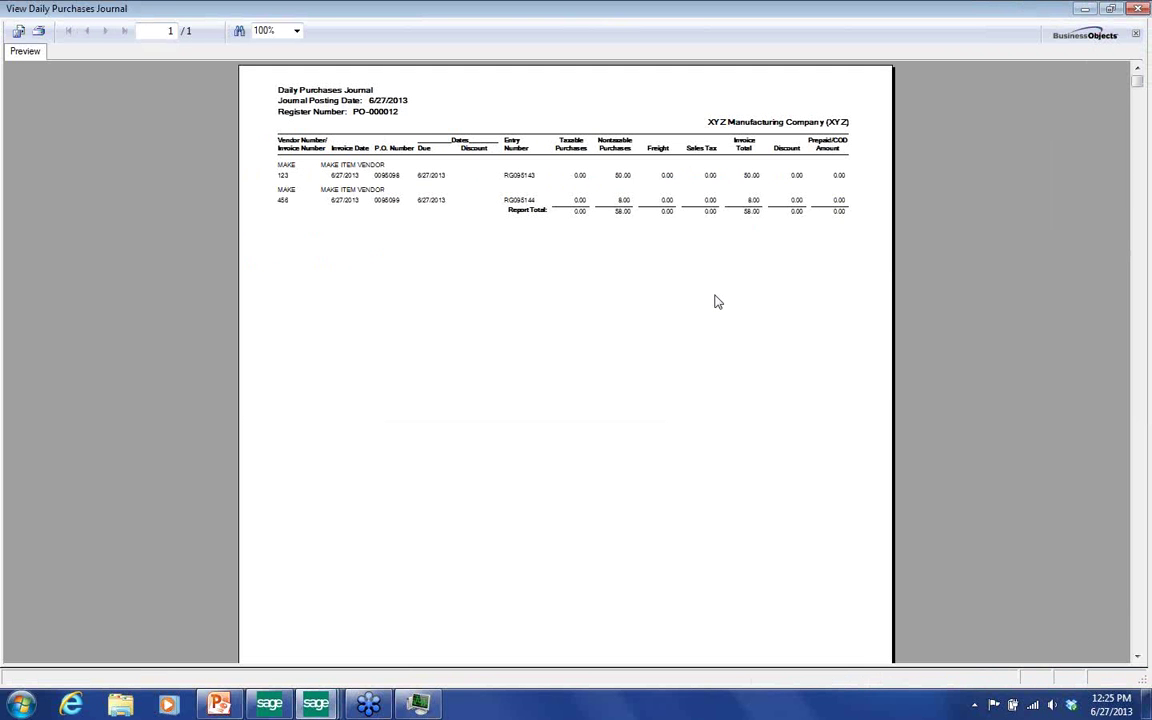
click(1136, 10)
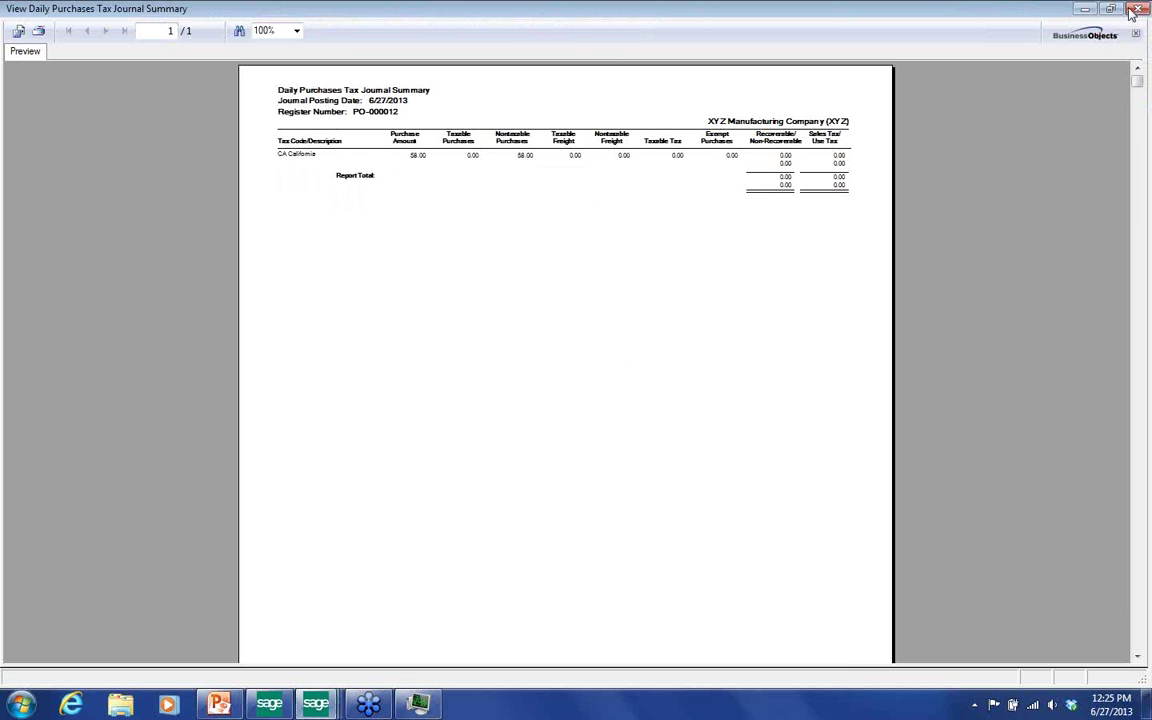
click(1135, 10)
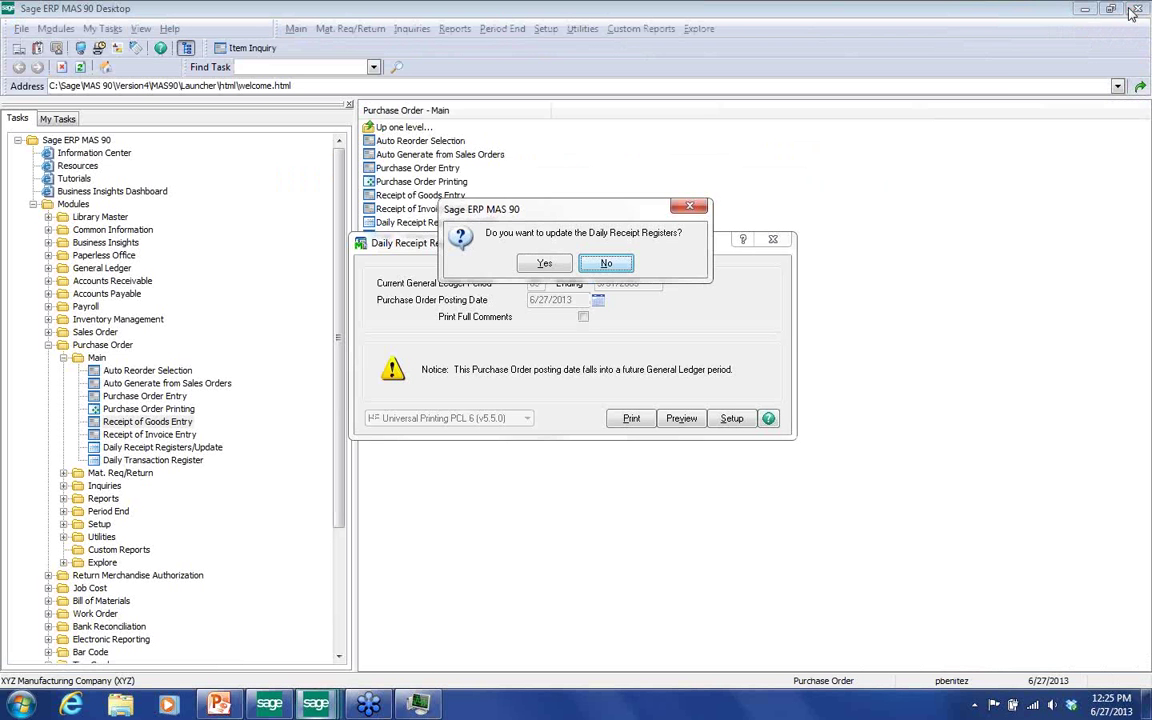
click(544, 263)
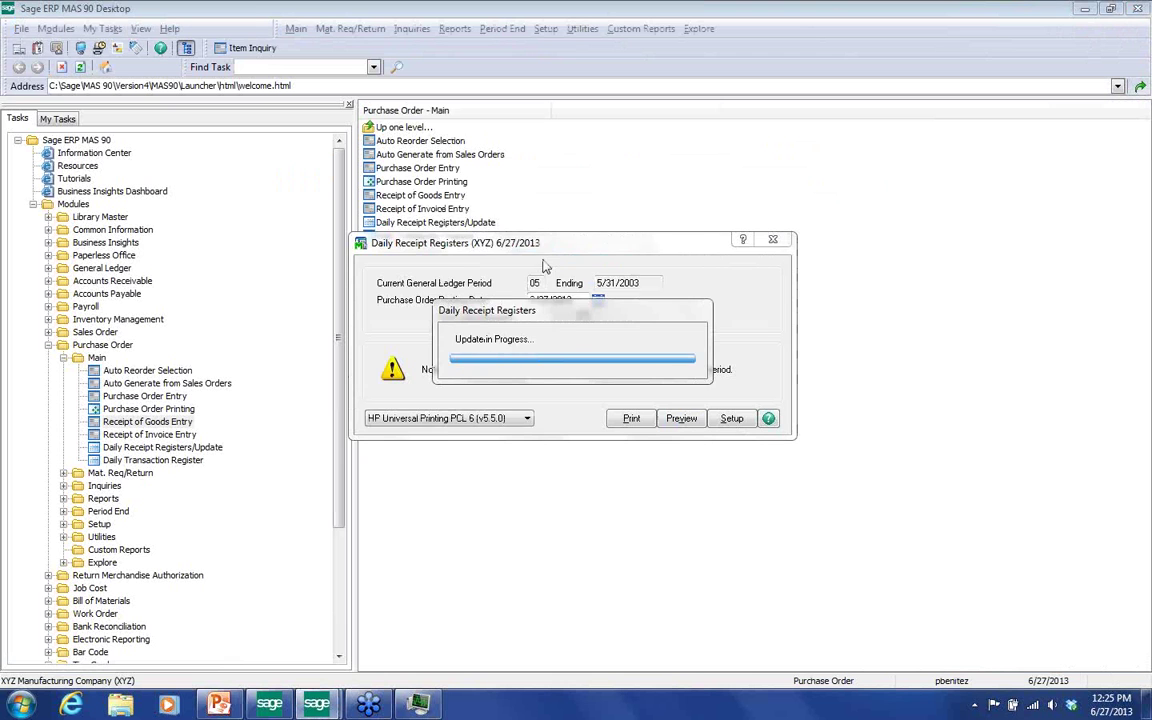
Preview the Daily Transaction Register for the 6/27/2013 postings and close it
click(546, 240)
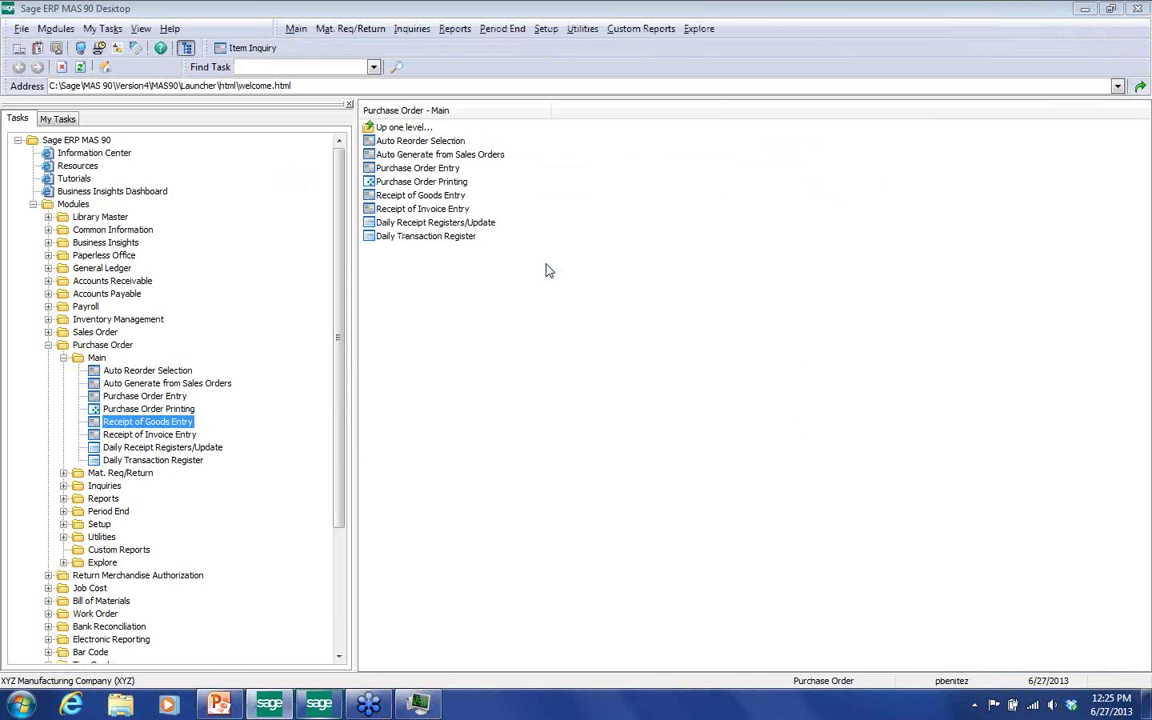
click(682, 388)
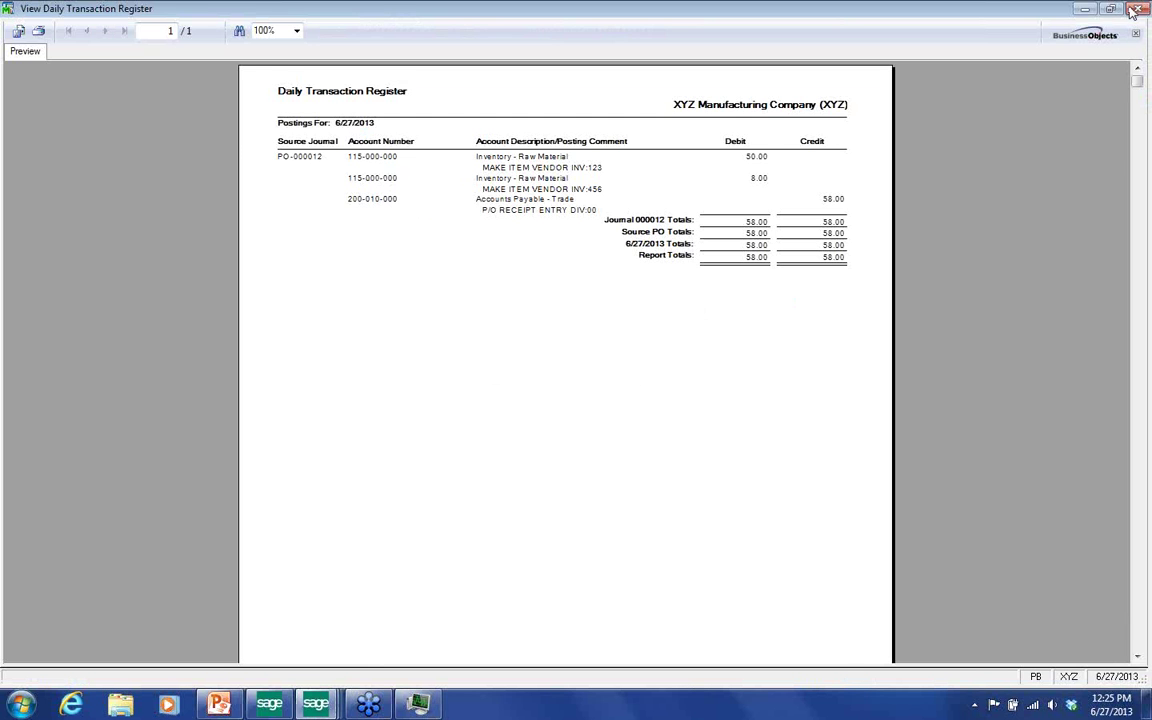
click(1134, 11)
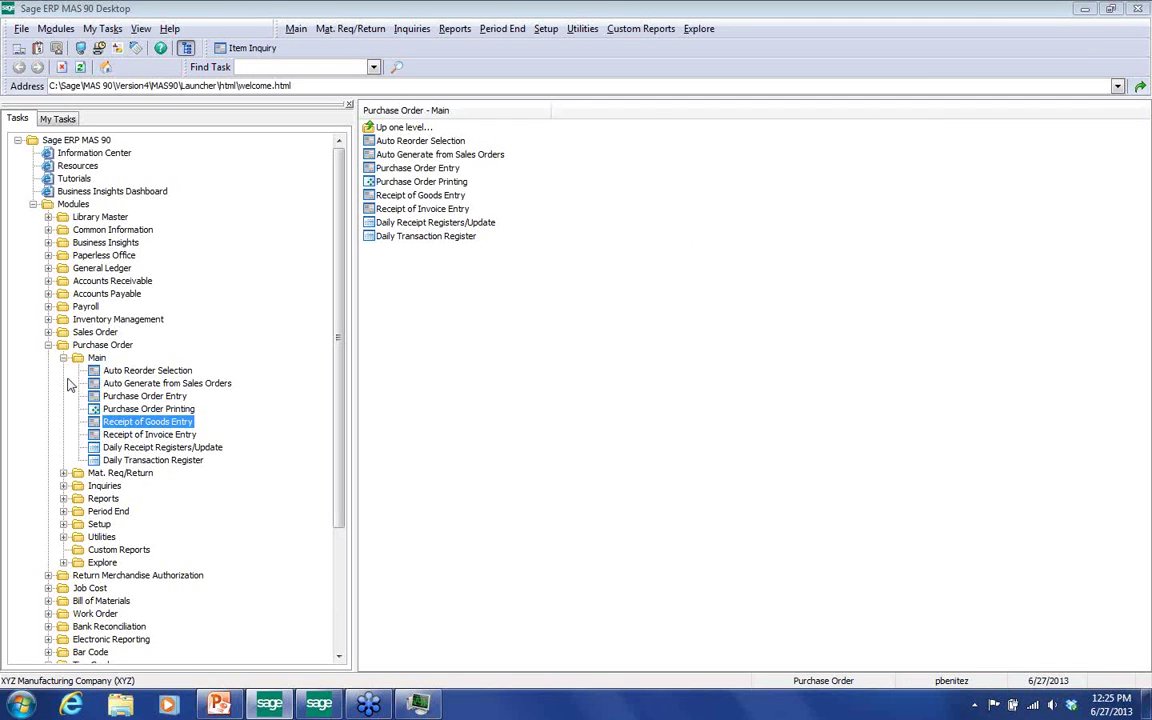
Open Item Inquiry from the Purchase Order inquiries and examine the main warehouse quantities of TRANS-14213
click(104, 485)
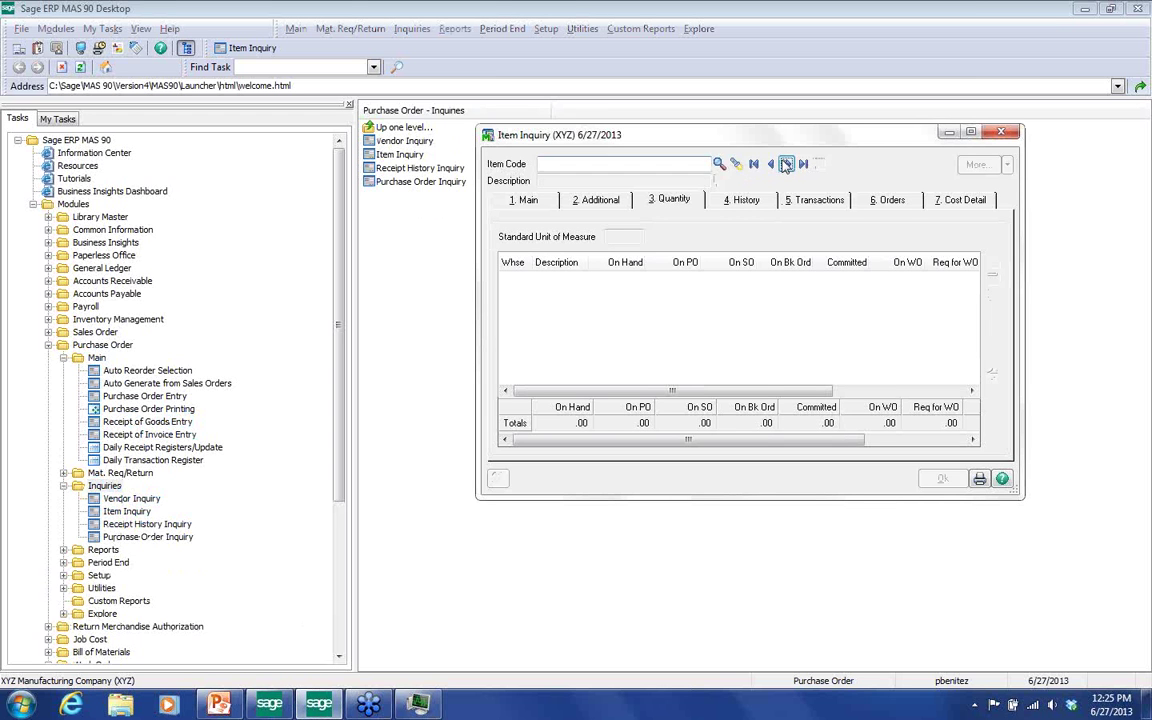
click(770, 164)
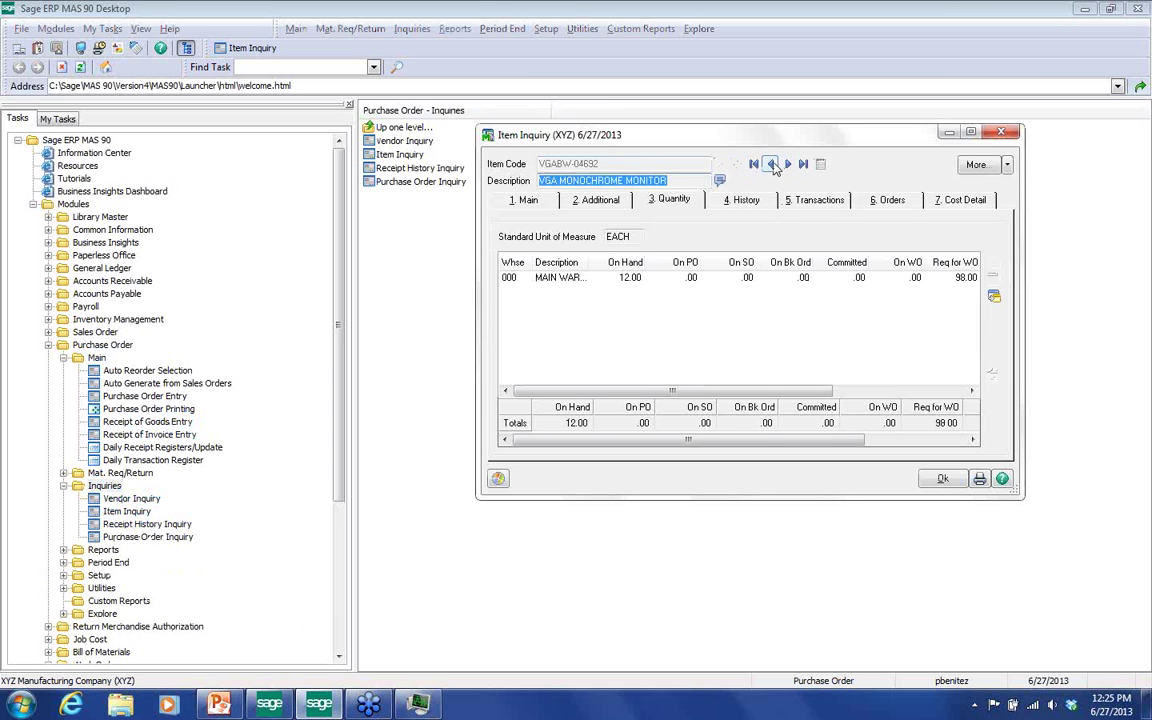
click(676, 280)
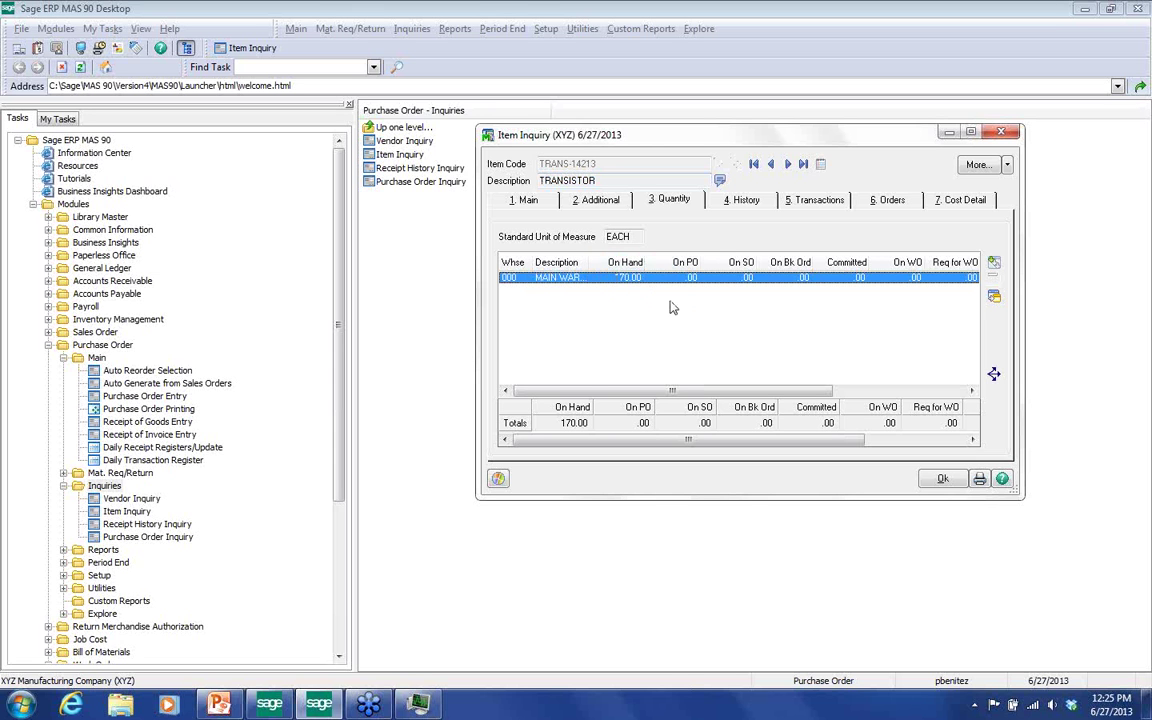
Switch the item inquiry to TRANS-14212 and examine its main warehouse quantities by bin location
click(770, 165)
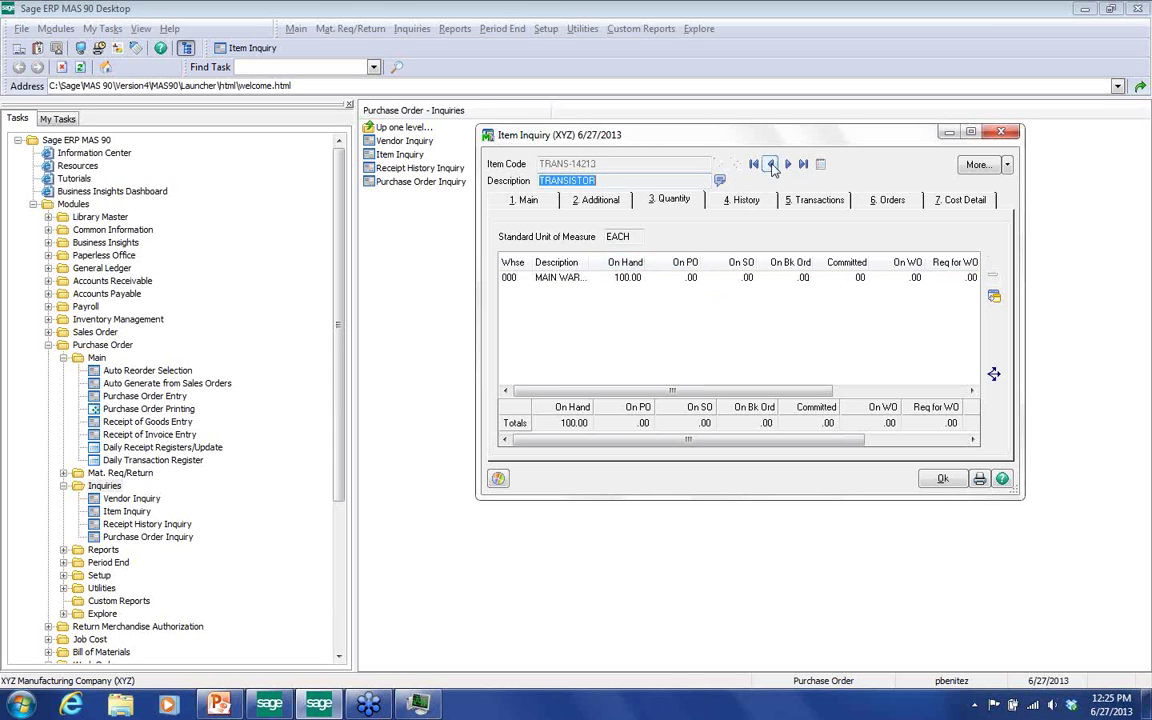
click(645, 280)
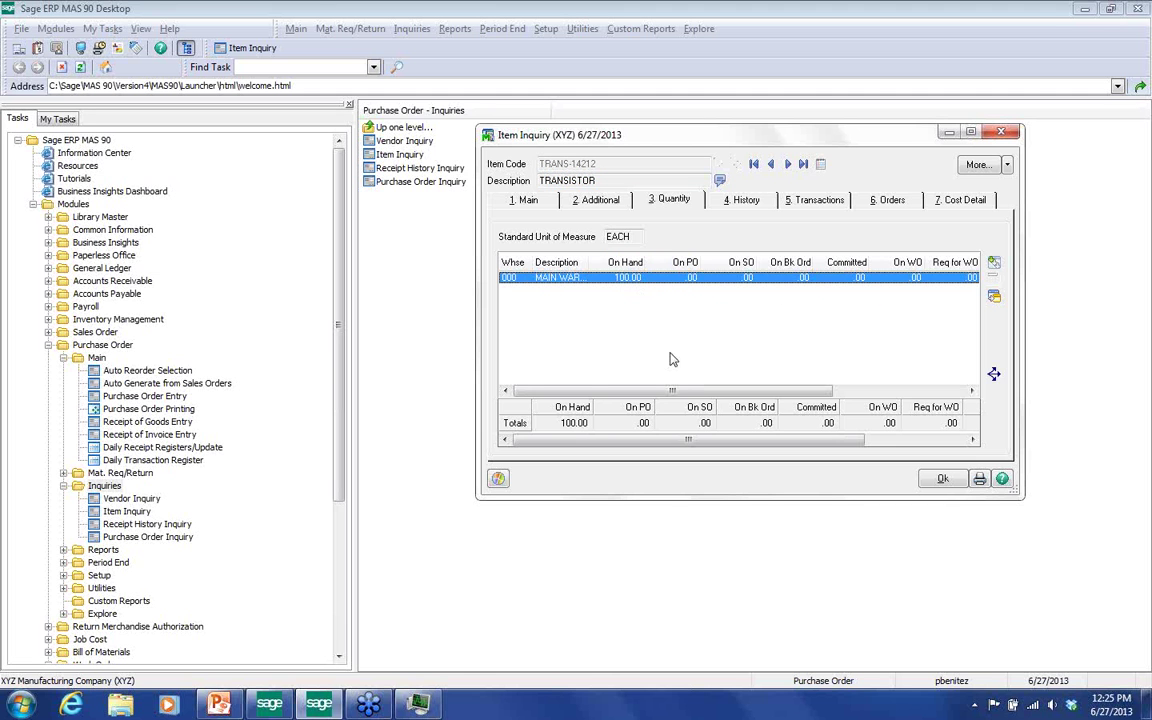
click(995, 375)
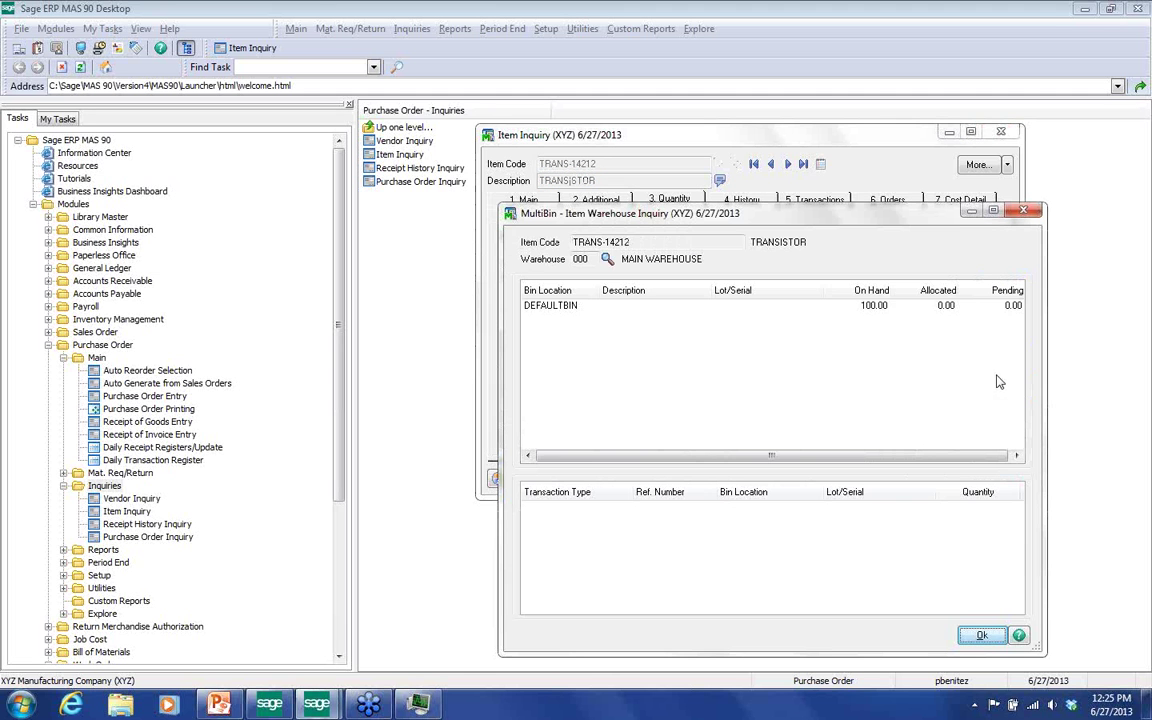
click(800, 312)
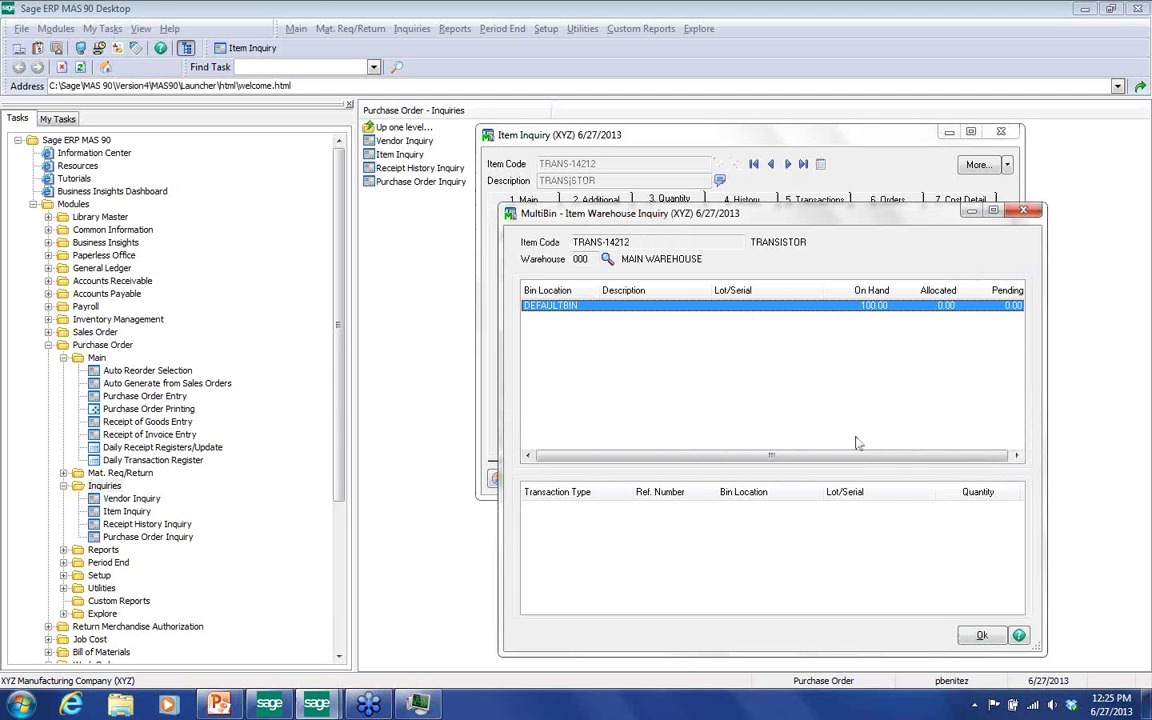
click(981, 637)
Return to TRANS-14213, examine its main warehouse quantities by bin location, and minimize the cleared item inquiry
click(719, 163)
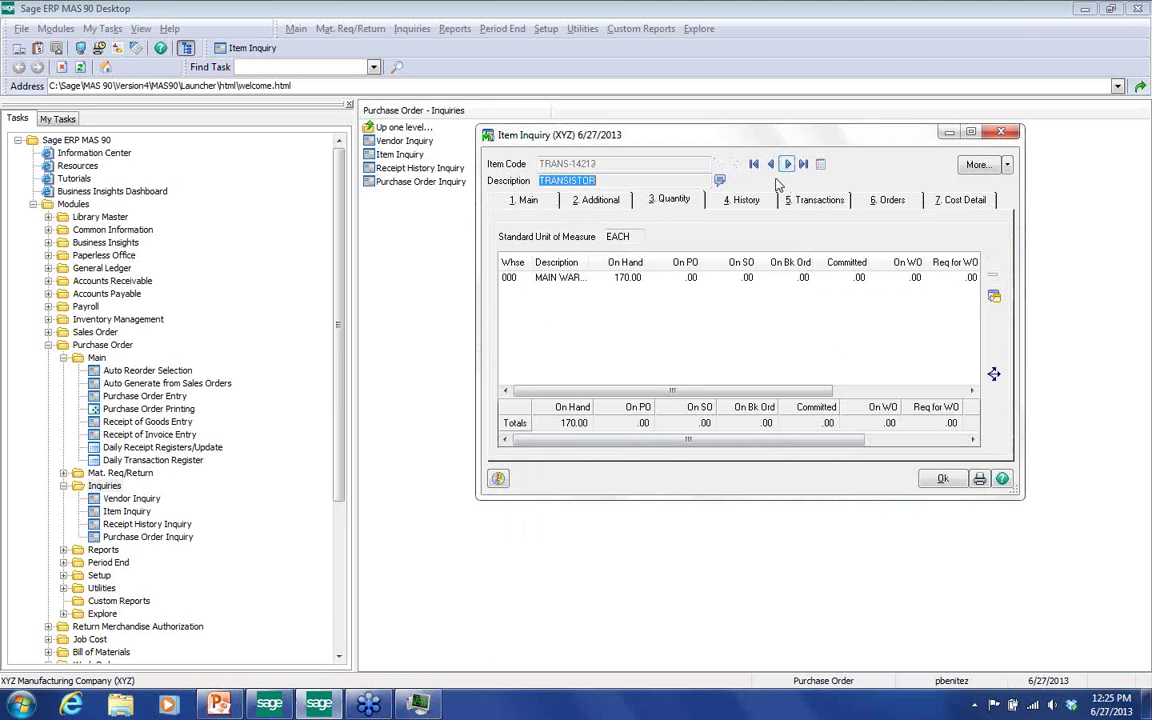
click(625, 281)
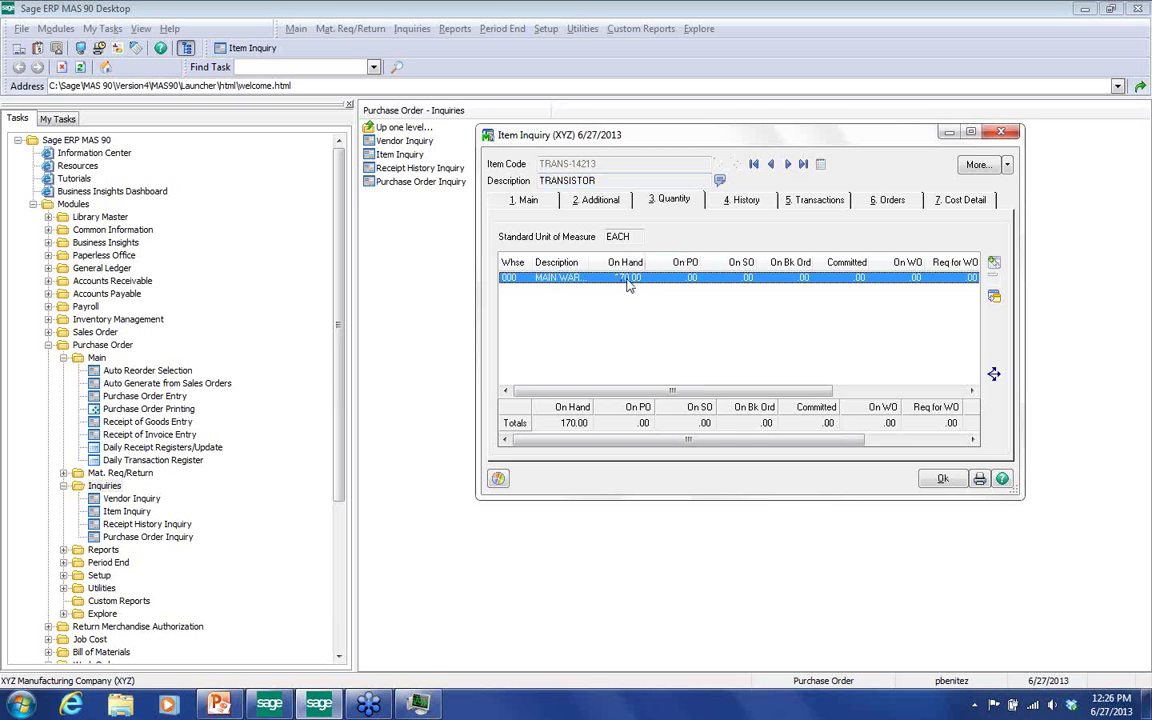
drag(684, 389, 830, 450)
click(993, 376)
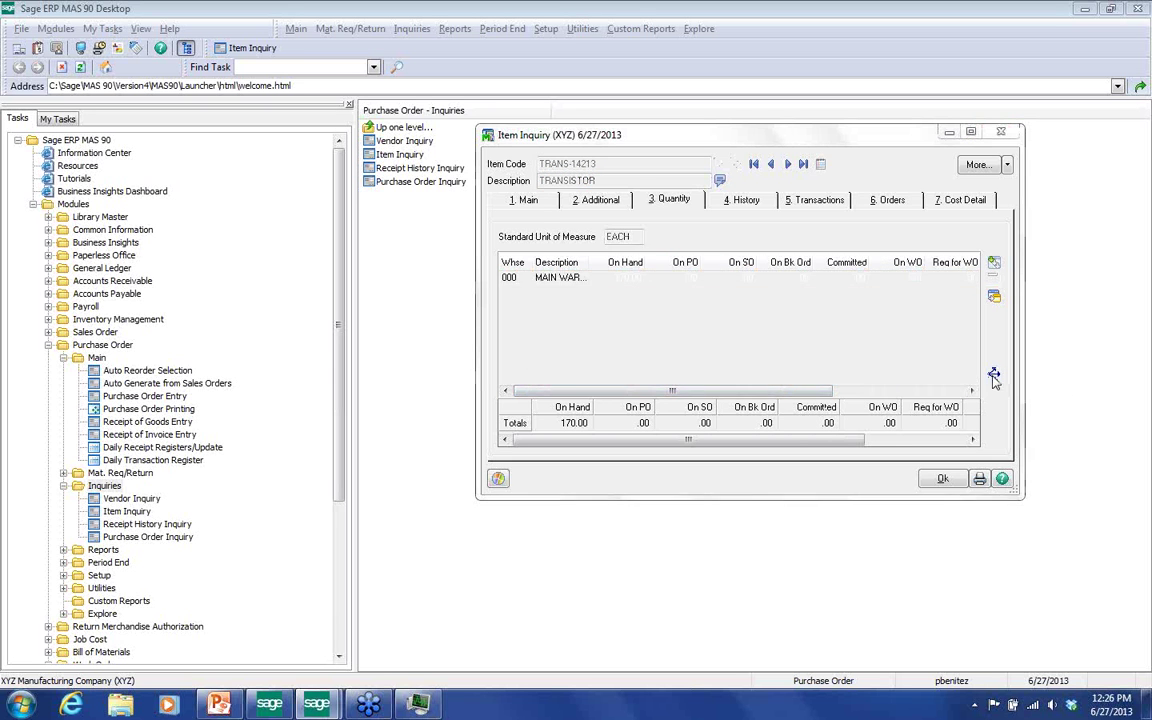
drag(685, 210, 620, 198)
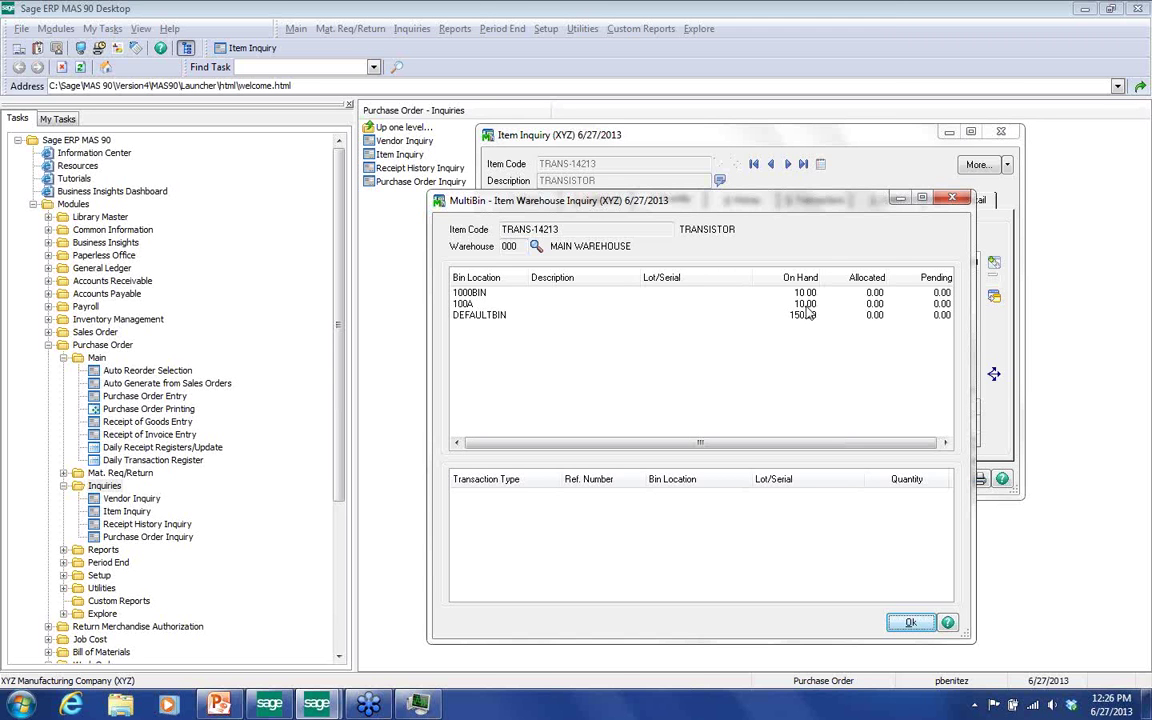
click(910, 622)
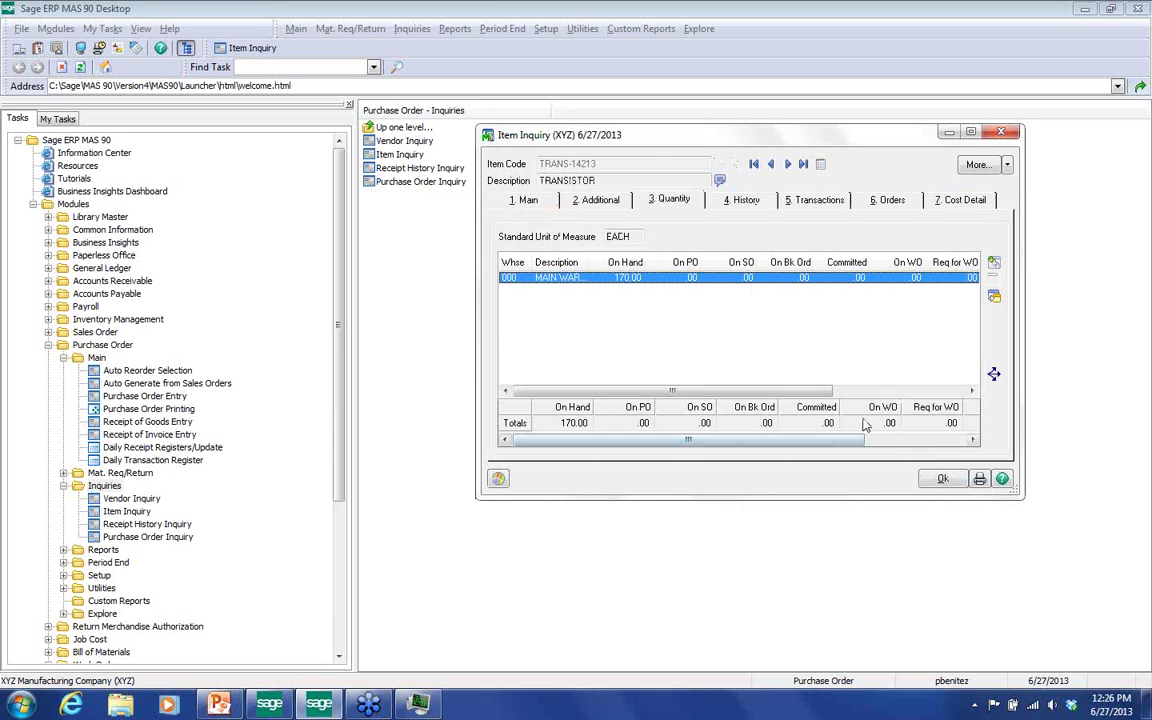
click(943, 479)
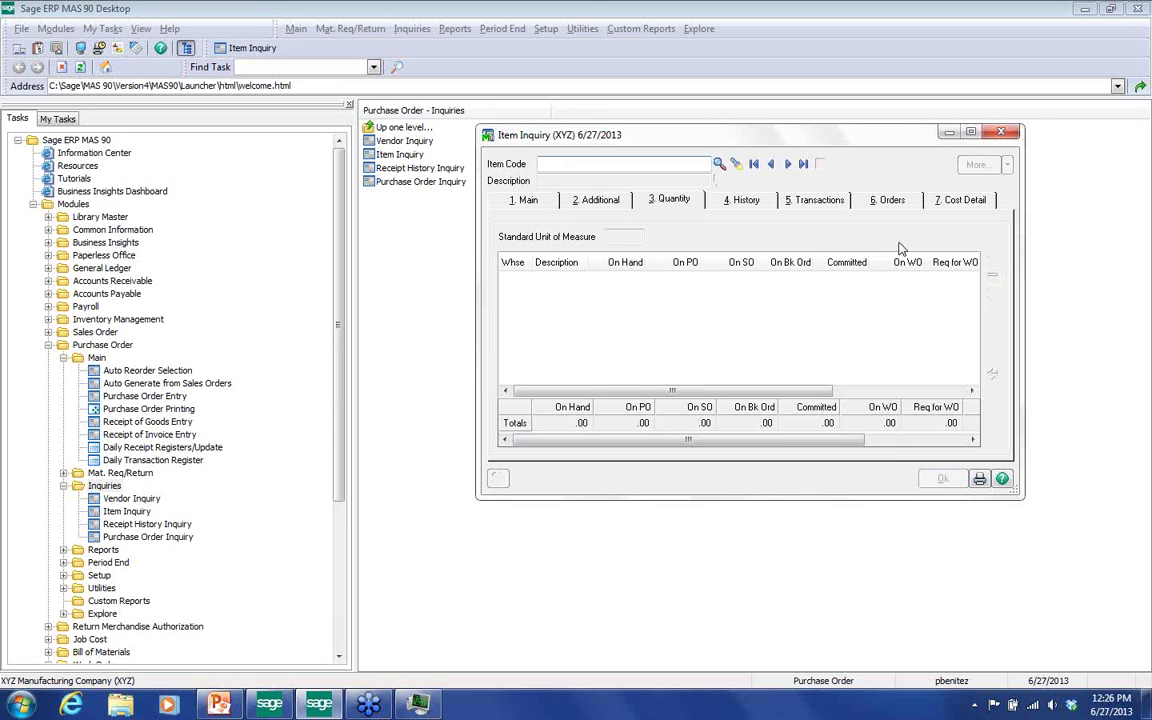
click(949, 131)
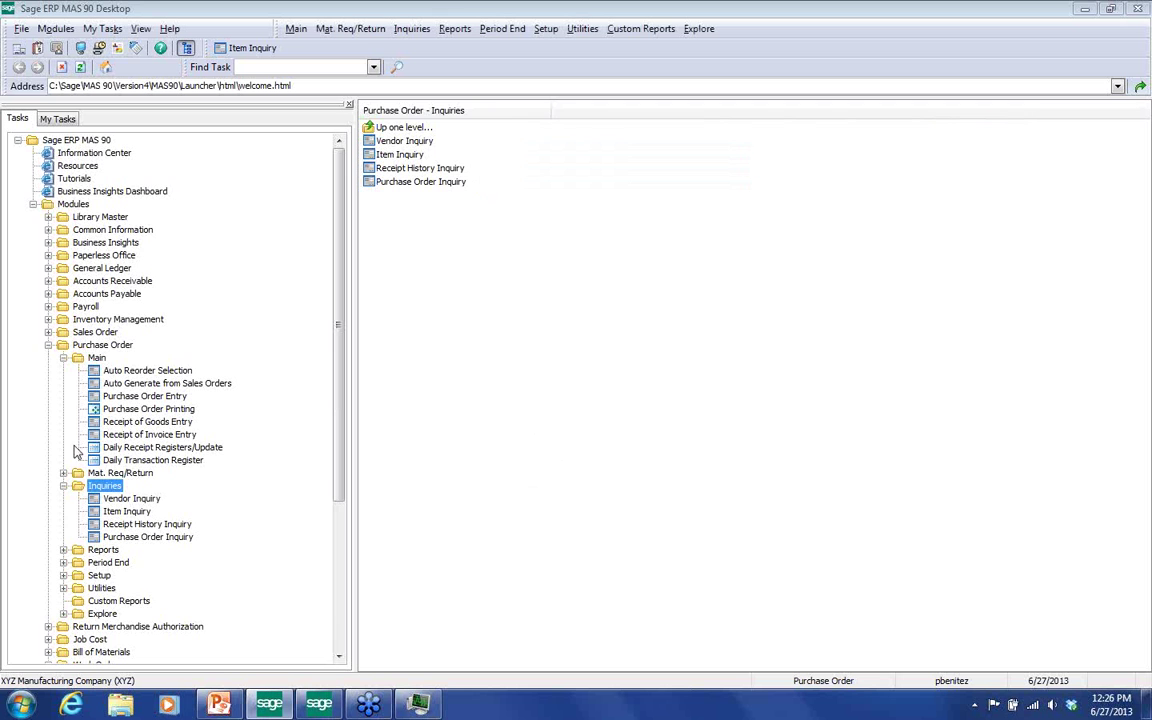
Open Sales Order Entry from the main tasks of the Sales Order module
click(48, 345)
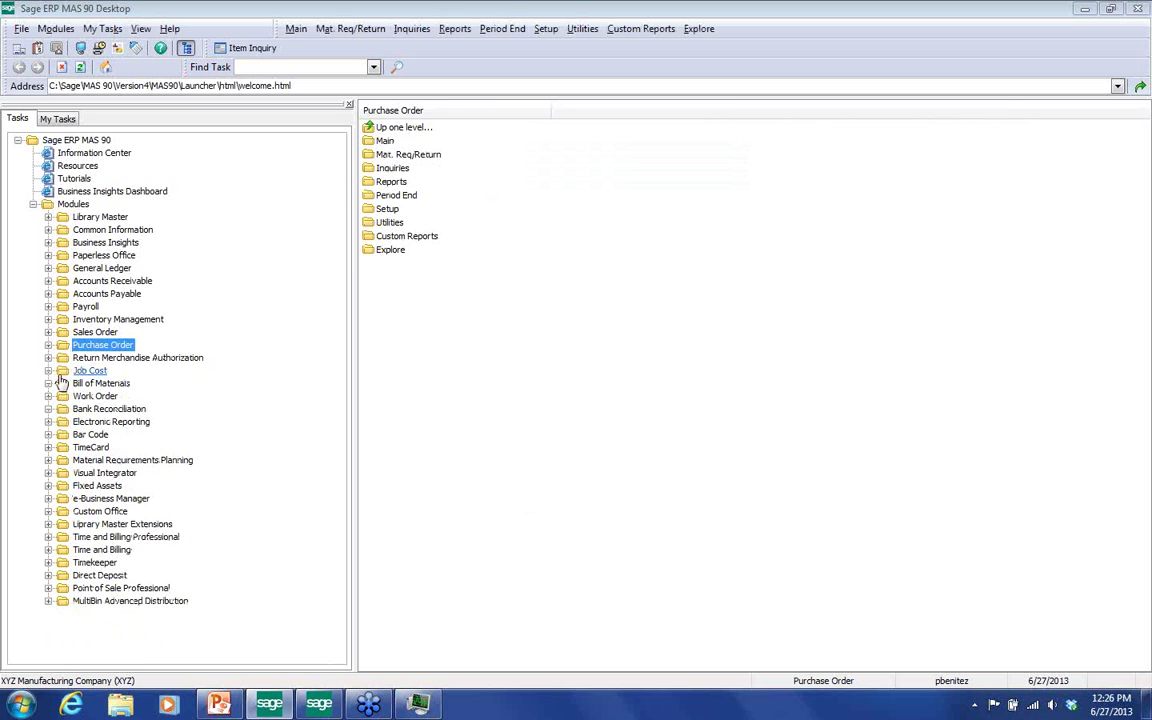
click(48, 332)
double_click(95, 345)
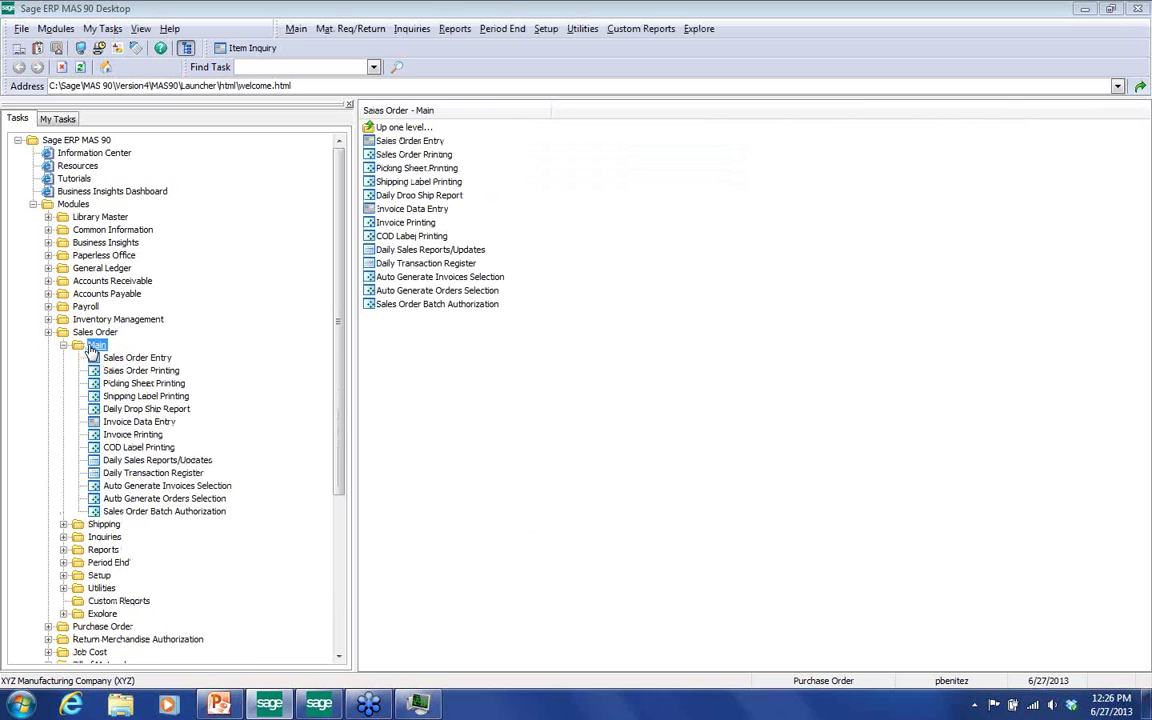
click(120, 362)
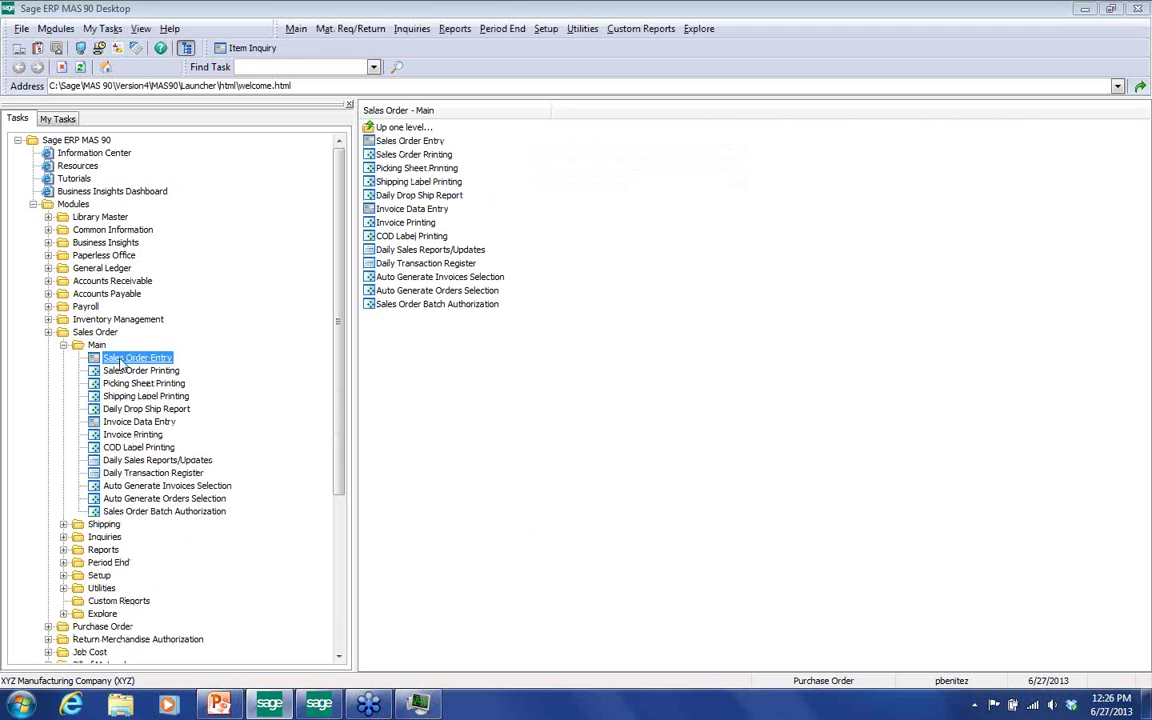
double_click(120, 359)
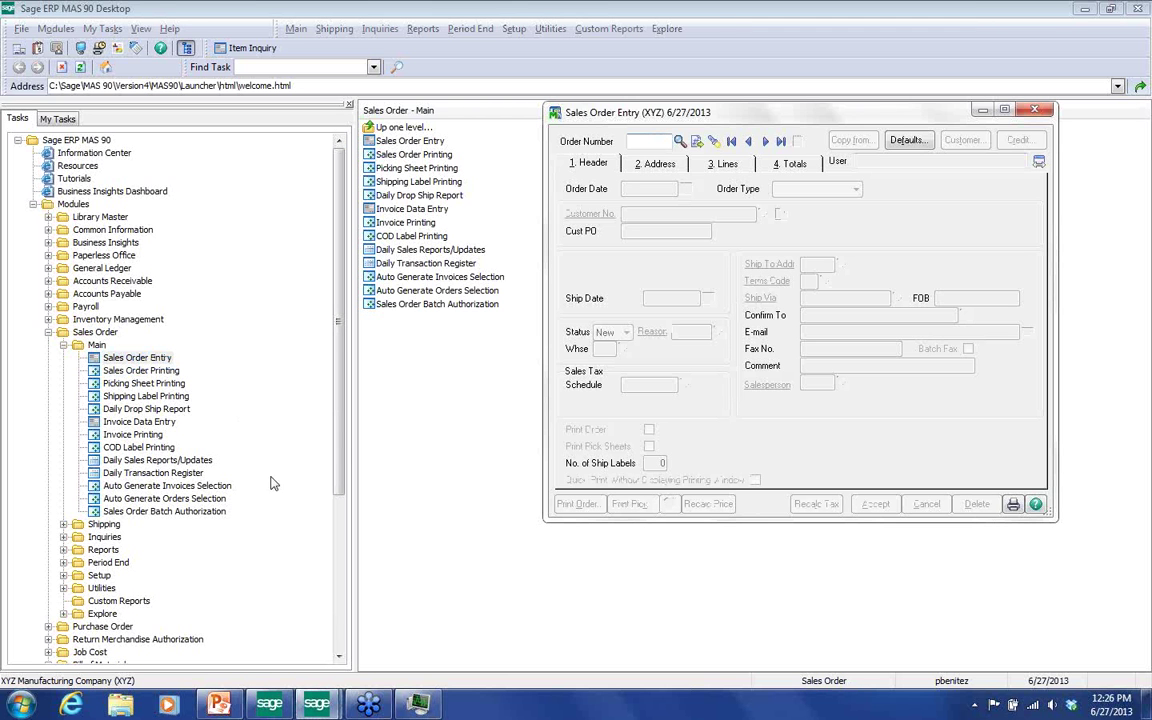
Create a sales order with the next order number for customer Hillsboro Computer Repair
click(697, 142)
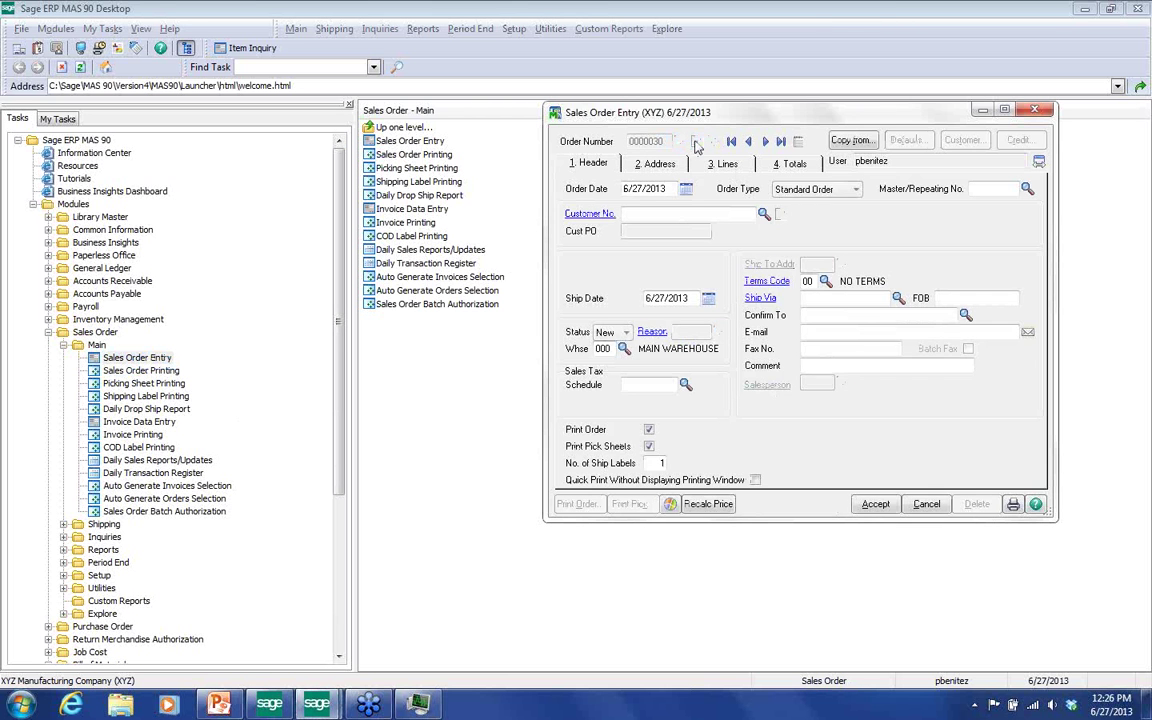
click(763, 215)
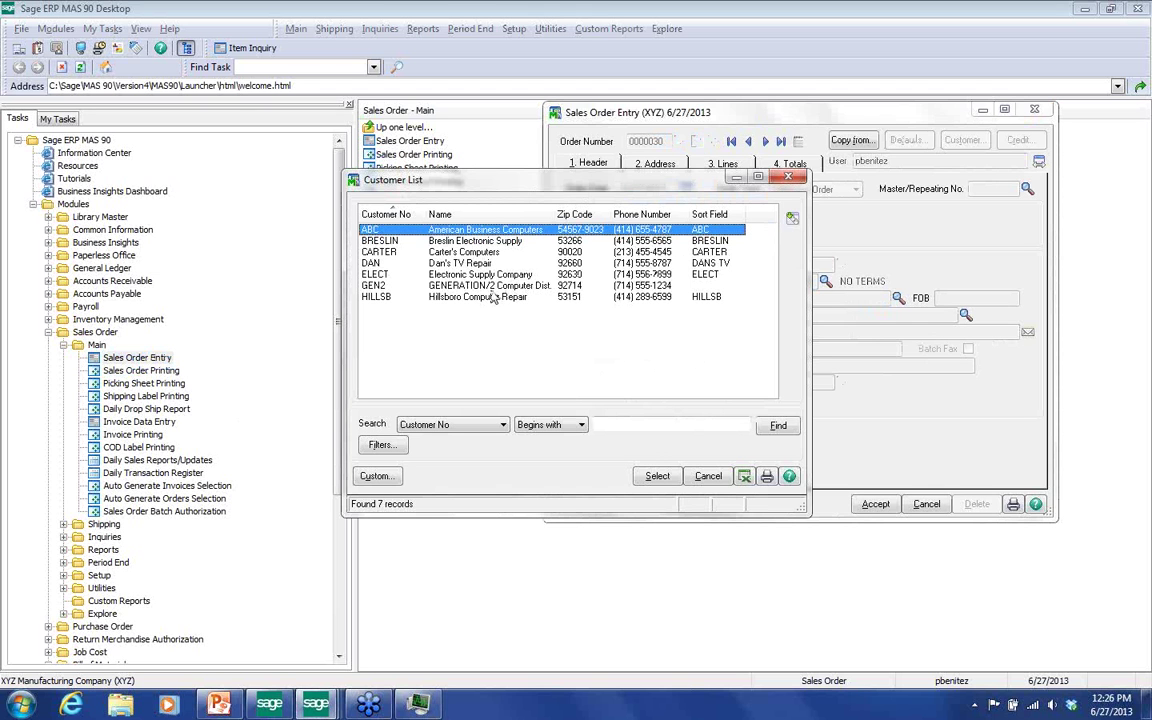
click(435, 297)
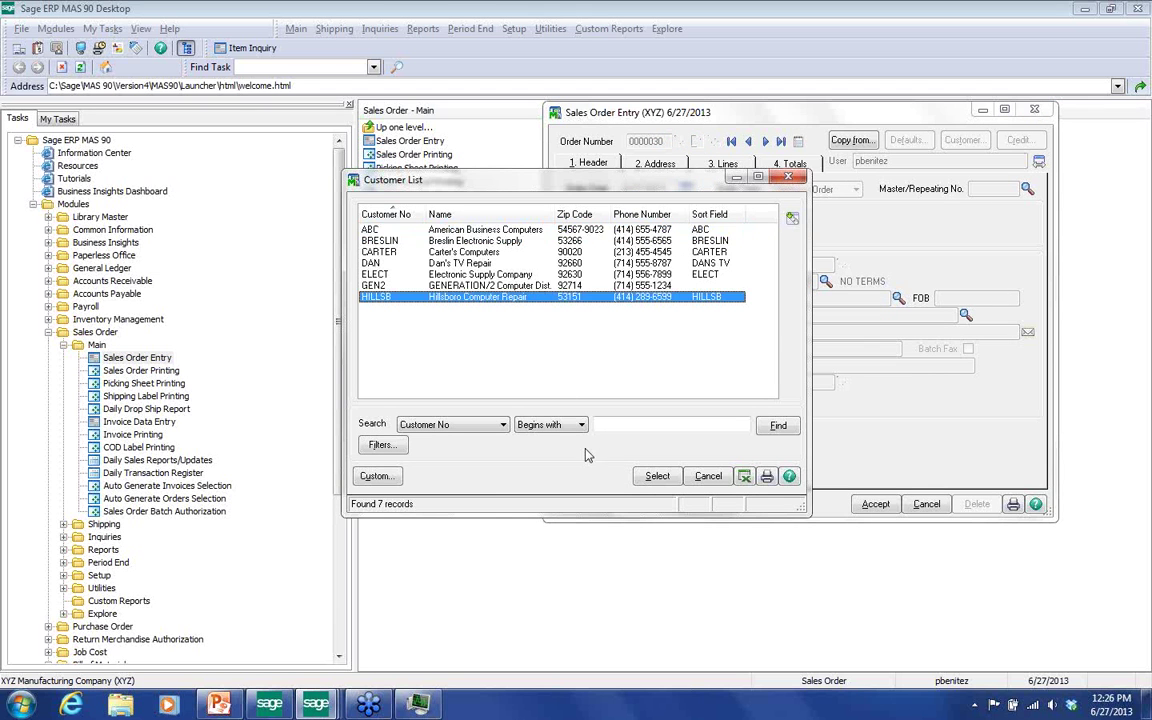
click(657, 476)
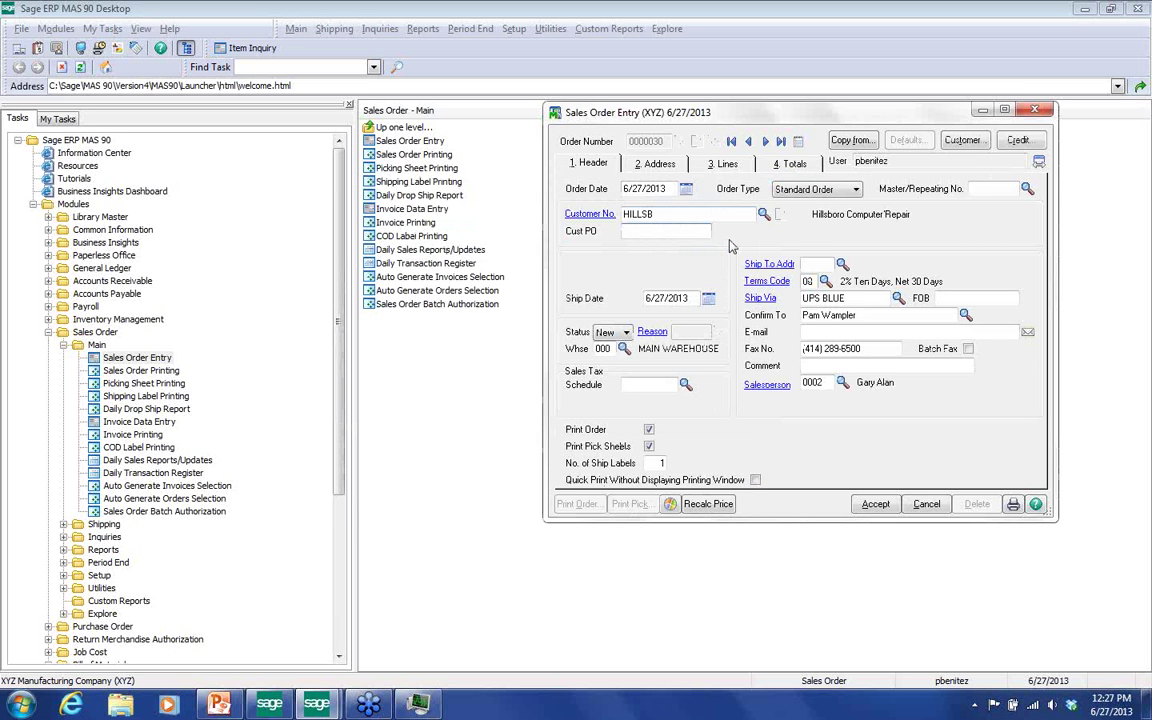
Add item TRANS-14212 as the order's first line with an ordered quantity of 10
click(722, 165)
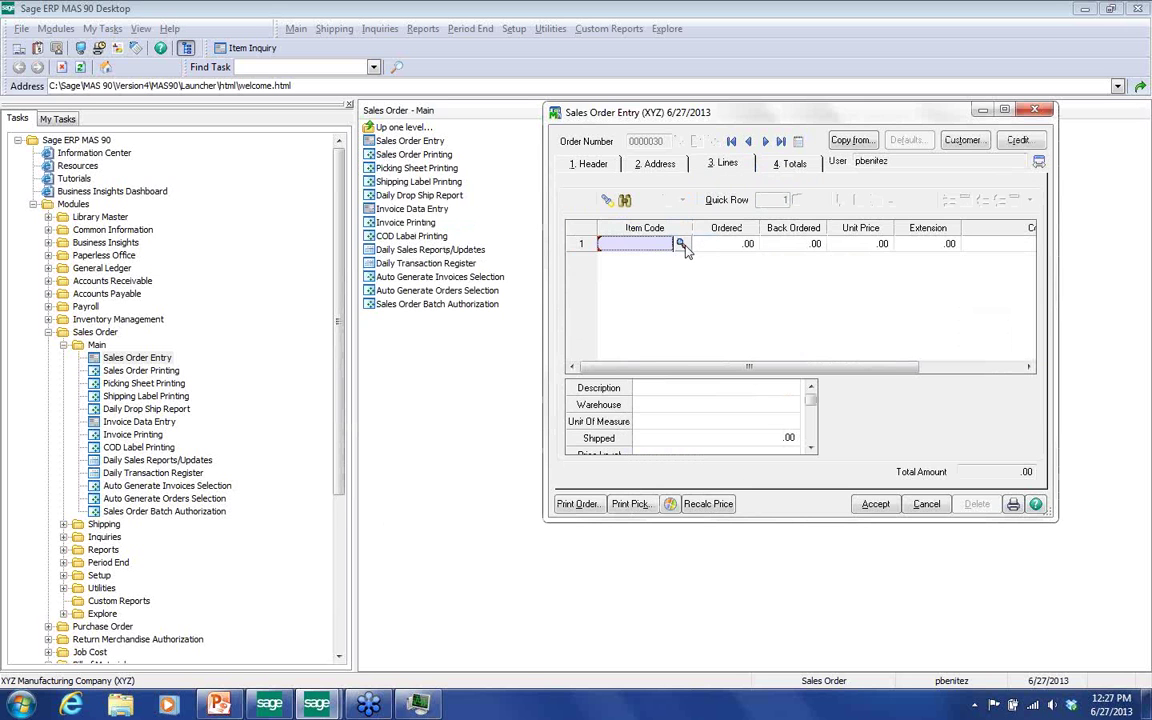
click(752, 238)
drag(771, 250, 769, 358)
click(495, 318)
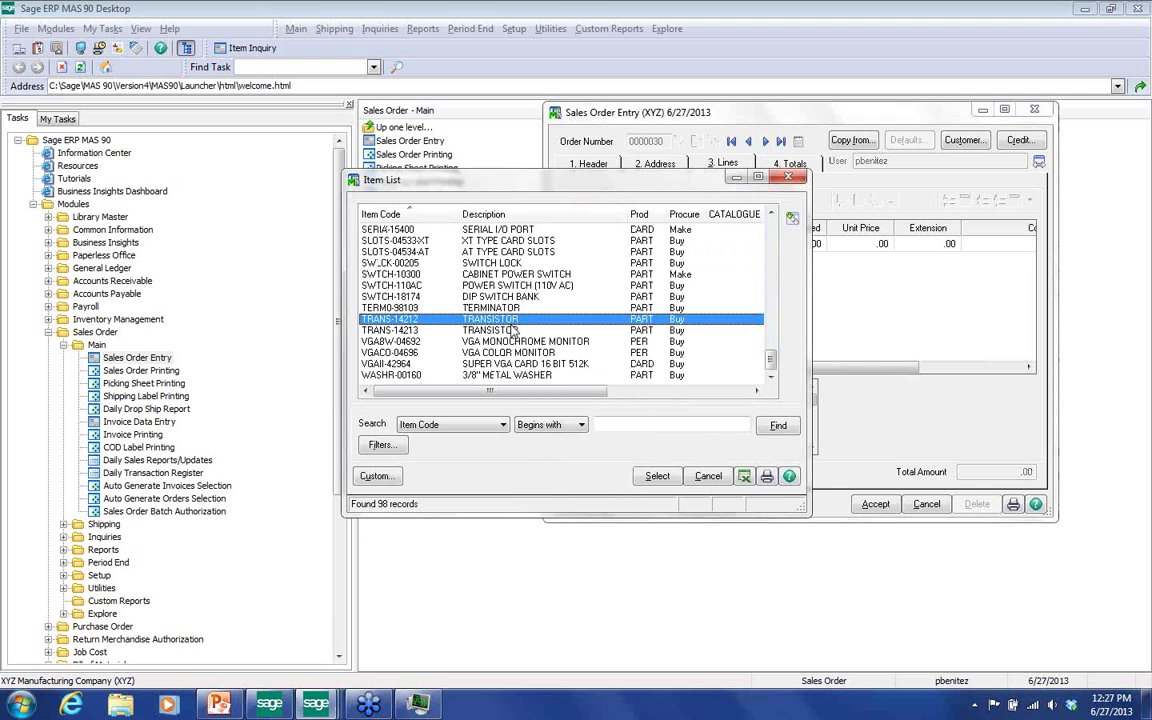
click(657, 476)
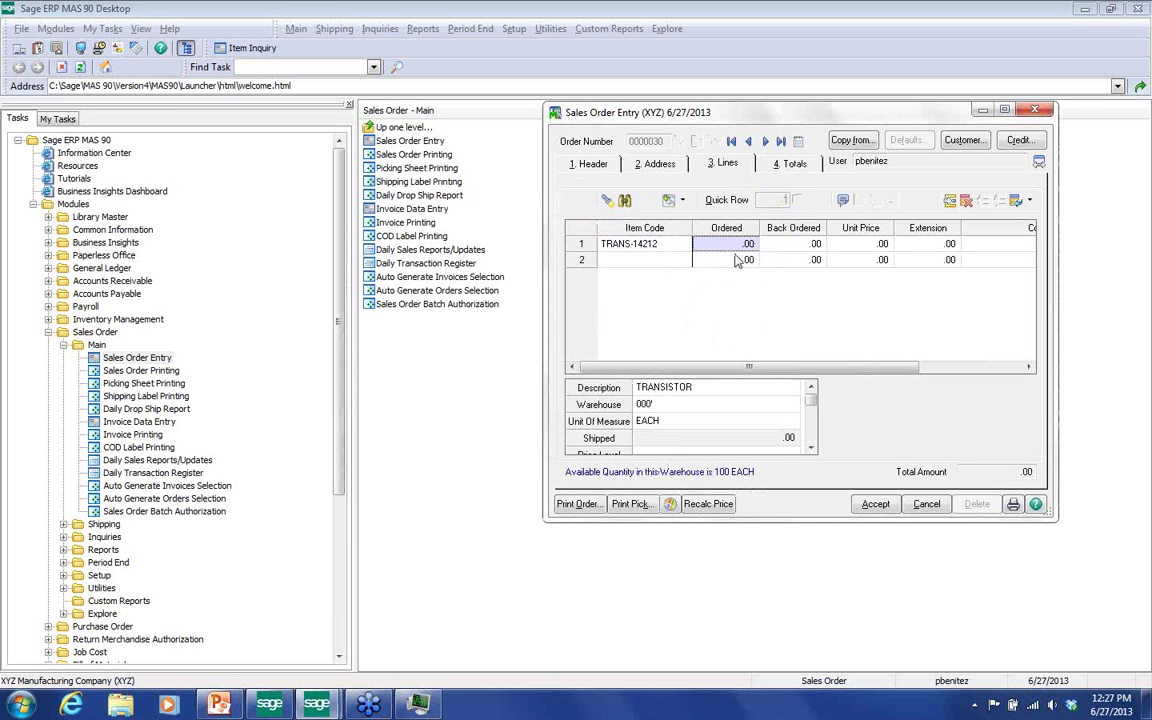
text(10)
key(Tab)
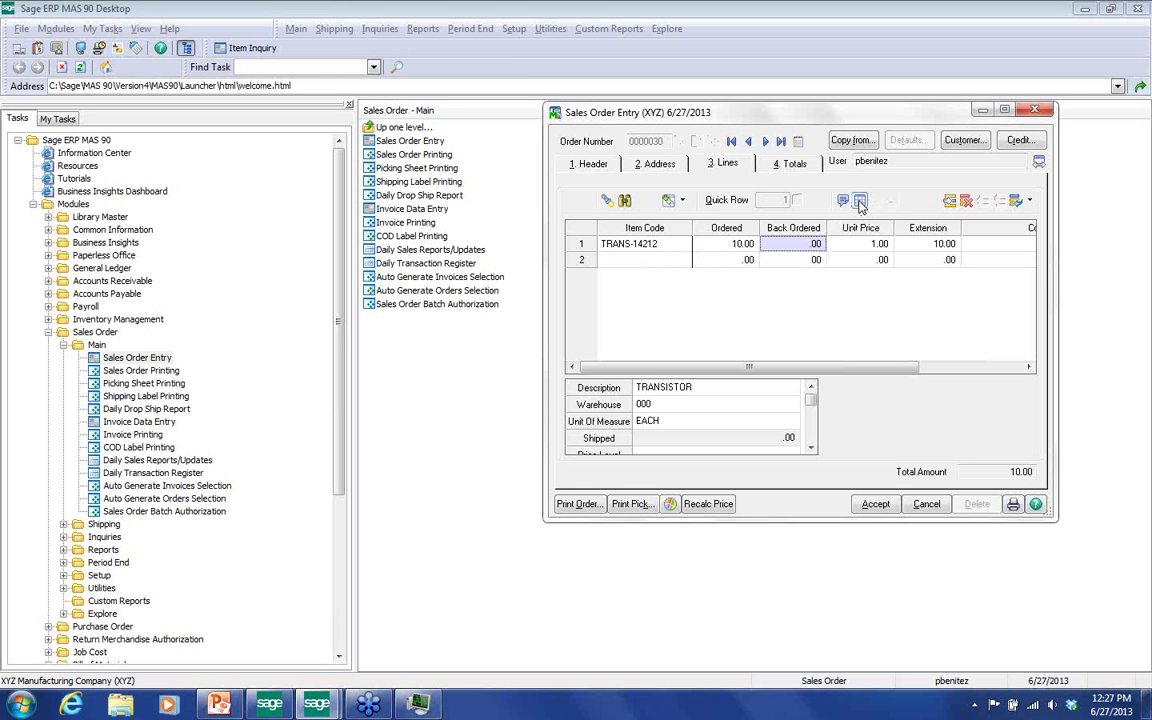
Distribute the TRANS-14212 line's quantity of 10 from bin location DEFAULTBIN
click(673, 246)
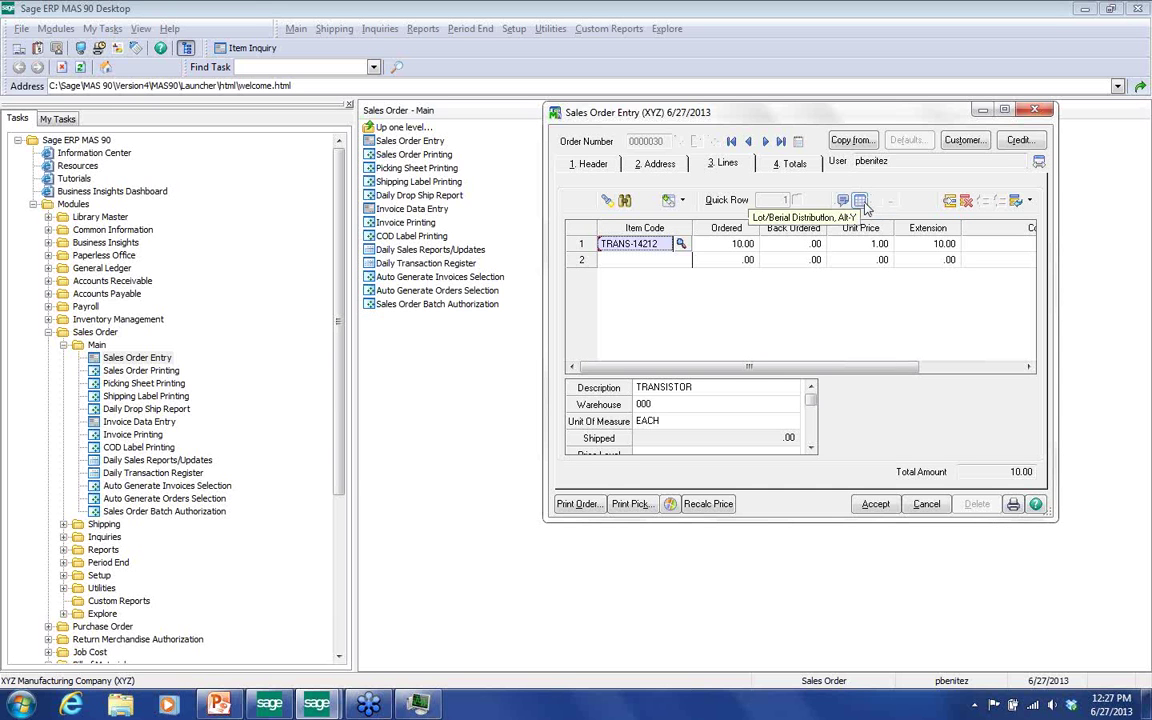
click(864, 204)
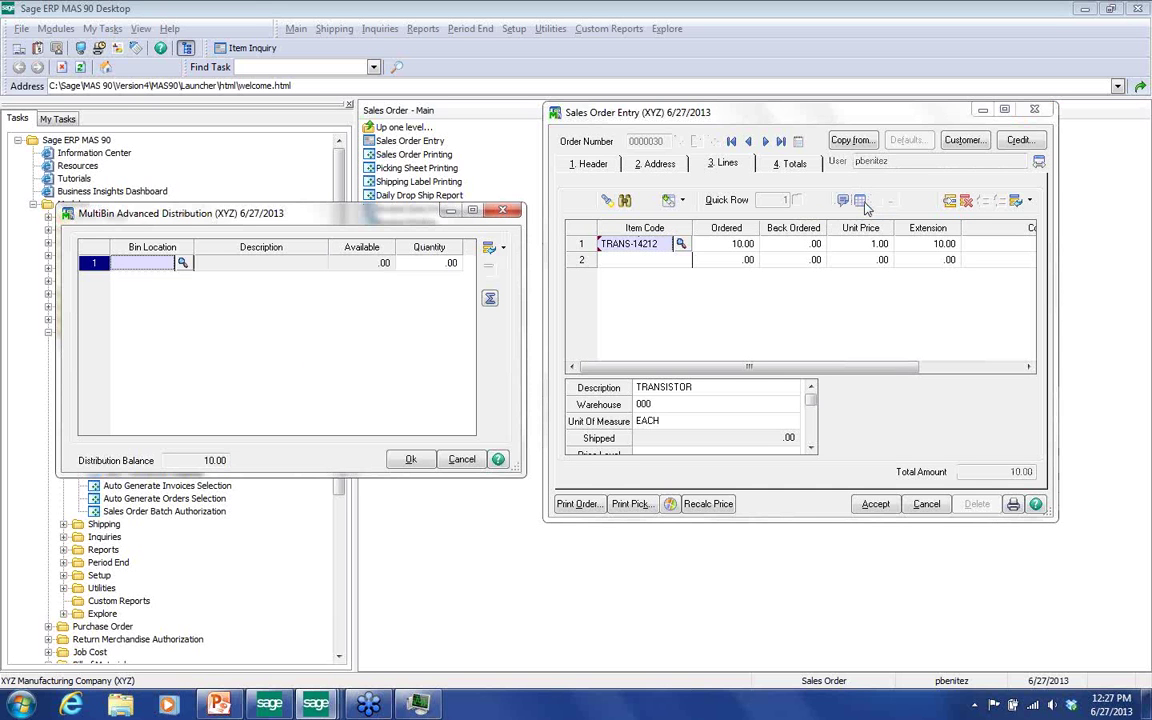
click(182, 263)
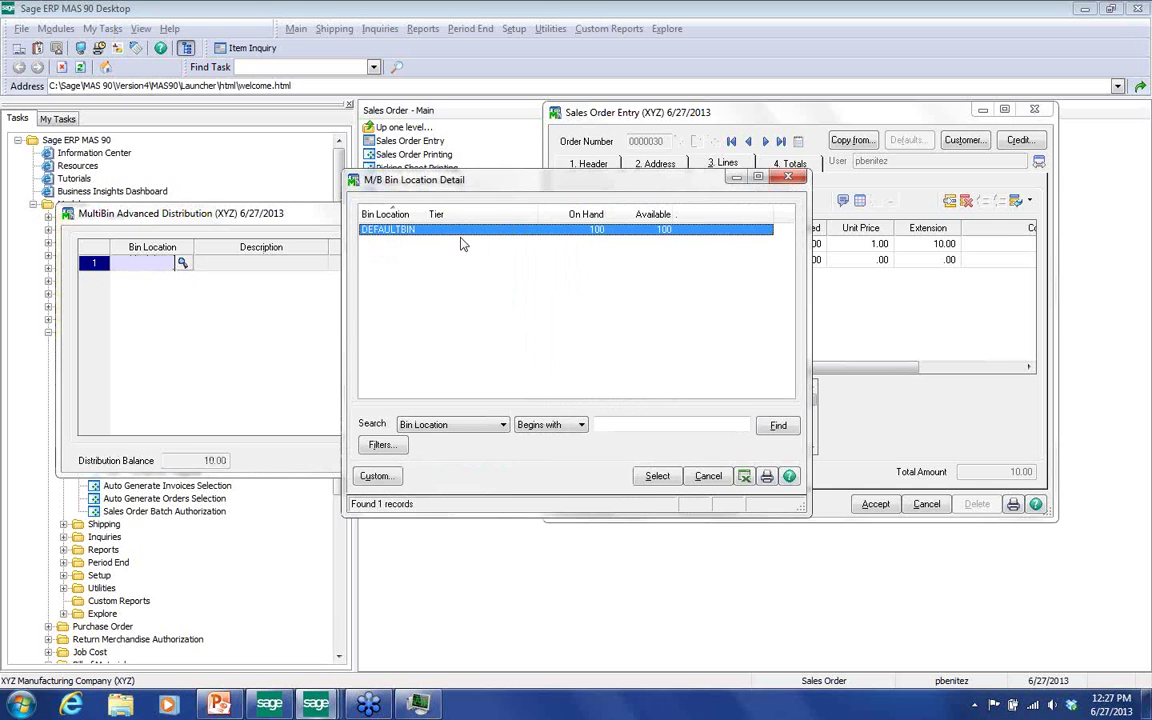
click(656, 477)
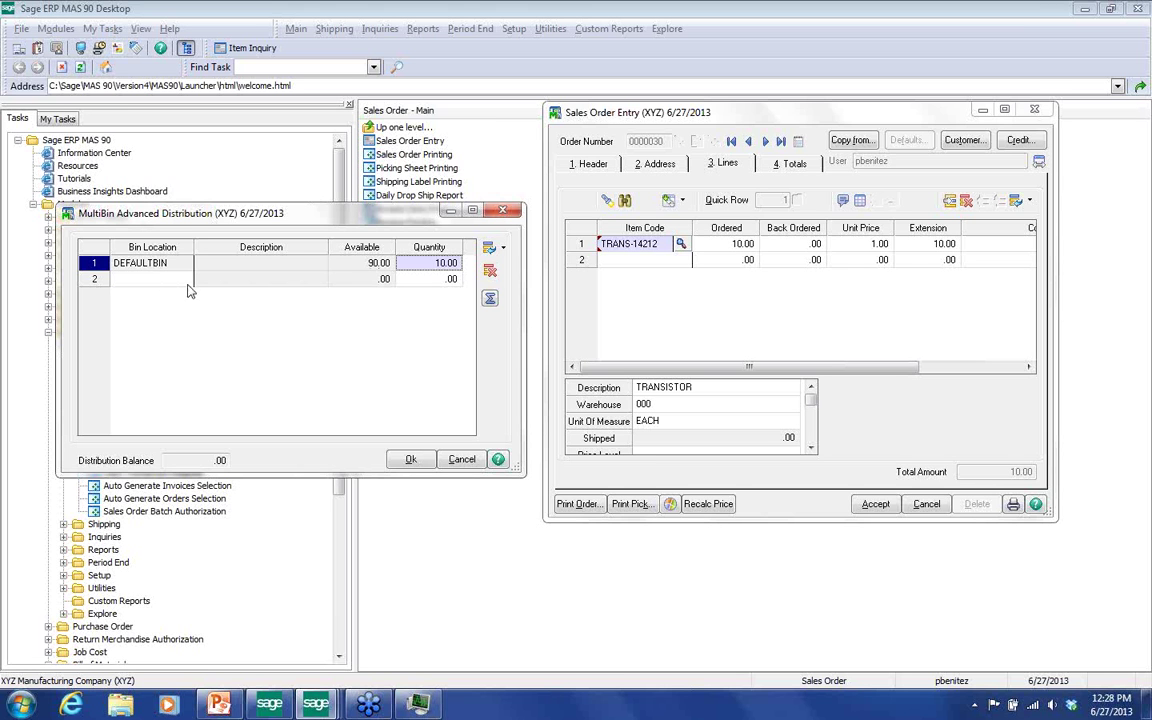
click(410, 459)
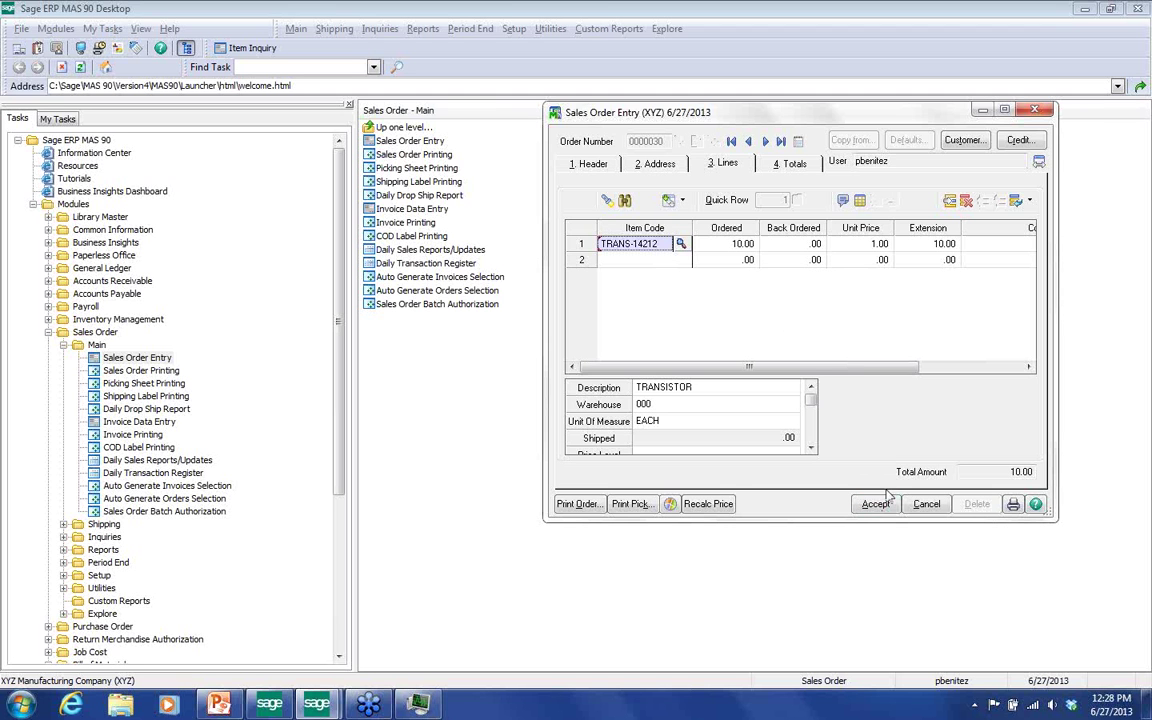
Set the order's sales tax schedule to CA (California), check the totals and accept the order
click(784, 168)
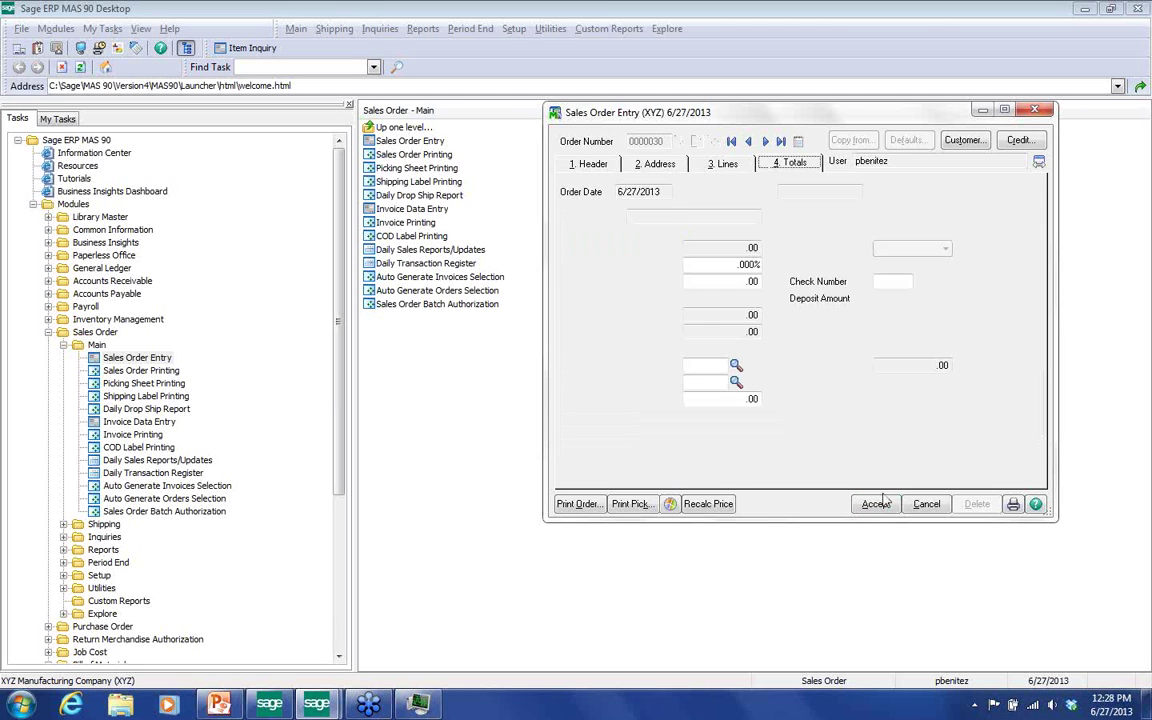
click(545, 264)
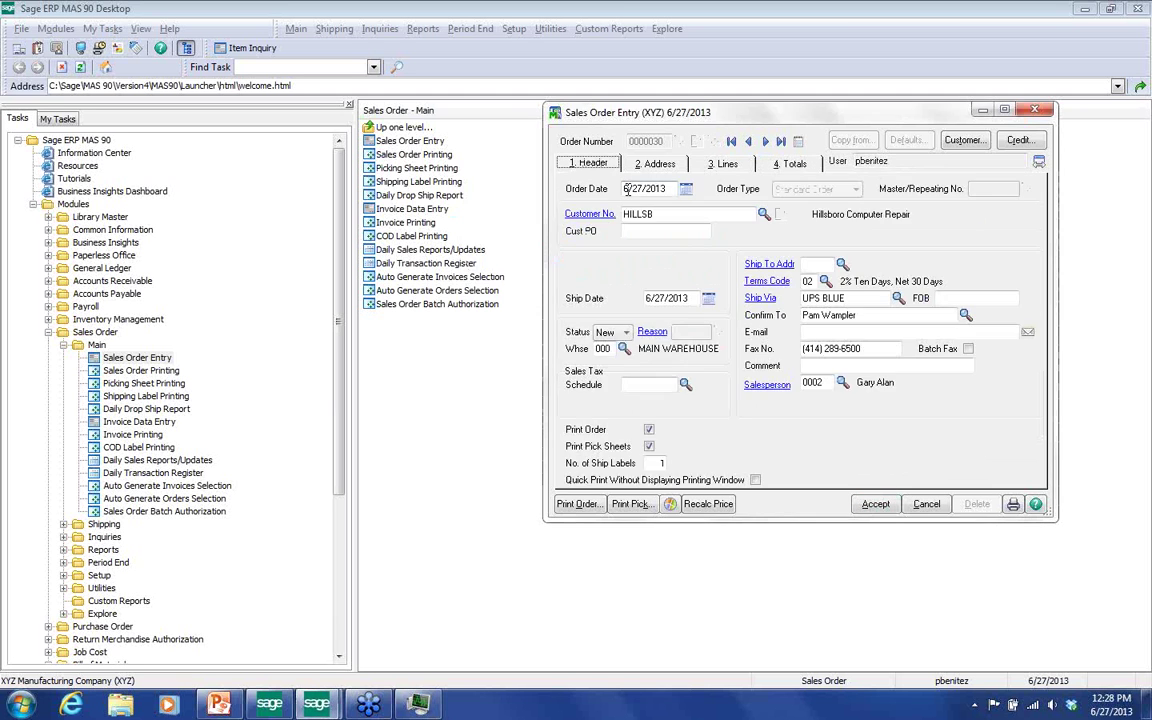
click(693, 458)
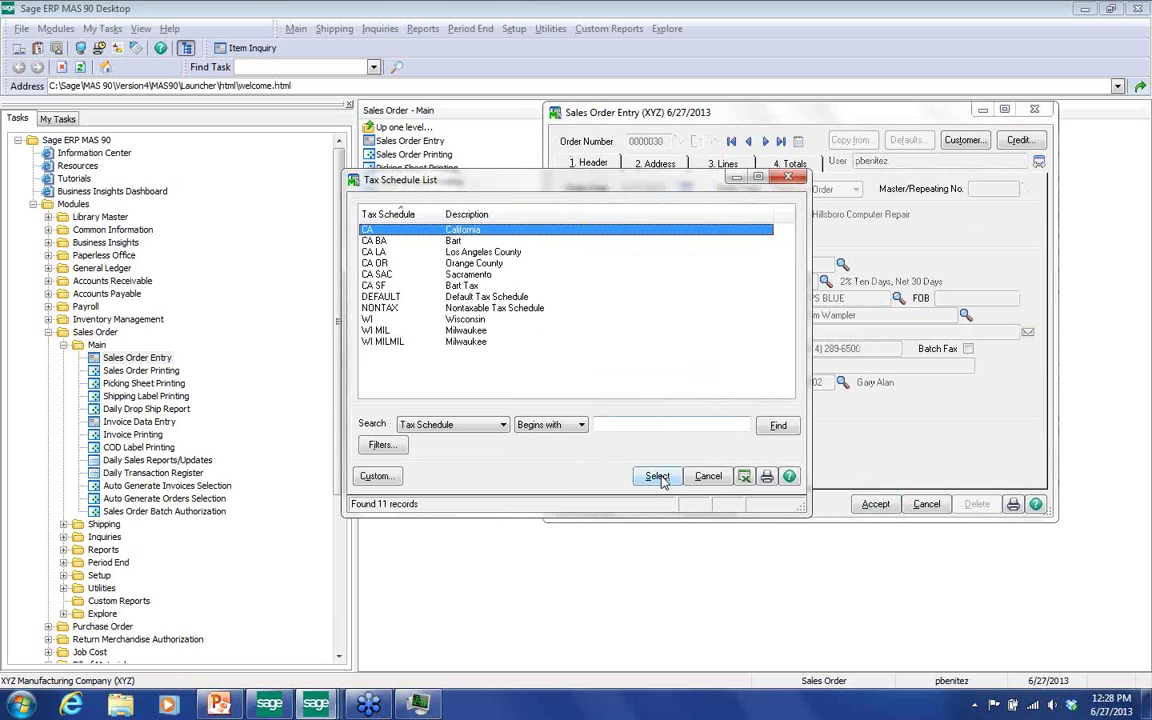
click(660, 477)
click(794, 163)
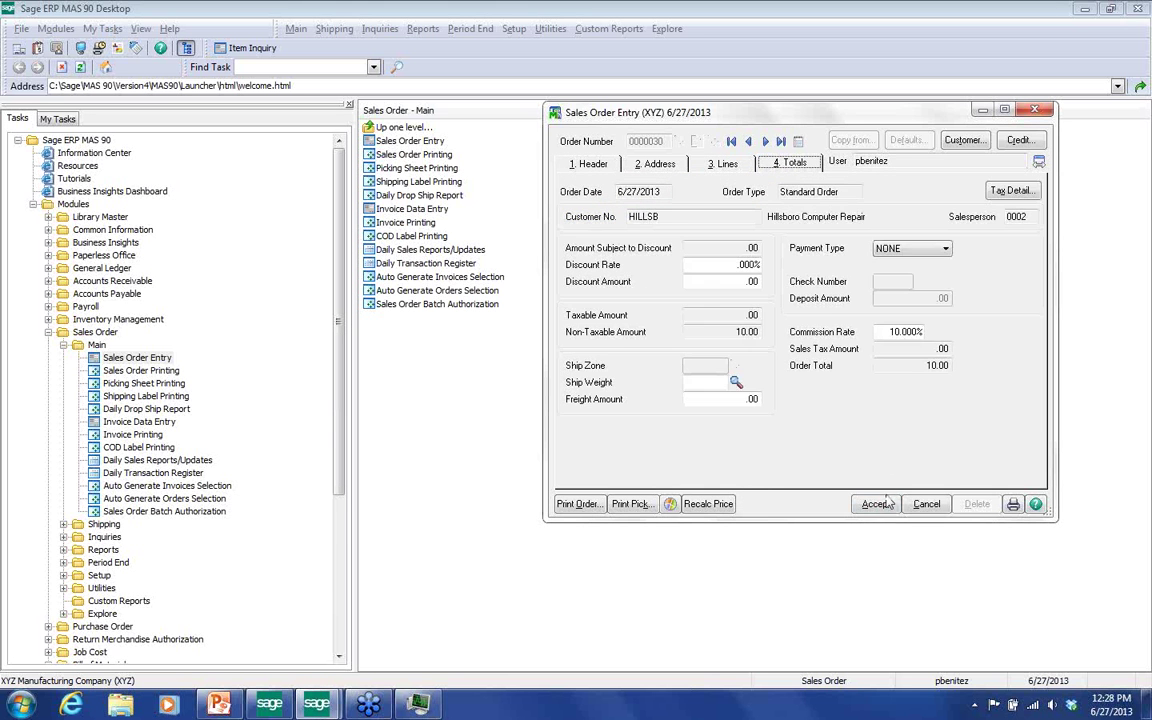
click(876, 504)
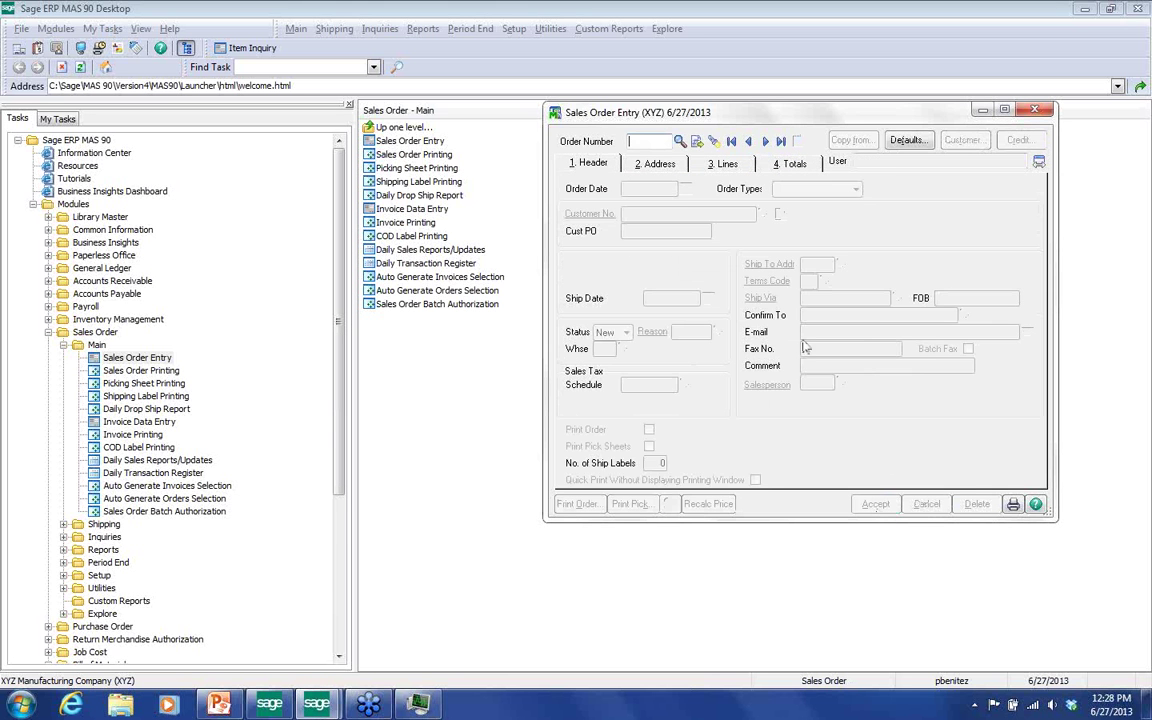
Start a second sales order with the next order number for customer Hillsboro Computer Repair
click(695, 141)
click(689, 212)
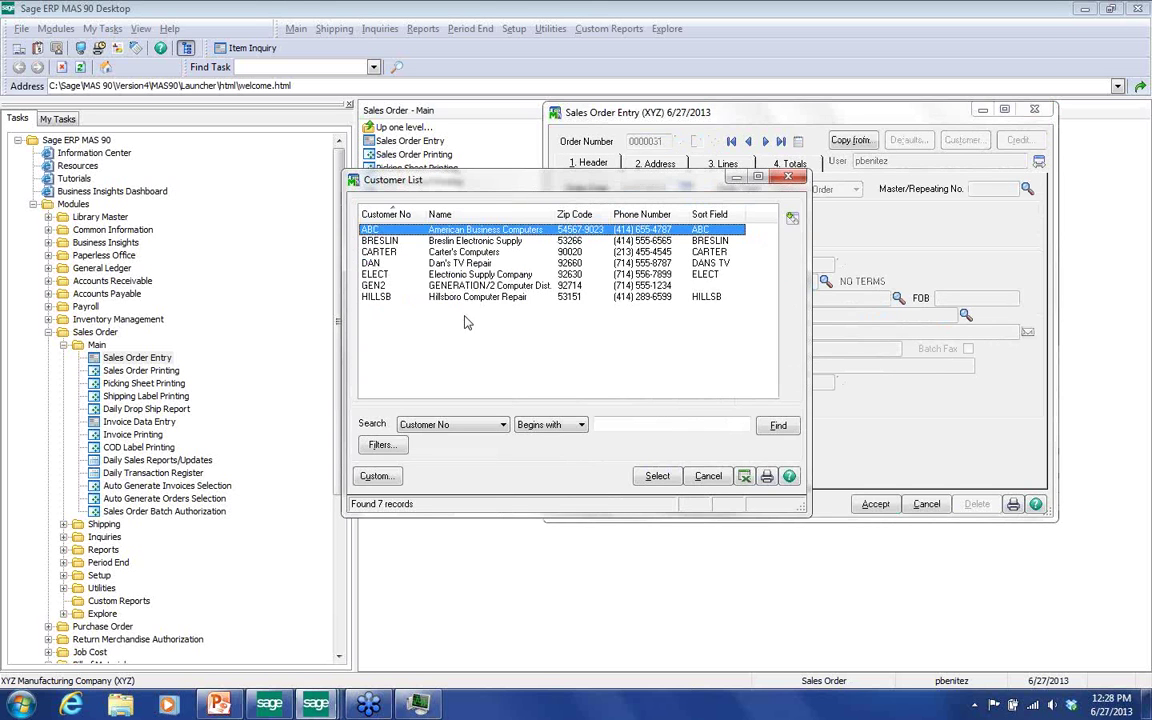
click(420, 296)
click(657, 476)
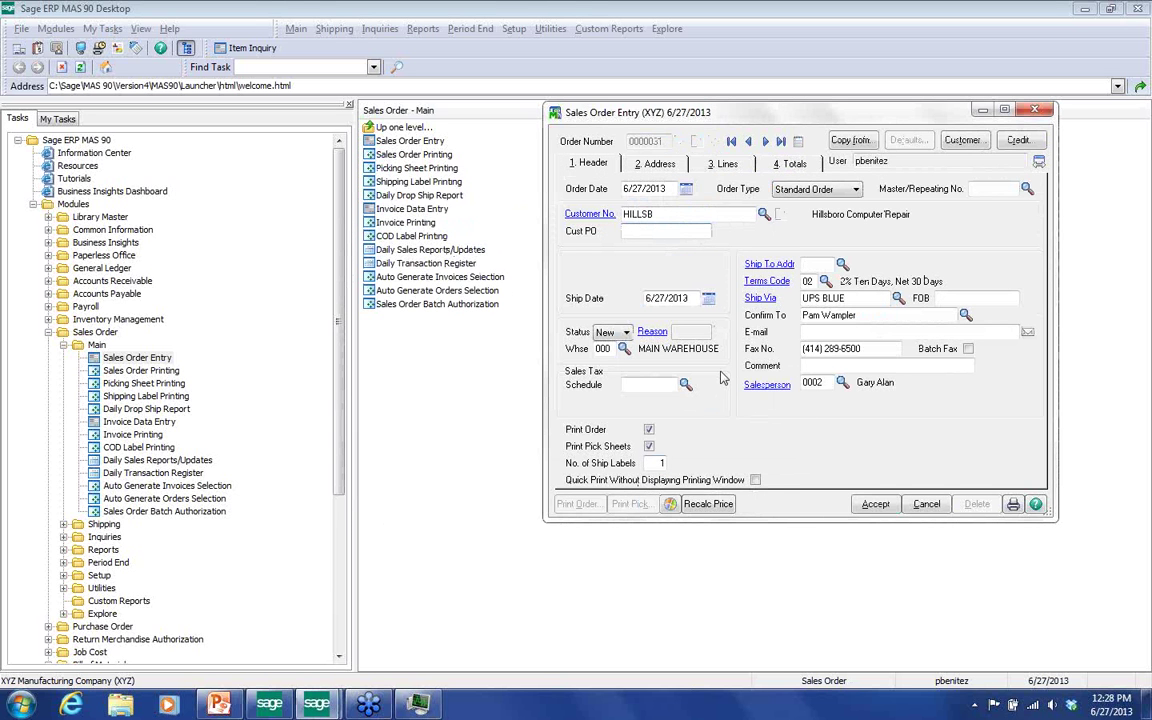
Add item TRANS-14213 as the order's first line with an ordered quantity of 40
click(678, 168)
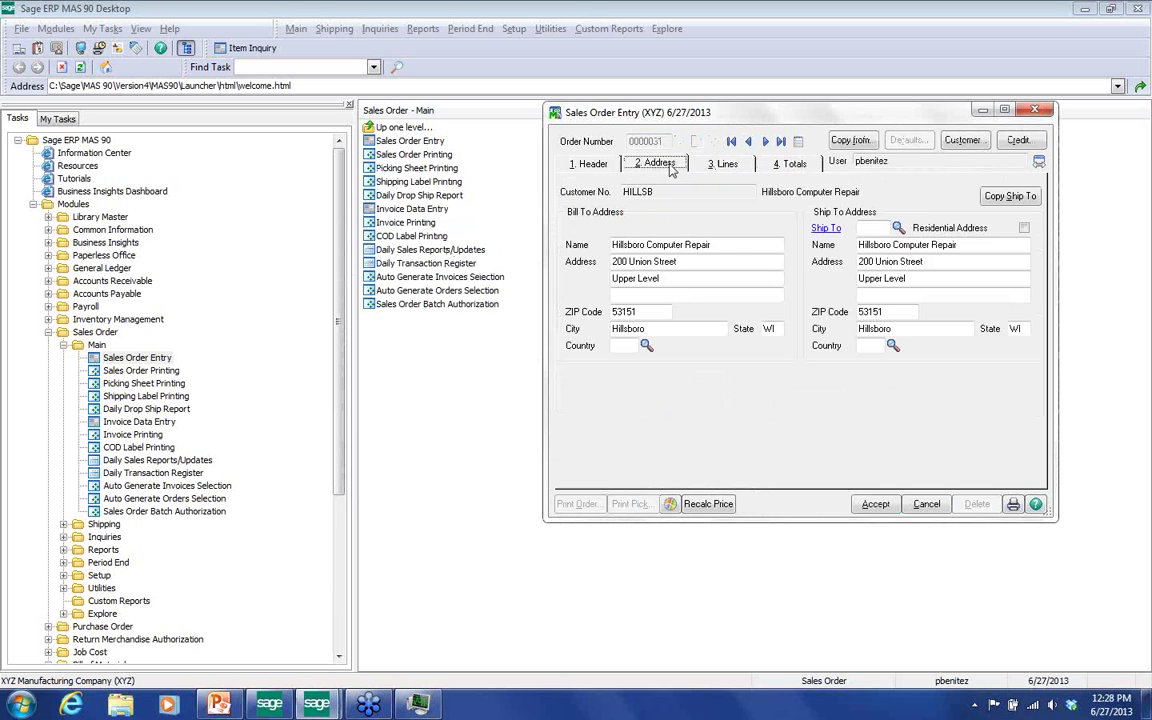
click(728, 164)
click(680, 241)
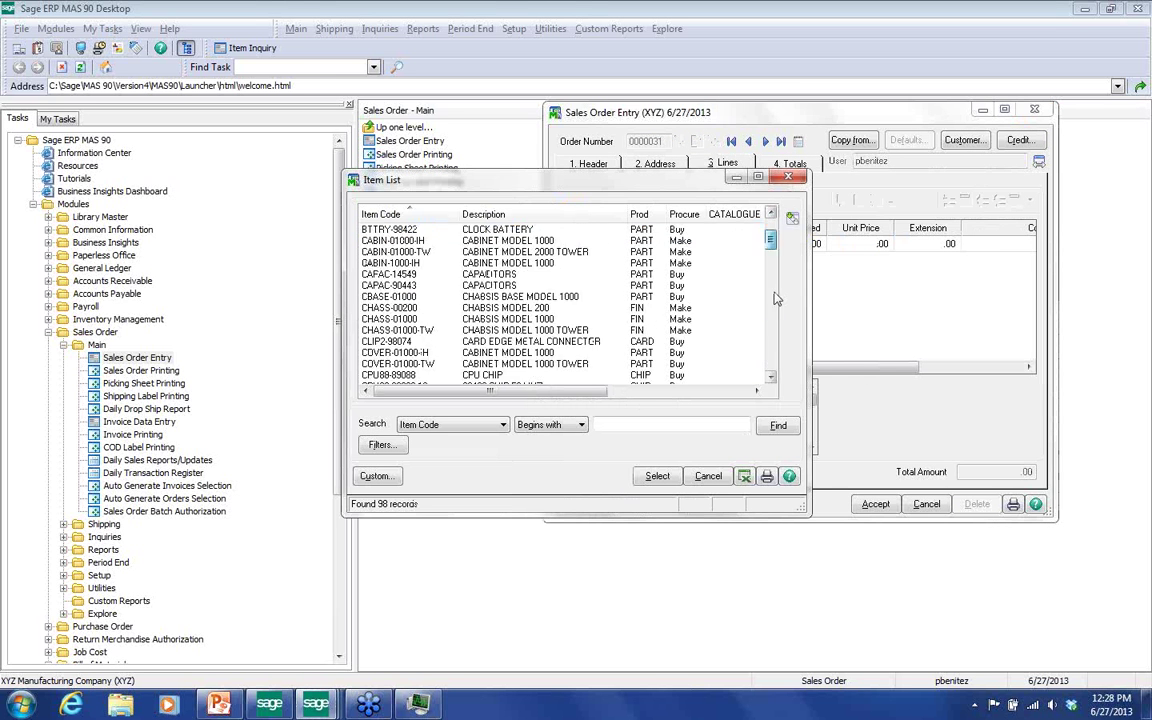
scroll(775, 298, down, 20)
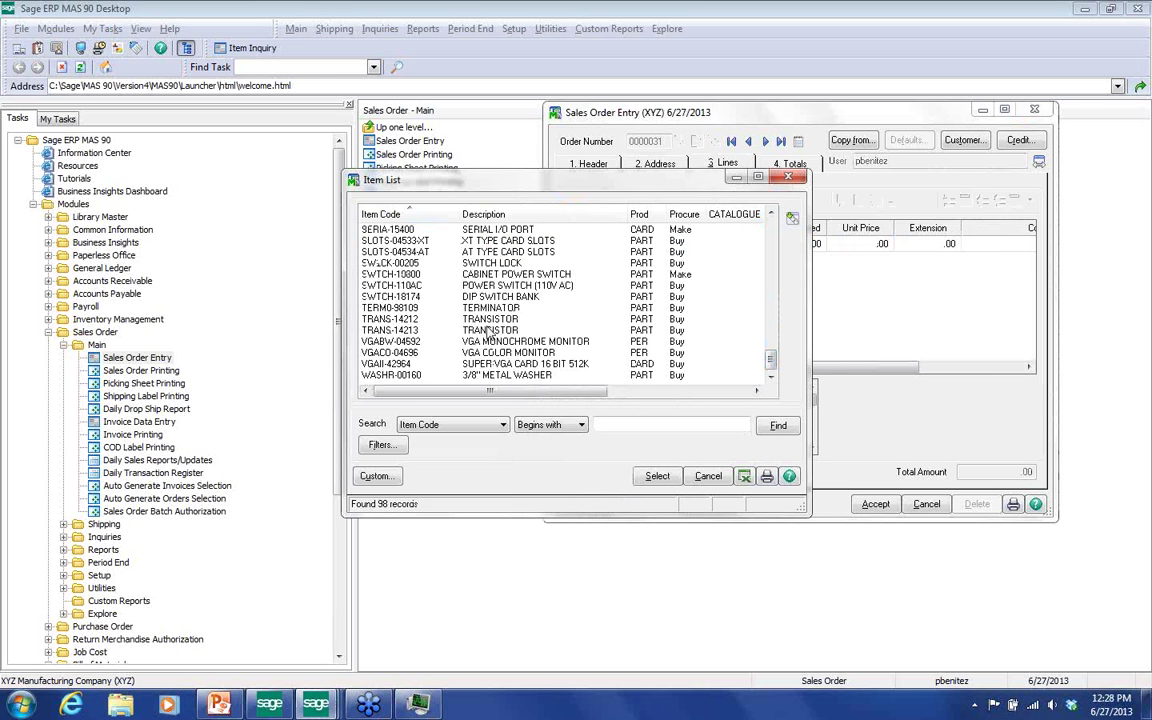
click(489, 330)
click(656, 478)
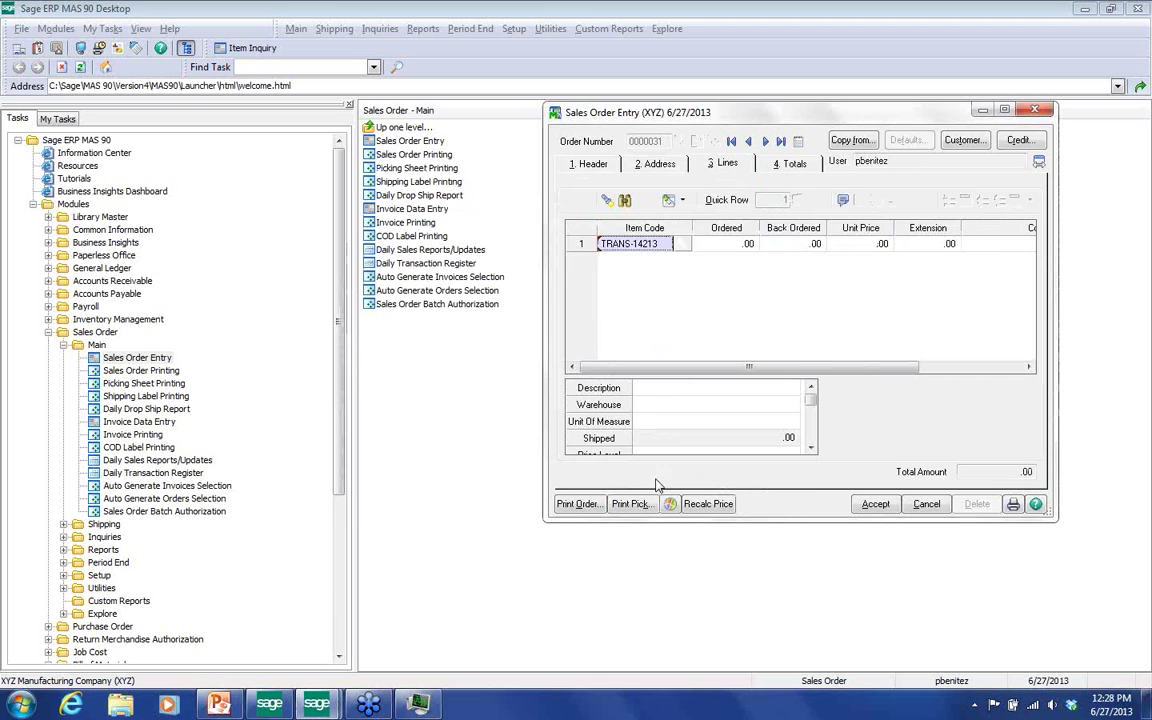
key(Tab)
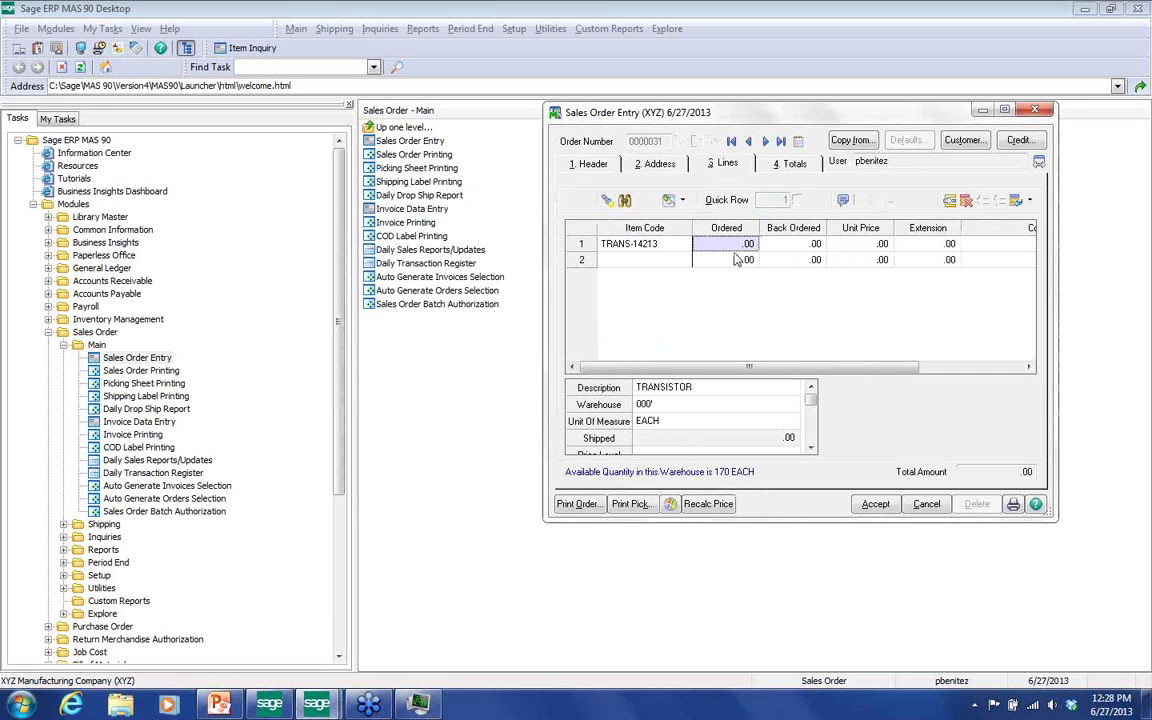
text(40)
key(Tab)
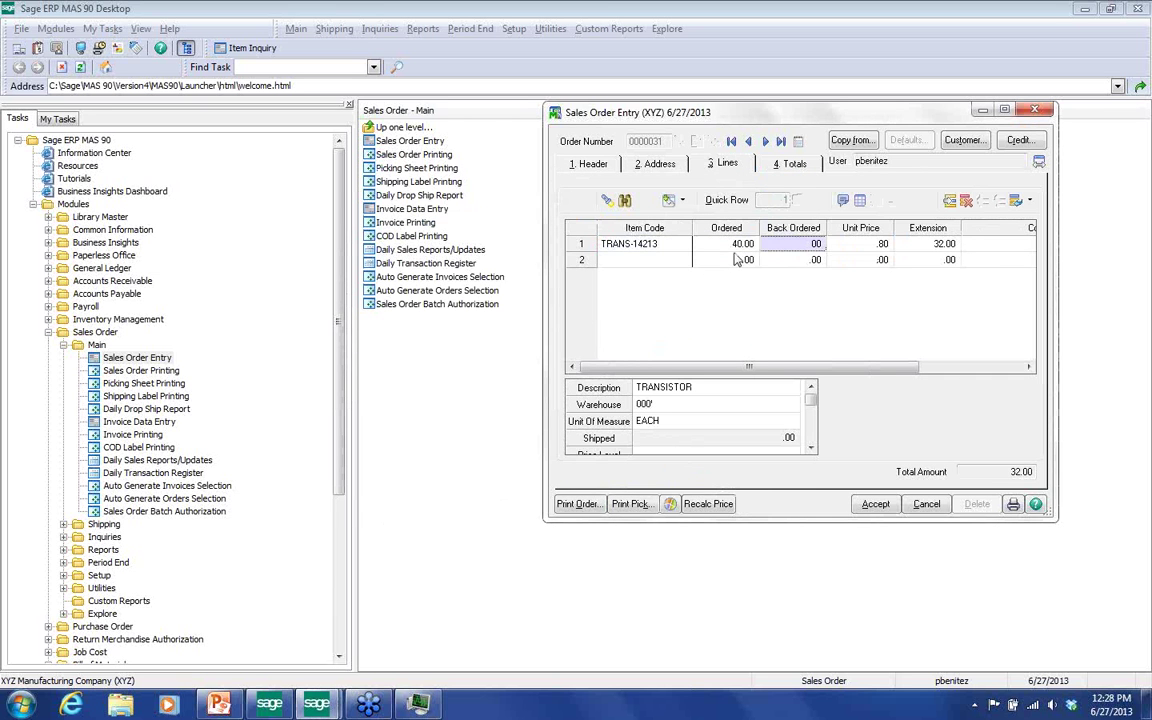
key(Tab)
Open the bin distribution for the TRANS-14213 line and allocate 10 from bin 1000BIN and 10 from bin 100A
click(640, 244)
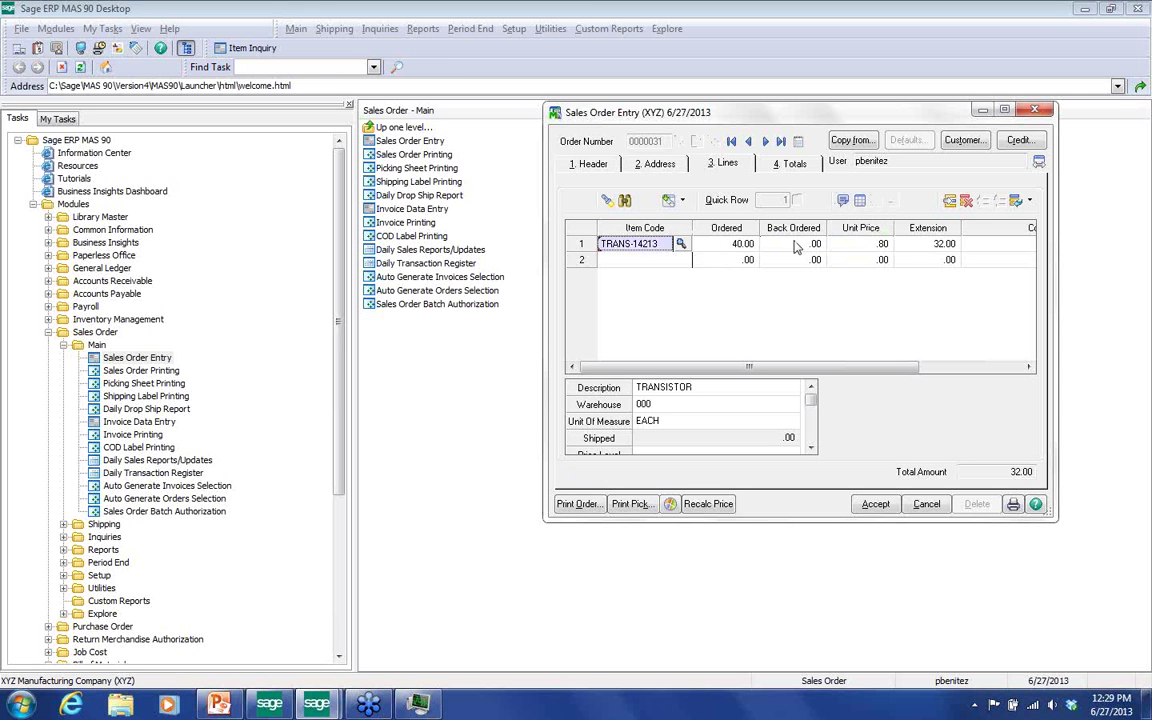
click(860, 201)
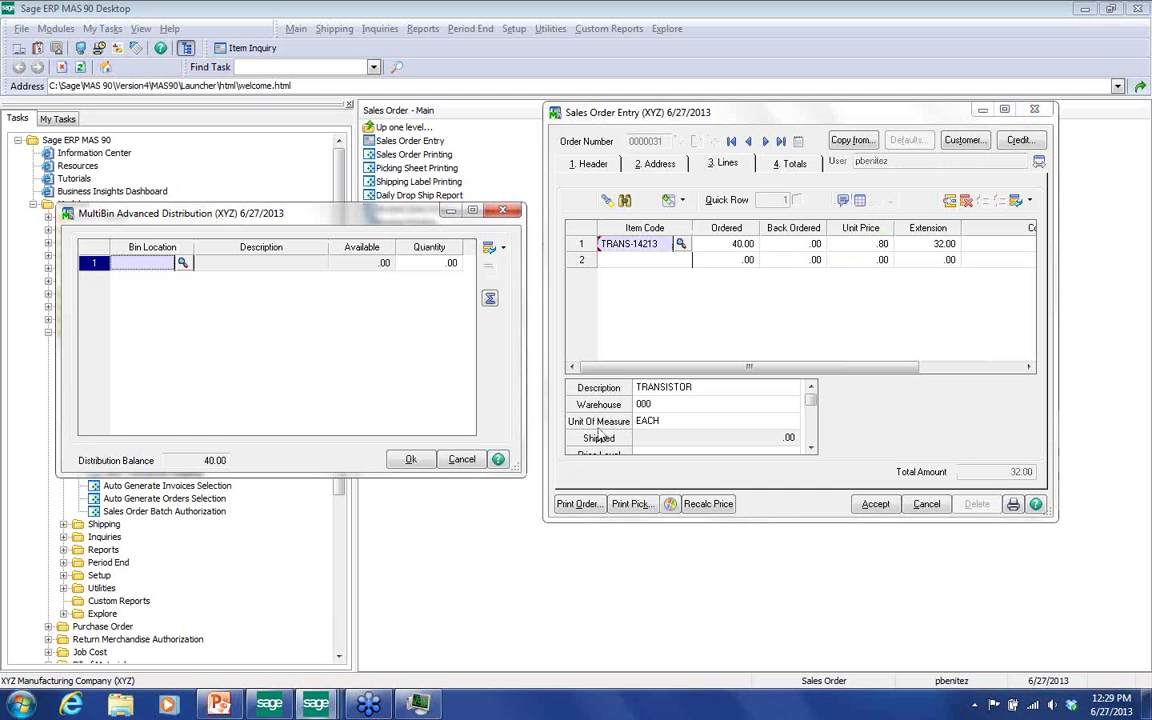
click(182, 263)
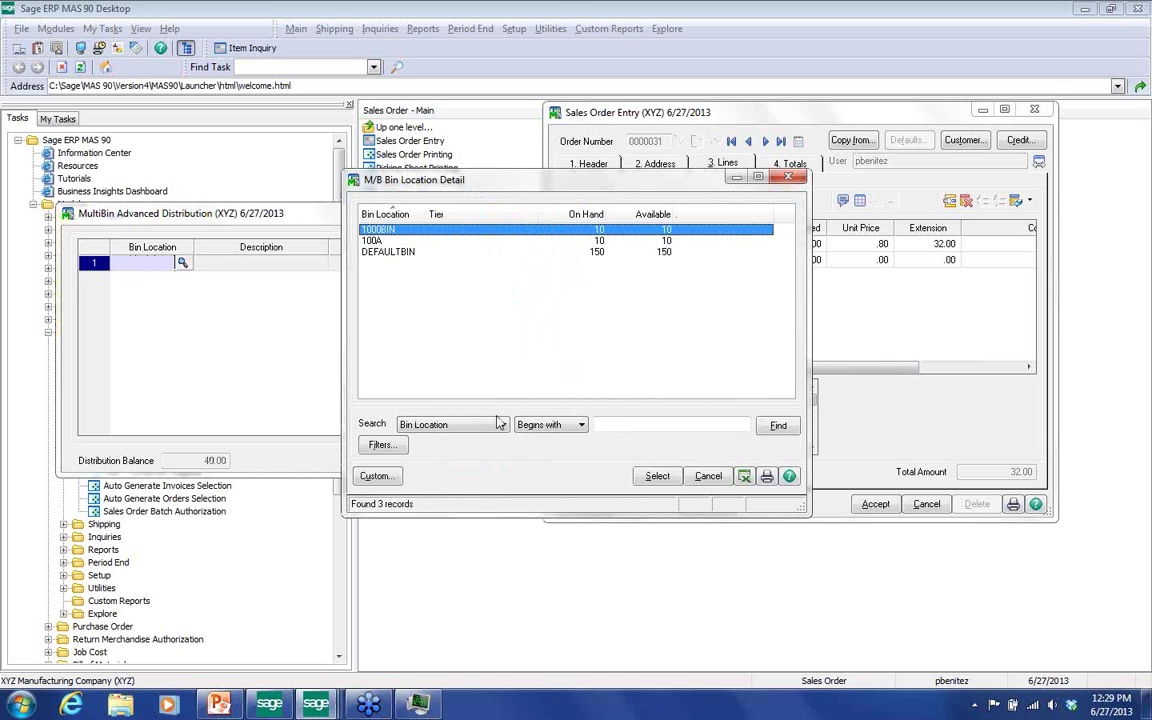
click(657, 476)
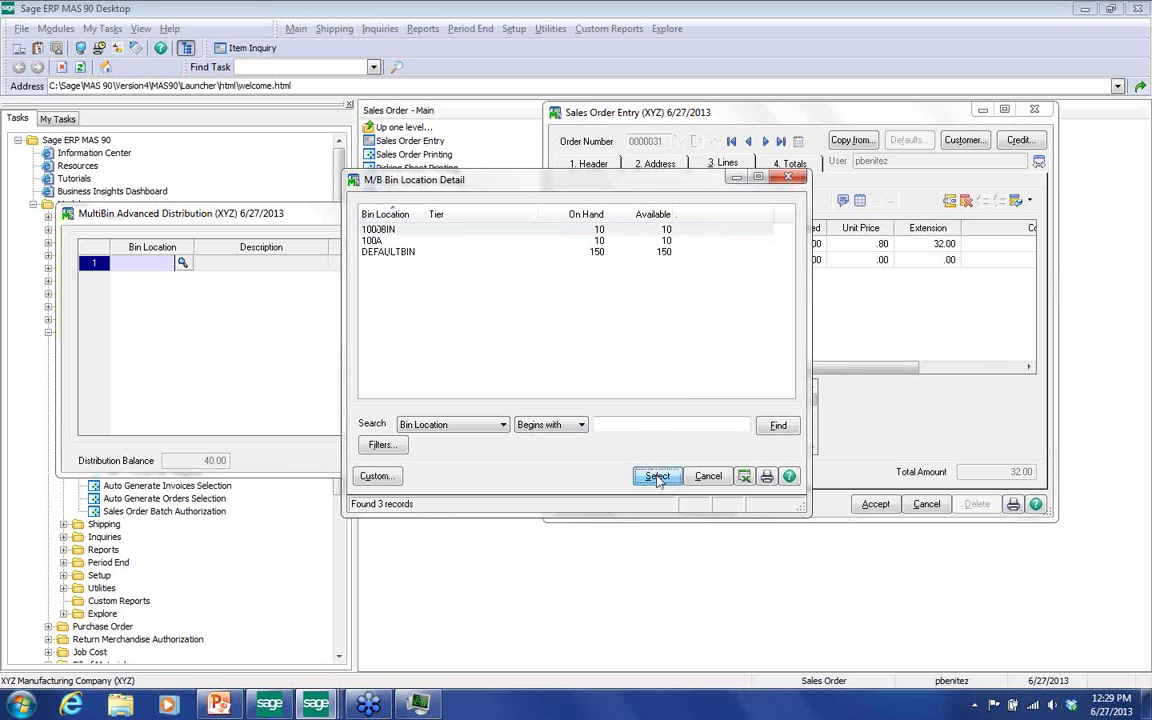
click(165, 280)
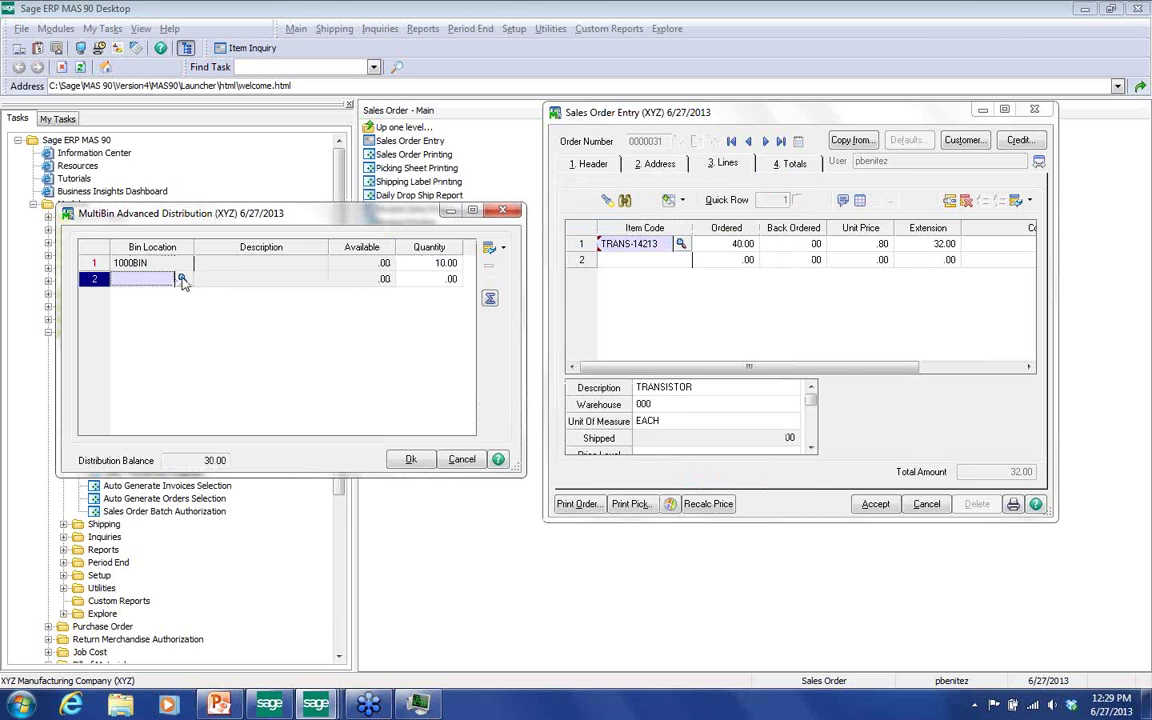
click(182, 278)
click(369, 241)
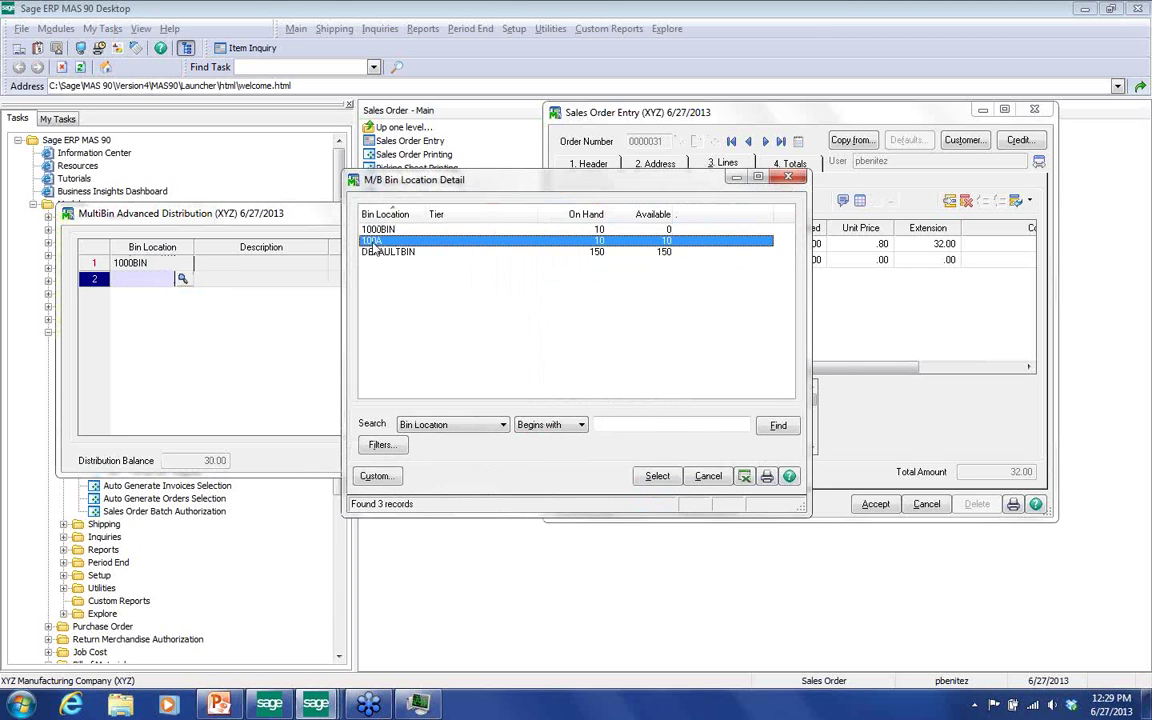
click(647, 479)
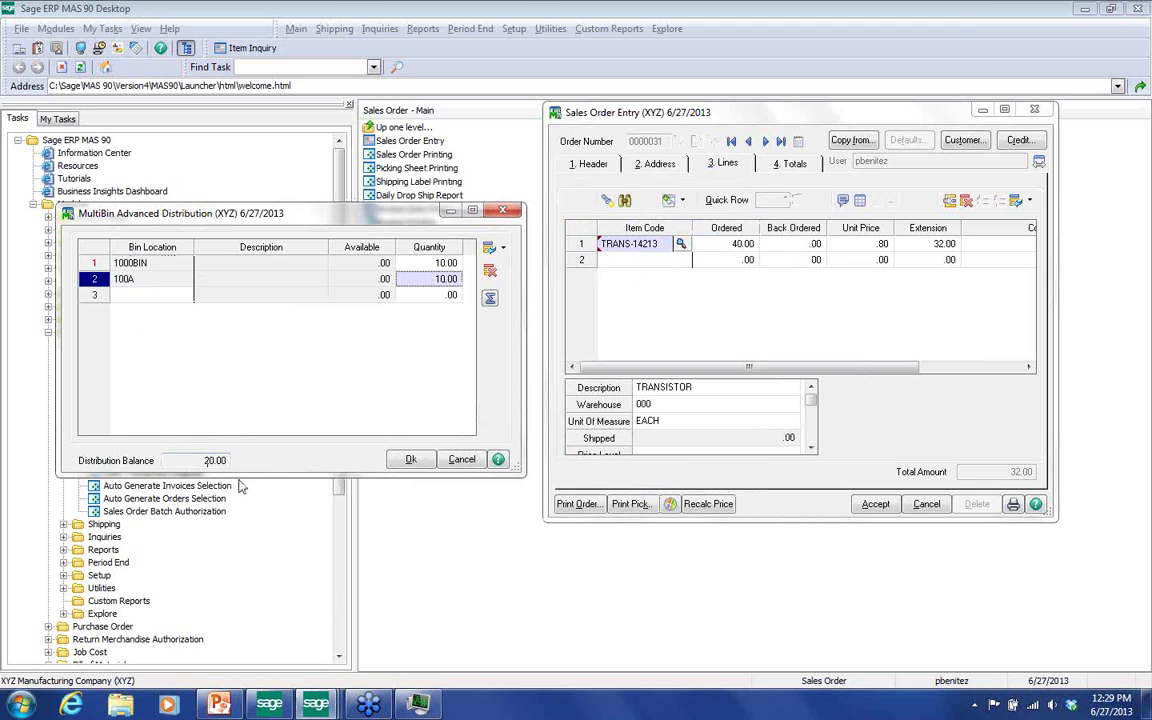
Allocate the remaining 20 of the TRANS-14213 line from DEFAULTBIN and confirm the distribution
click(160, 295)
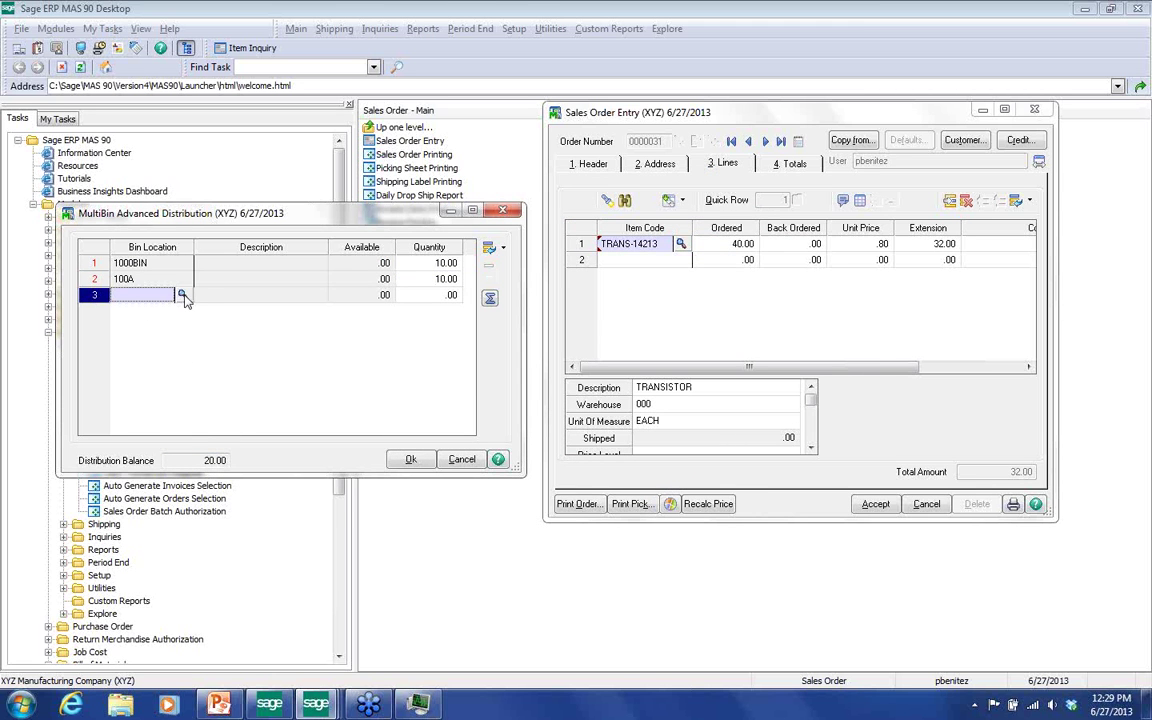
click(181, 295)
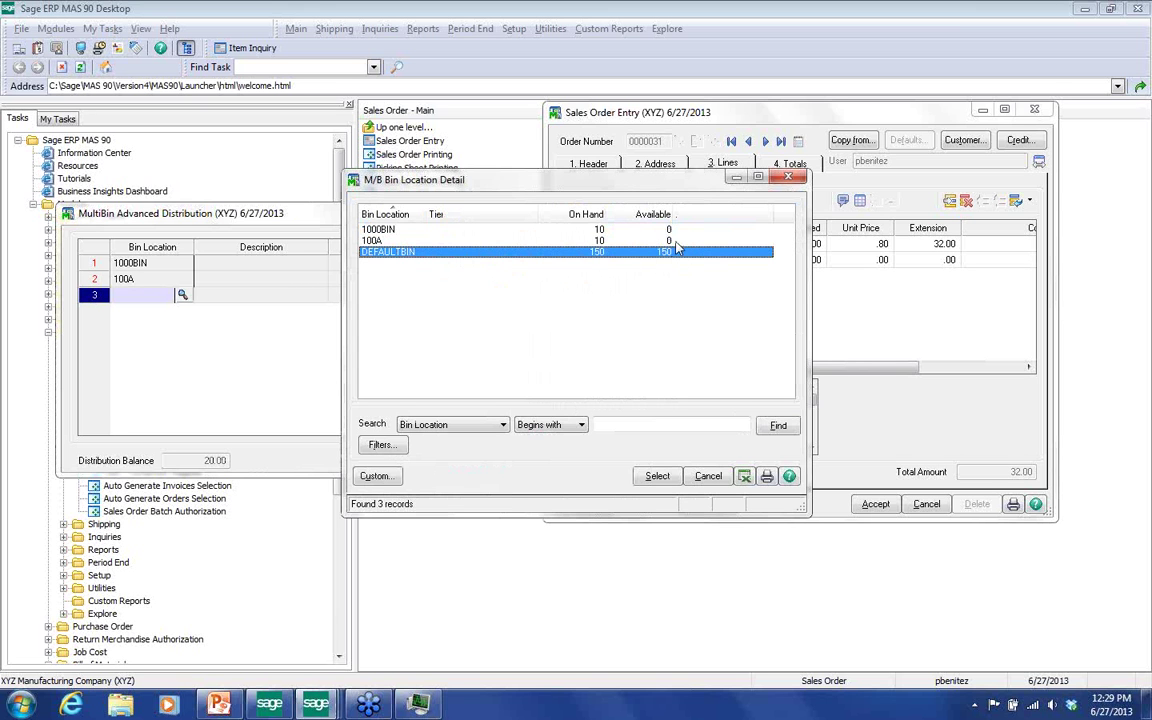
click(657, 476)
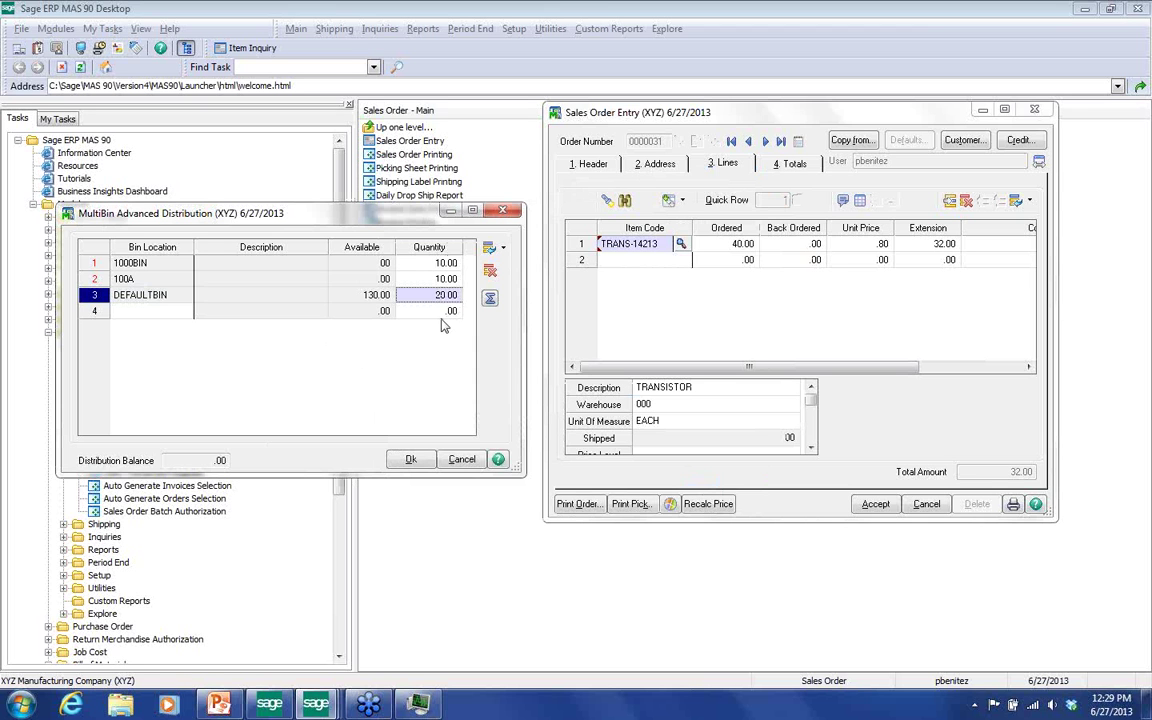
click(409, 461)
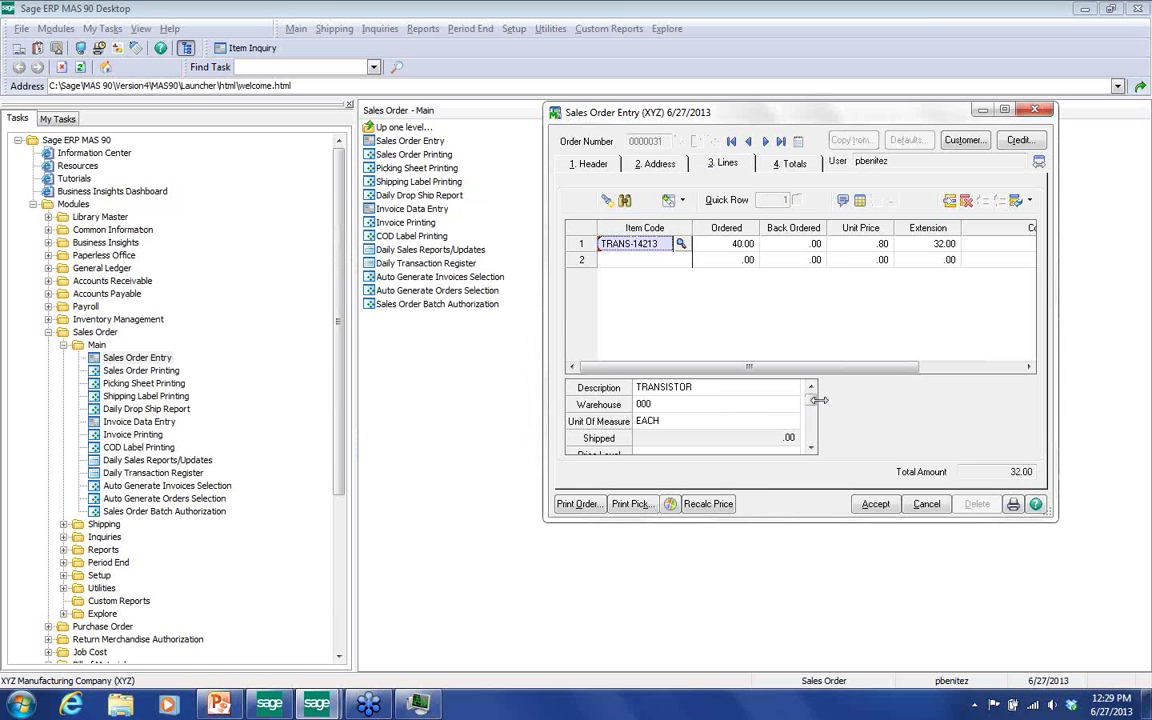
click(1015, 505)
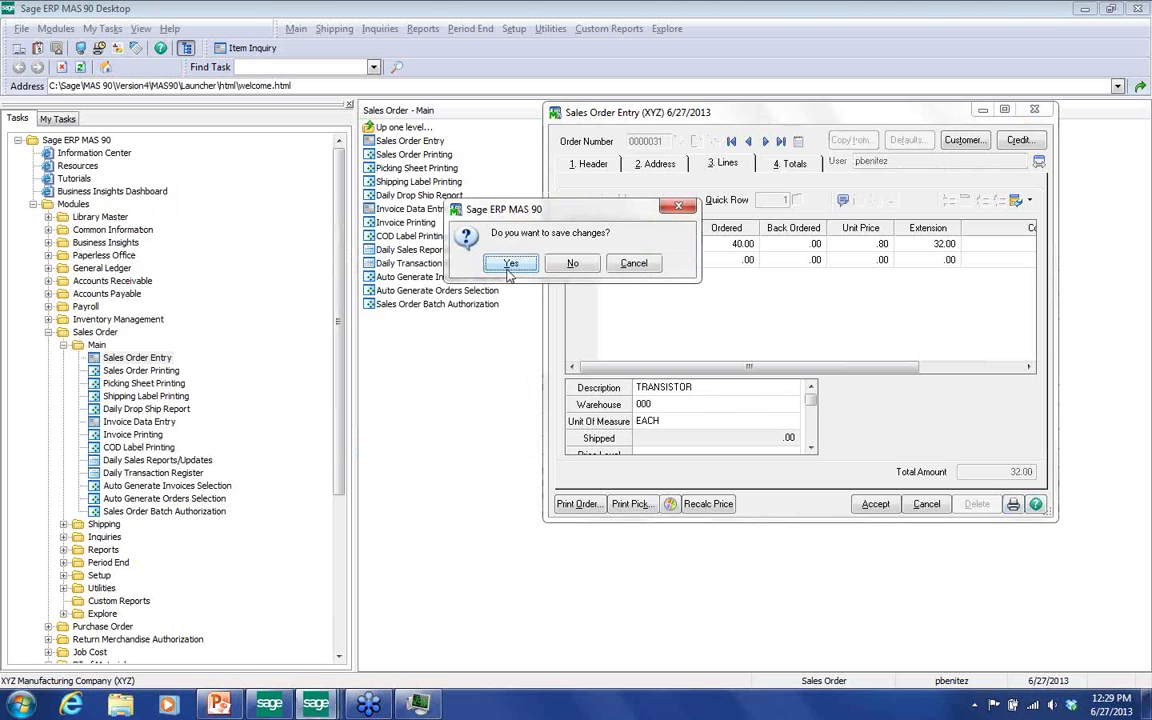
click(510, 265)
click(577, 263)
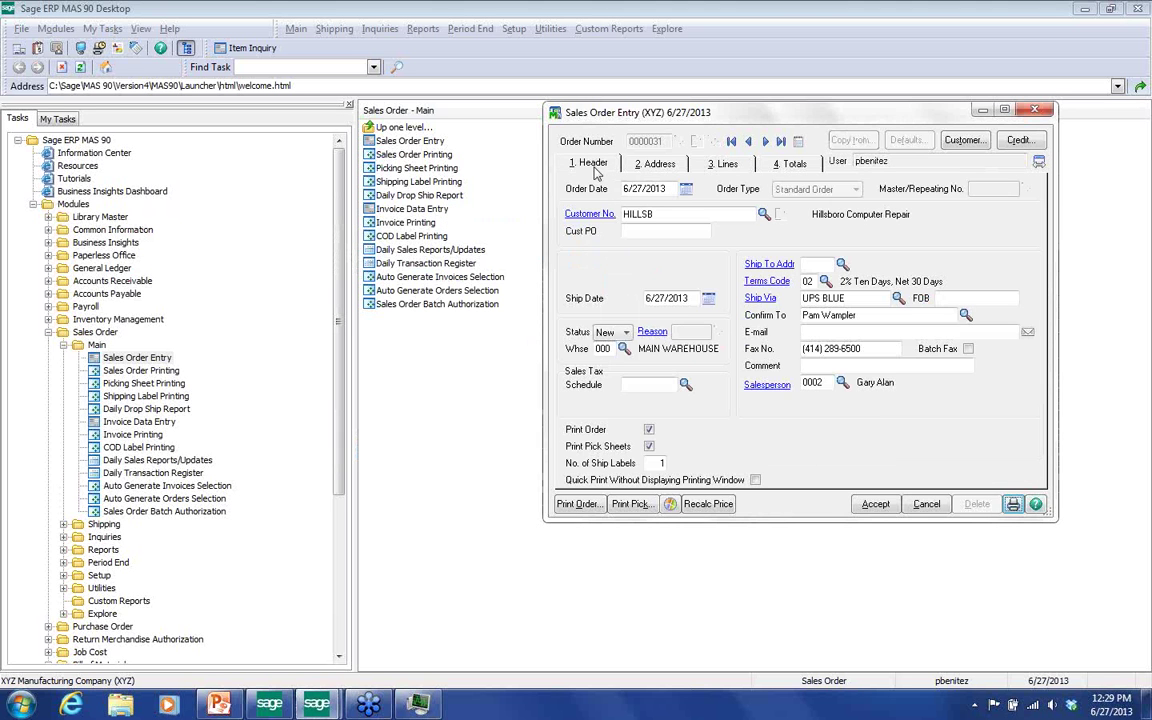
Set the second order's sales tax schedule to CA (California), view its totals, accept it and close Sales Order Entry
click(686, 386)
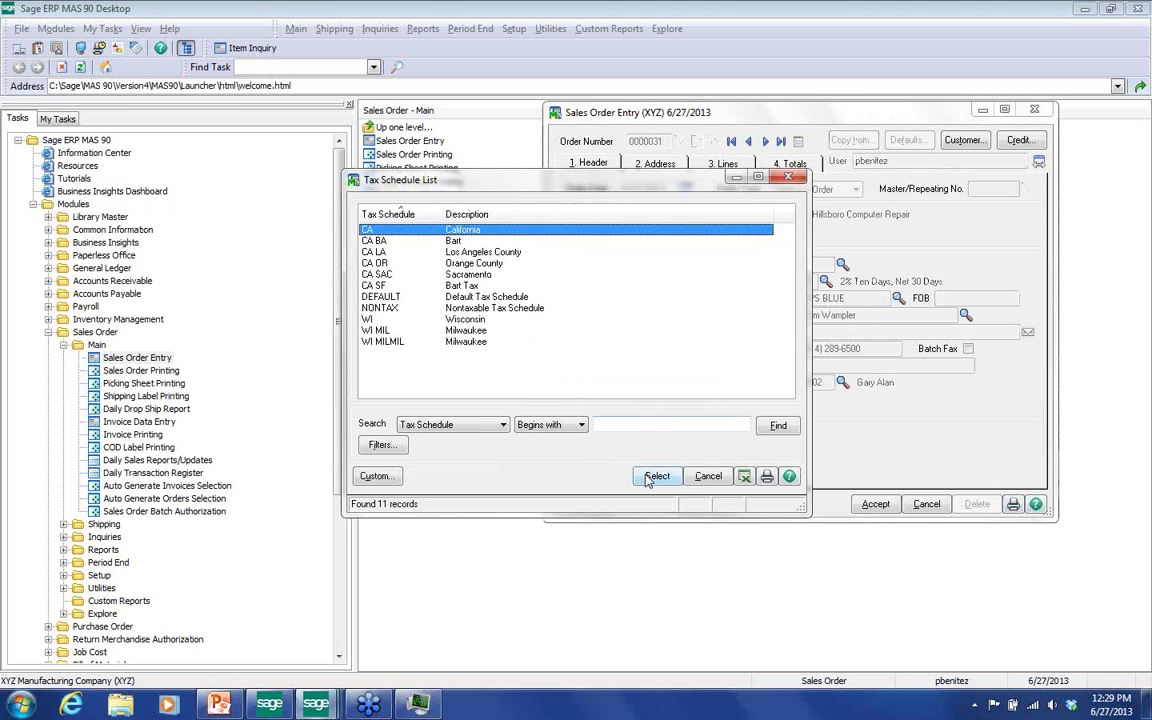
click(660, 549)
key(alt+4)
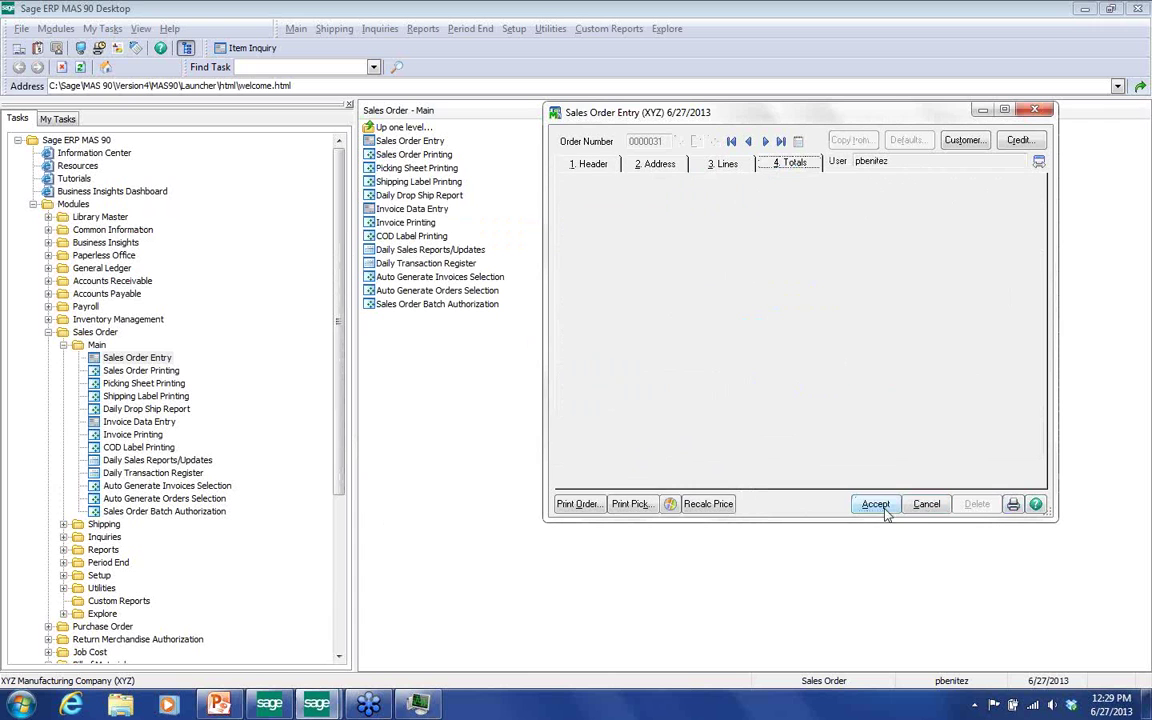
click(874, 505)
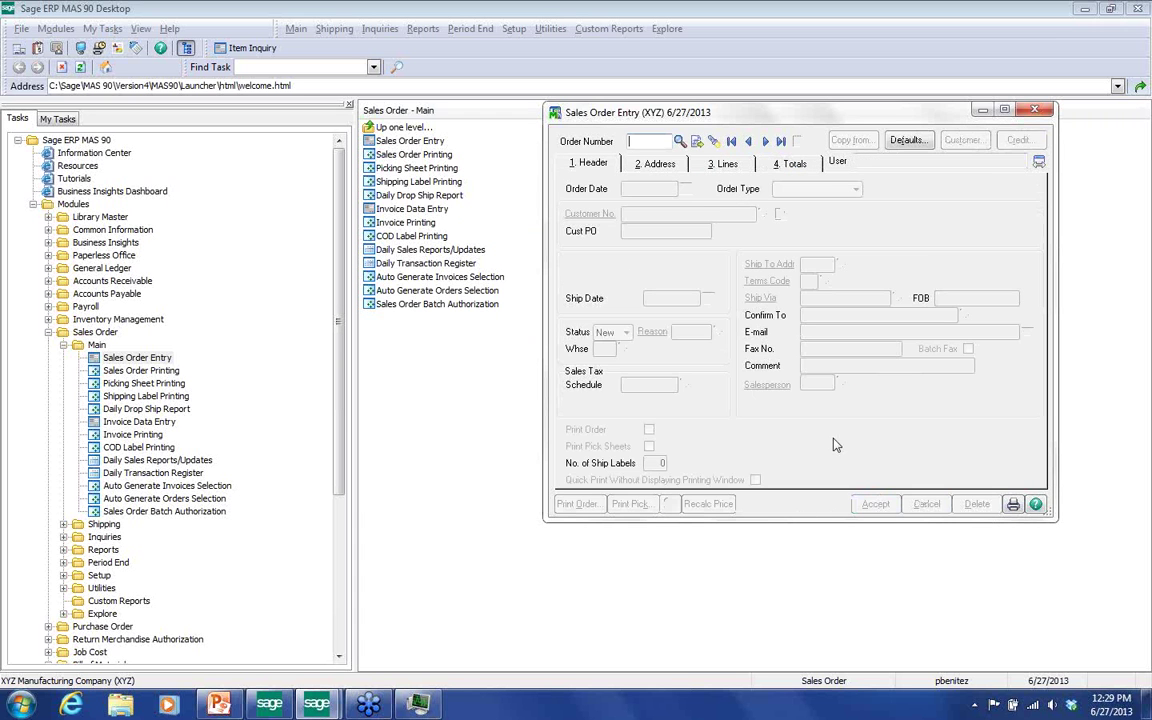
click(1042, 111)
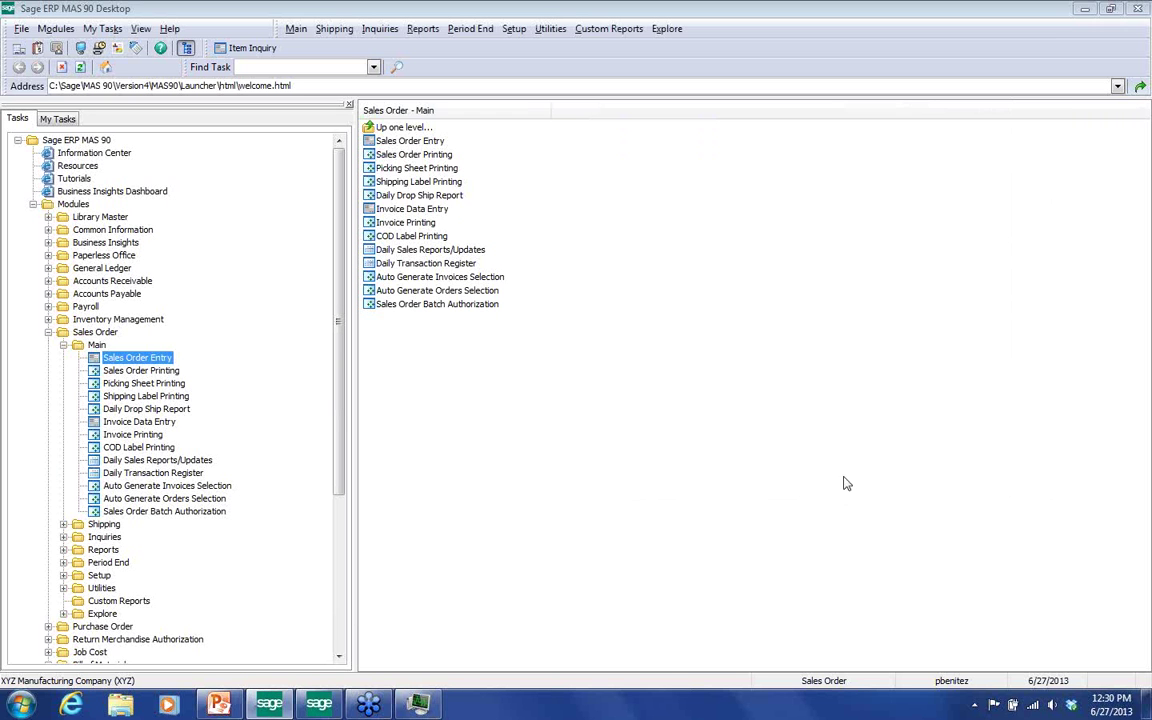
Bring up item TRANS-14213 in Item Inquiry and review its on-hand, sales order, committed and available quantities in warehouse 000
click(319, 704)
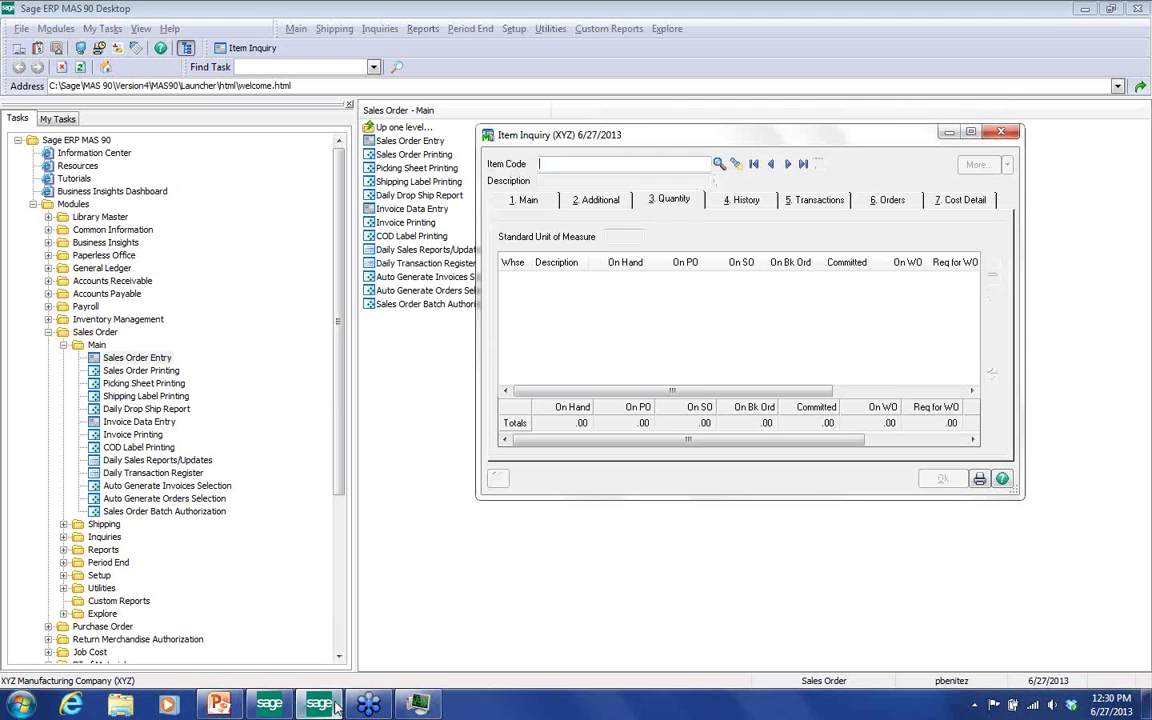
click(786, 164)
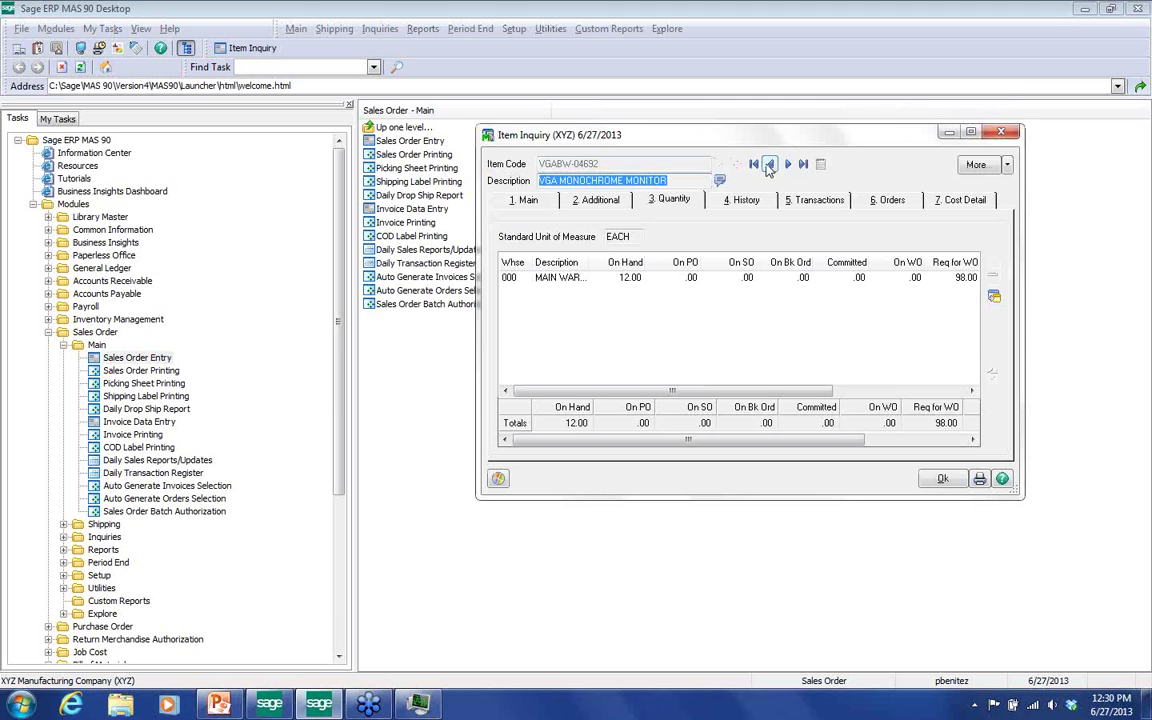
click(769, 164)
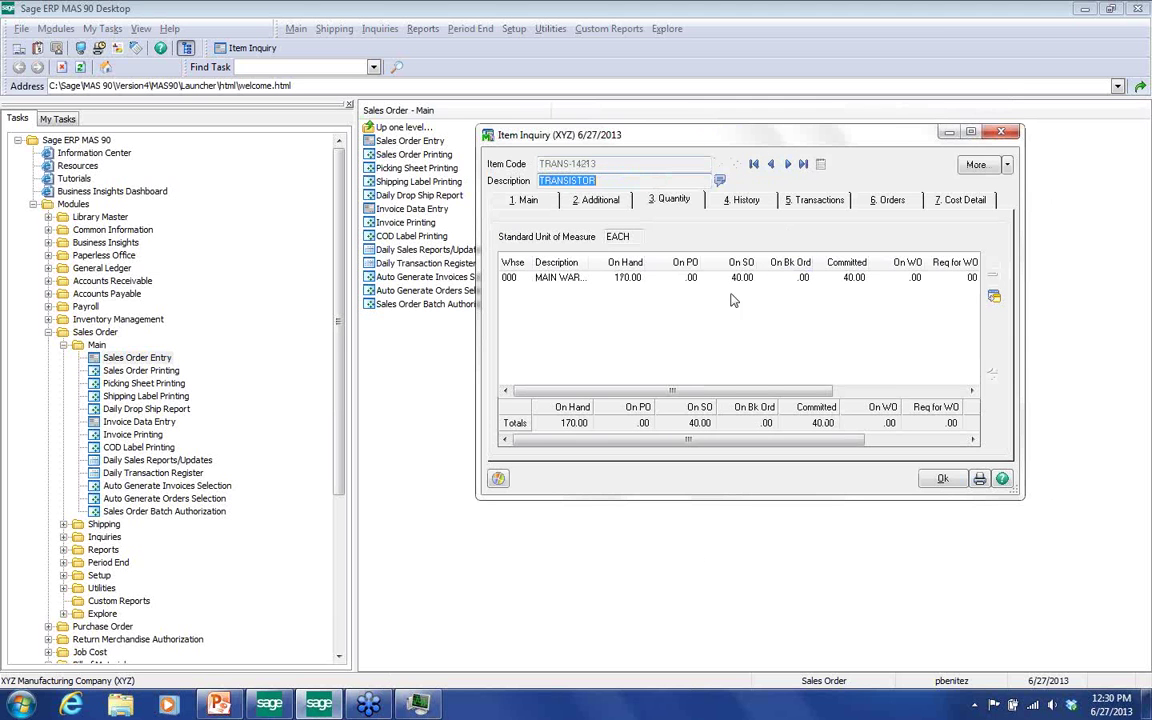
click(662, 280)
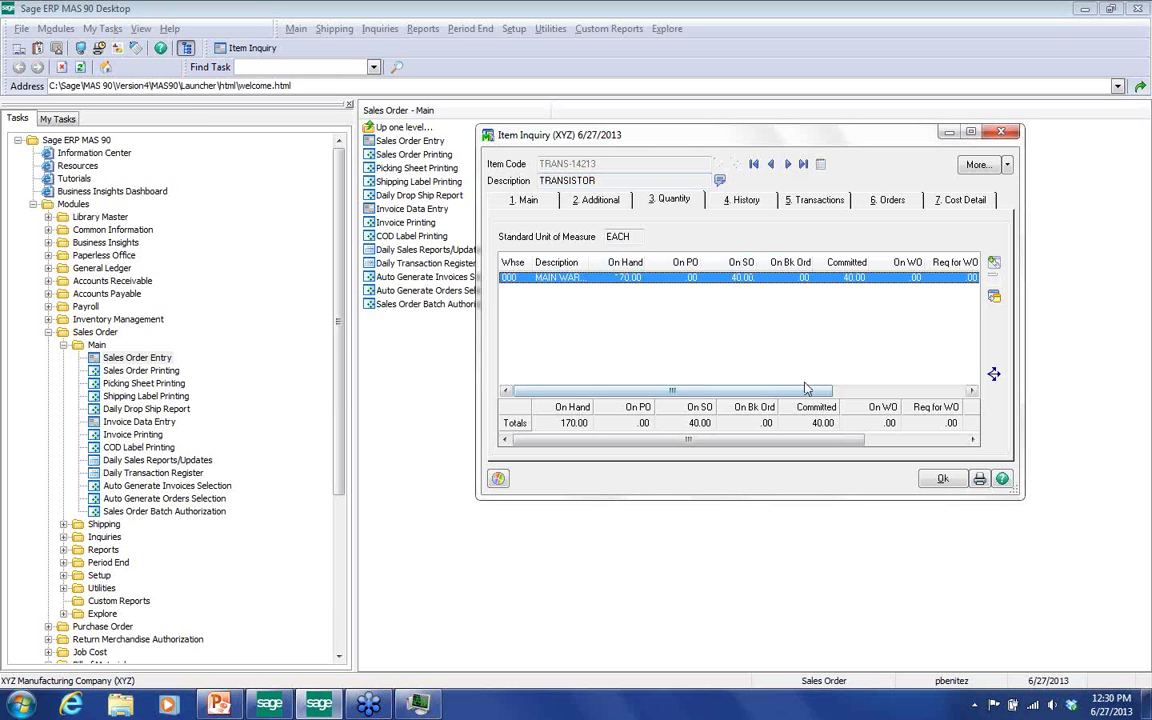
drag(774, 391, 914, 391)
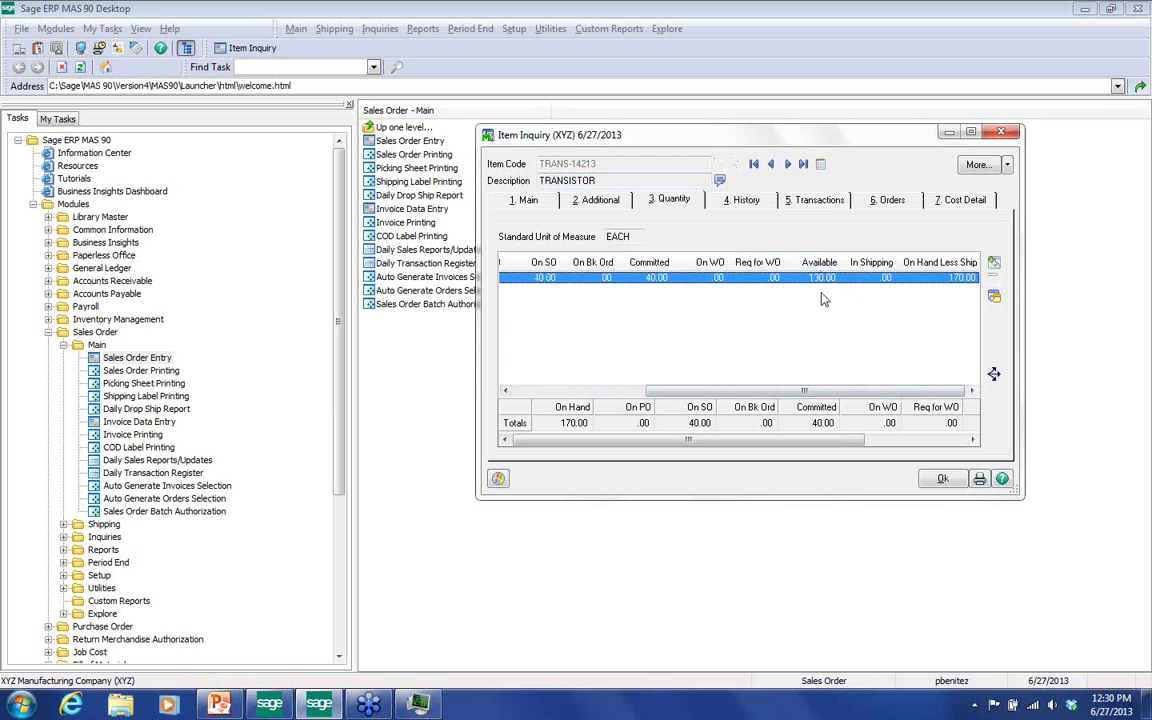
Examine TRANS-14213's on-hand and allocated quantities by bin and the sales order transactions behind them, and close the inquiry
click(993, 374)
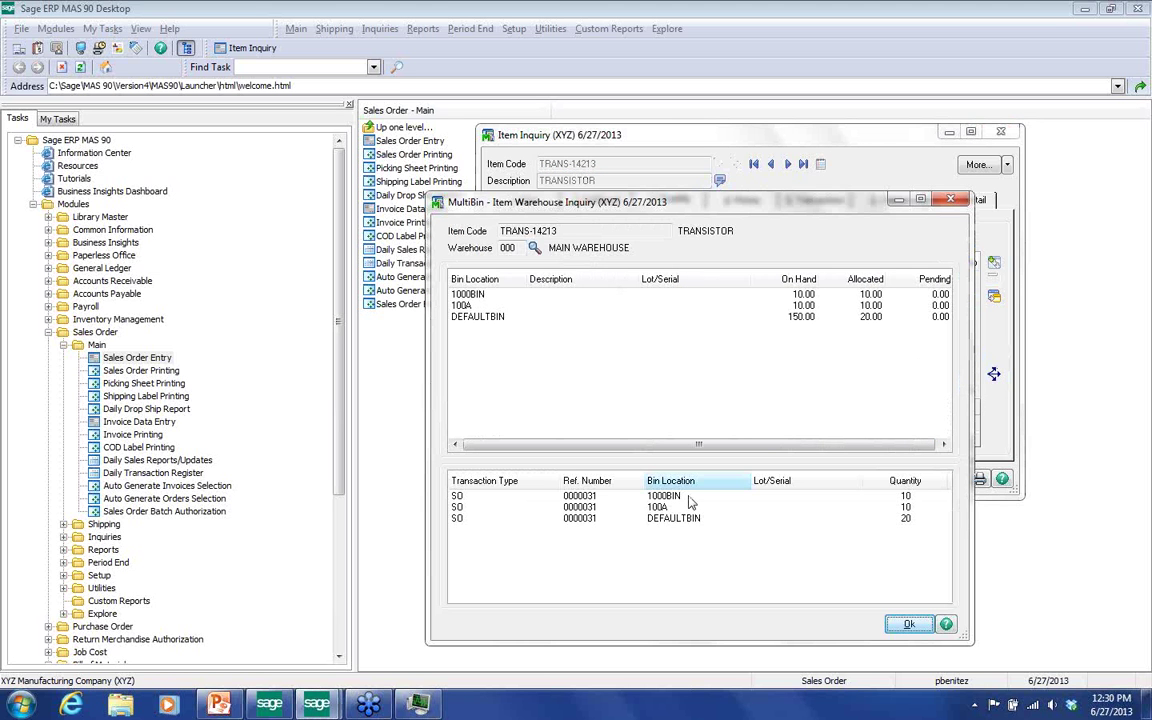
click(602, 506)
key(Up)
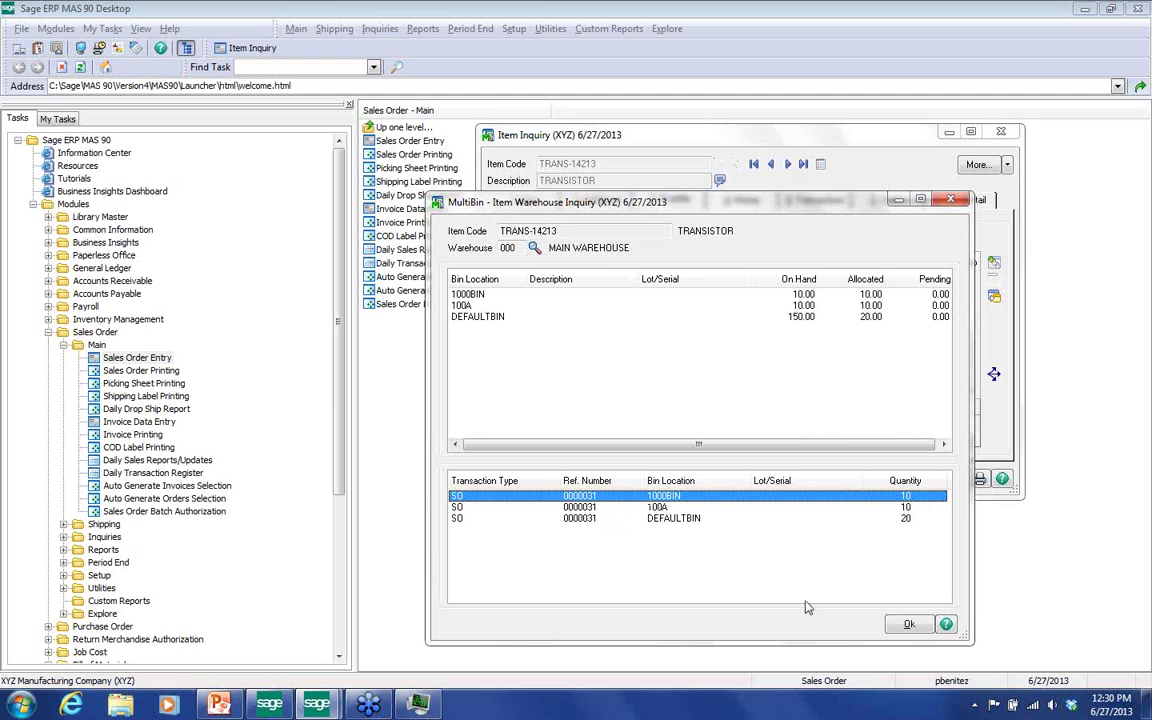
click(905, 624)
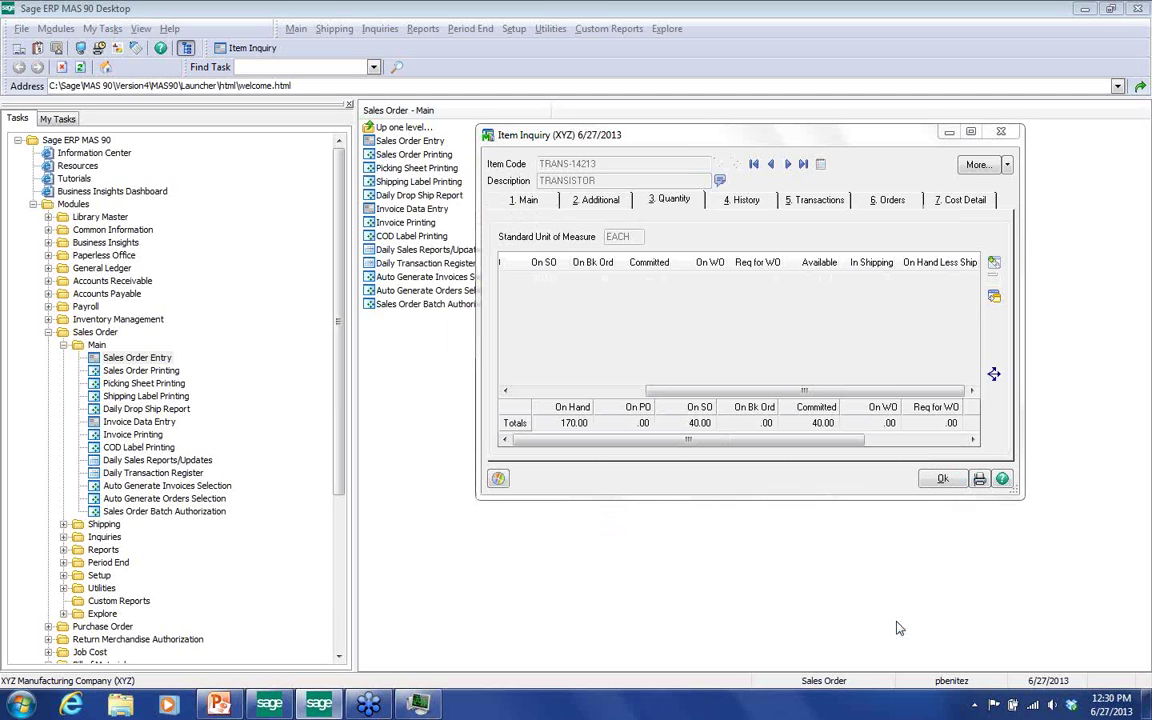
click(940, 478)
click(1000, 131)
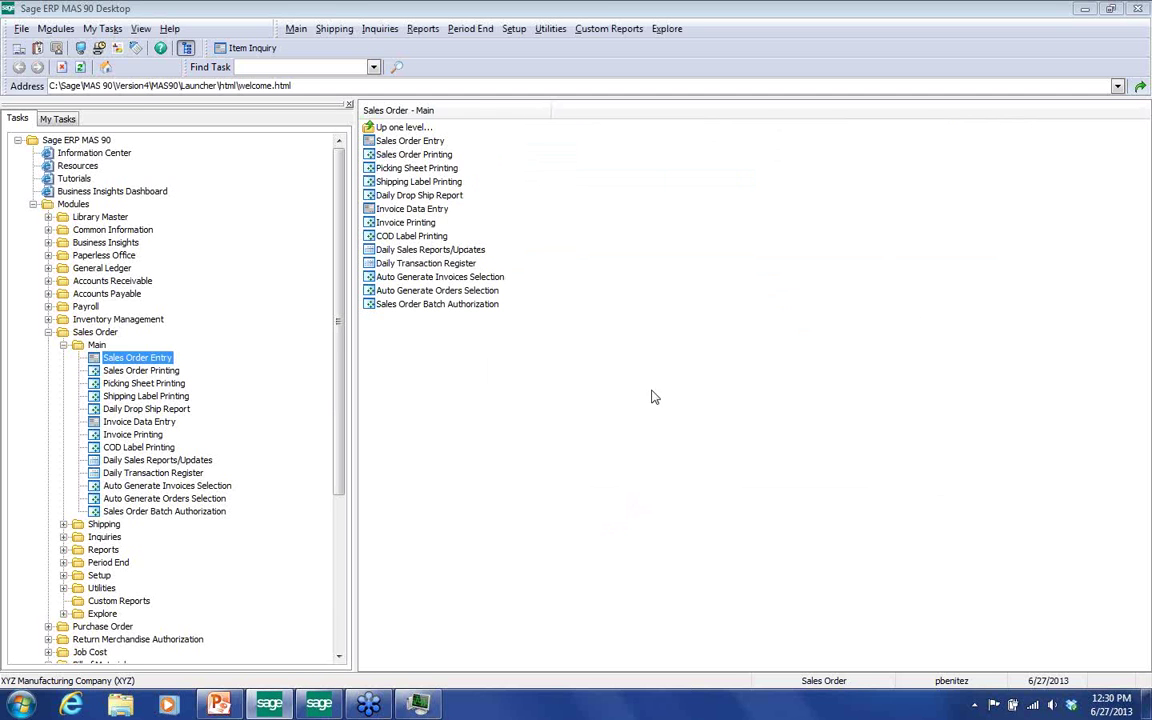
Start a new invoice in Invoice Data Entry for customer Hillsboro Computer Repair with the CA (California) sales tax schedule
click(146, 423)
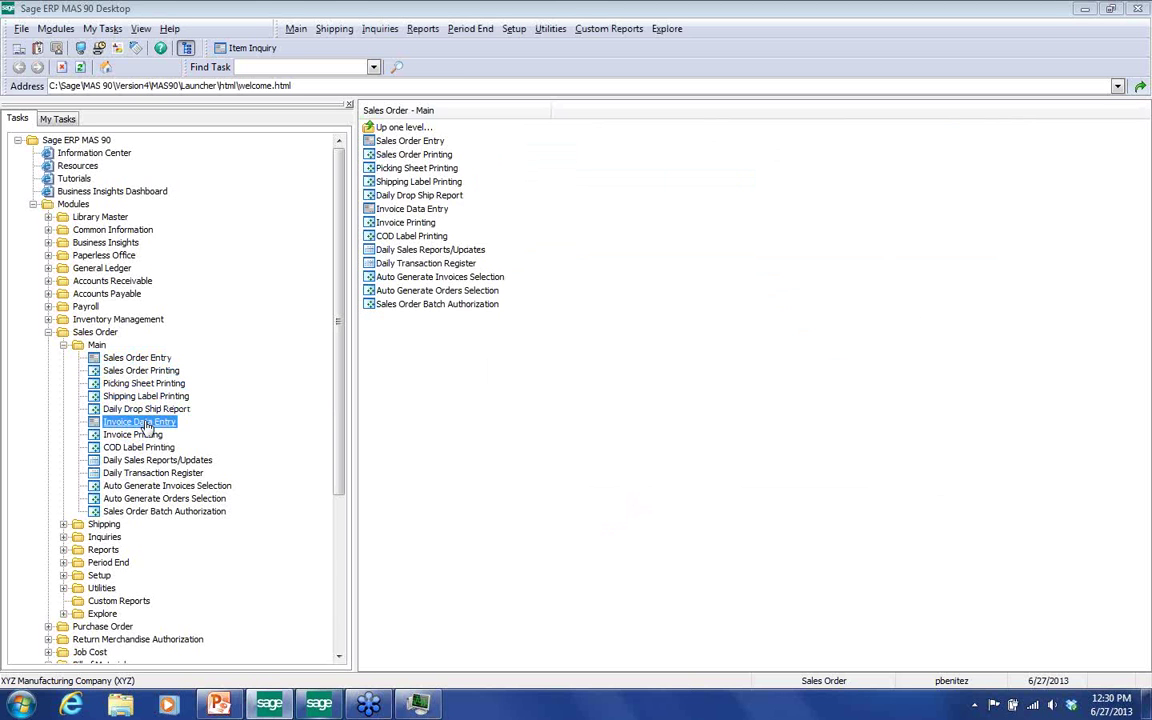
double_click(146, 423)
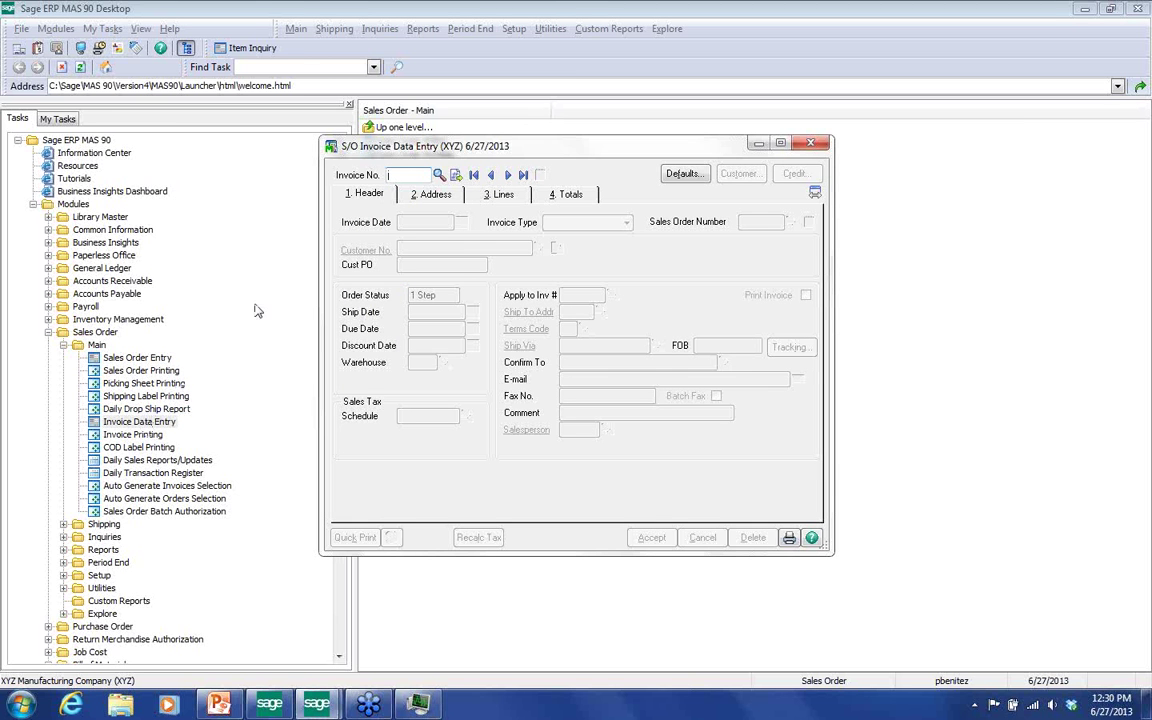
click(455, 176)
click(540, 249)
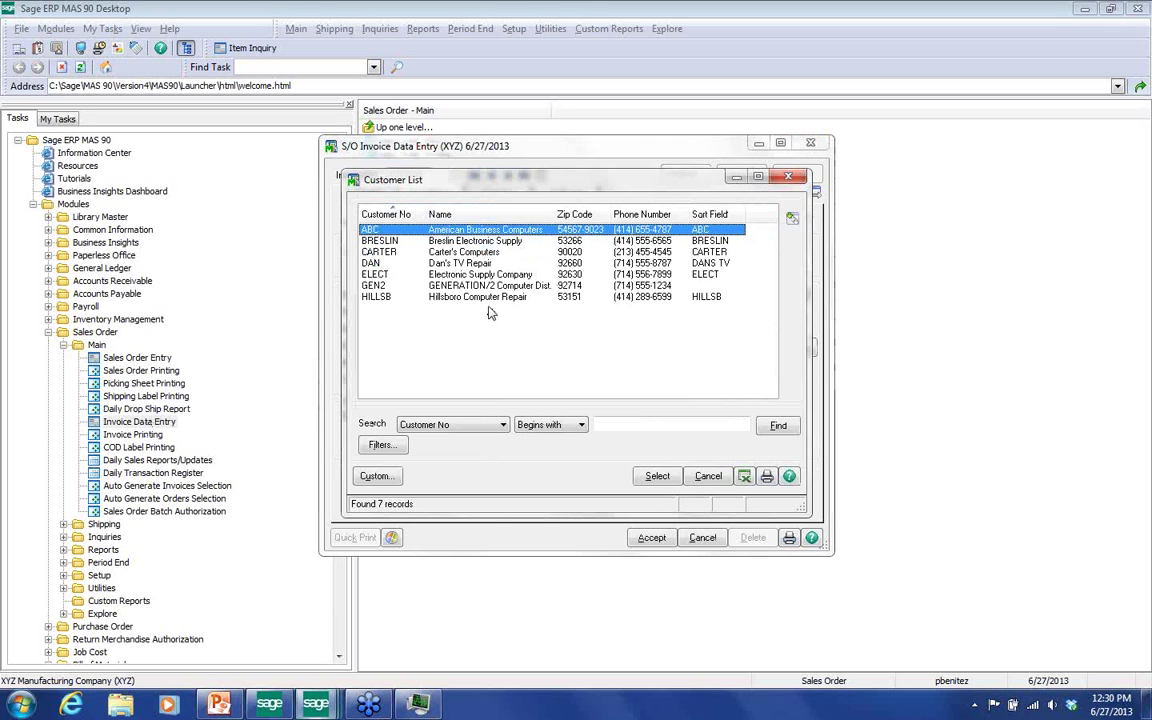
click(487, 298)
click(657, 477)
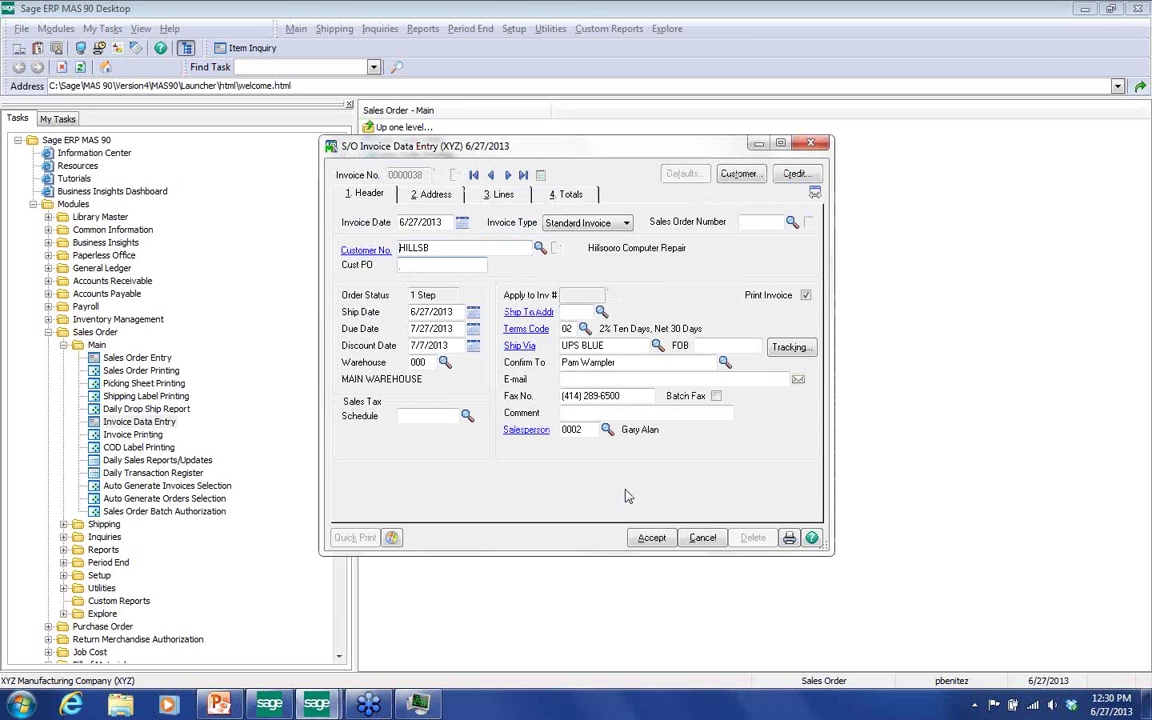
click(467, 416)
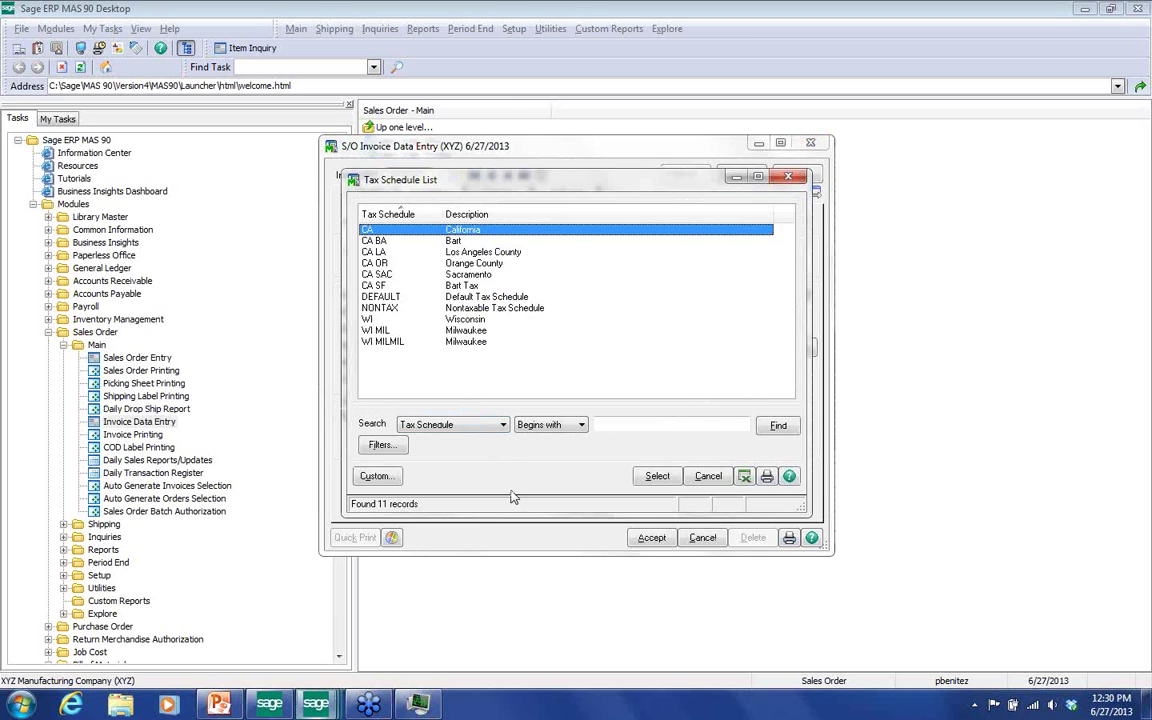
click(586, 427)
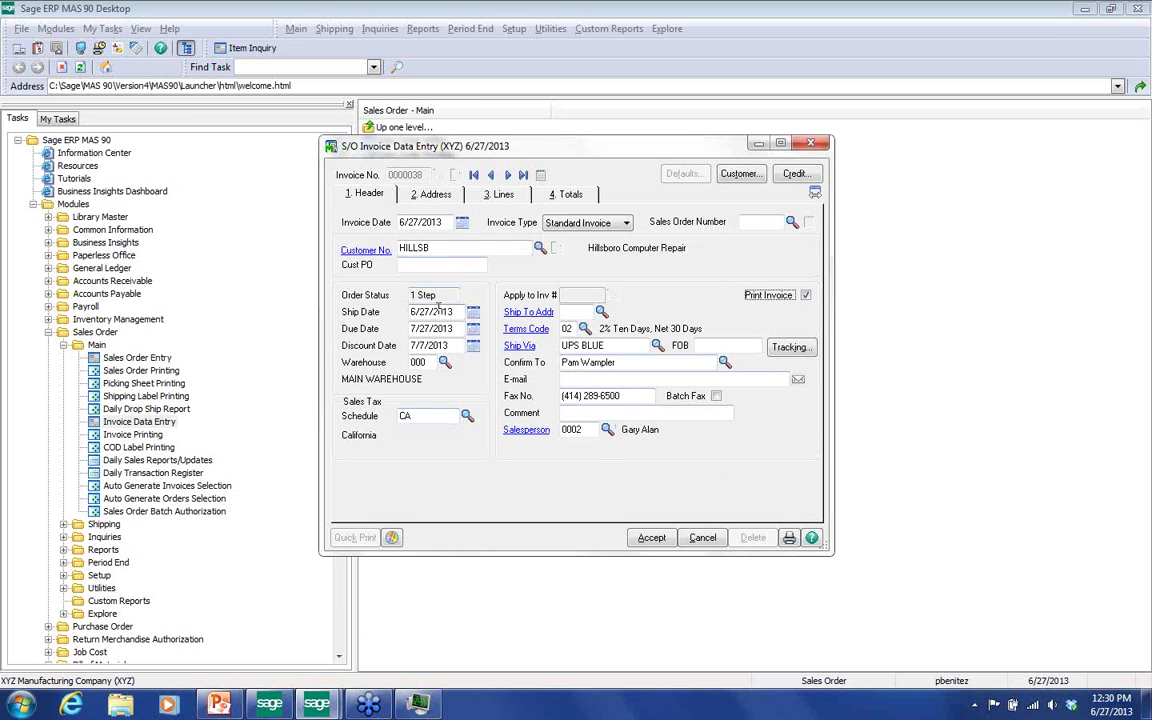
Link the invoice to the earlier of Hillsboro Computer Repair's 6/27/2013 sales orders
click(792, 222)
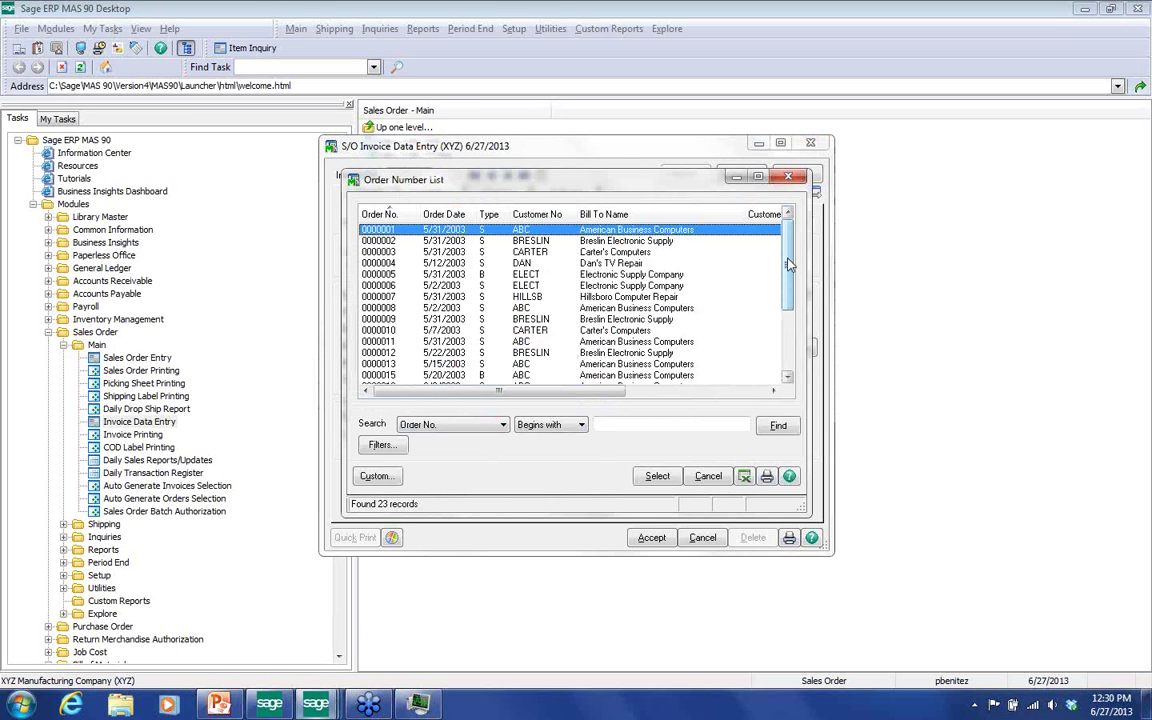
click(785, 371)
click(598, 364)
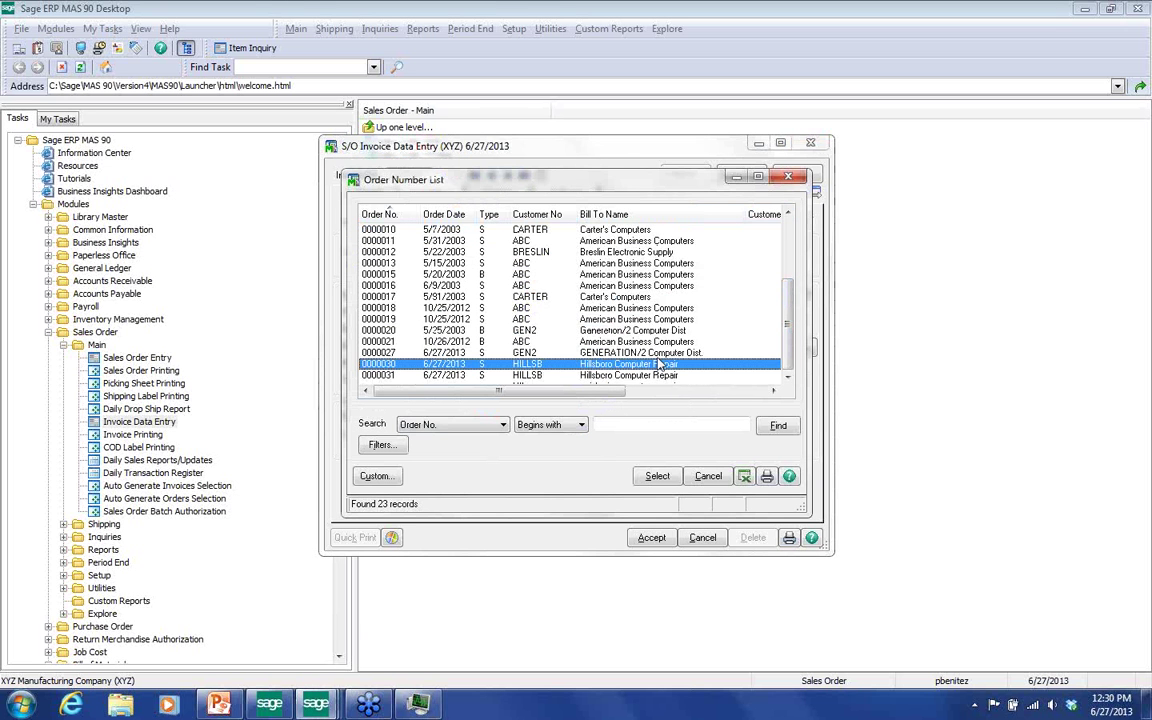
click(657, 477)
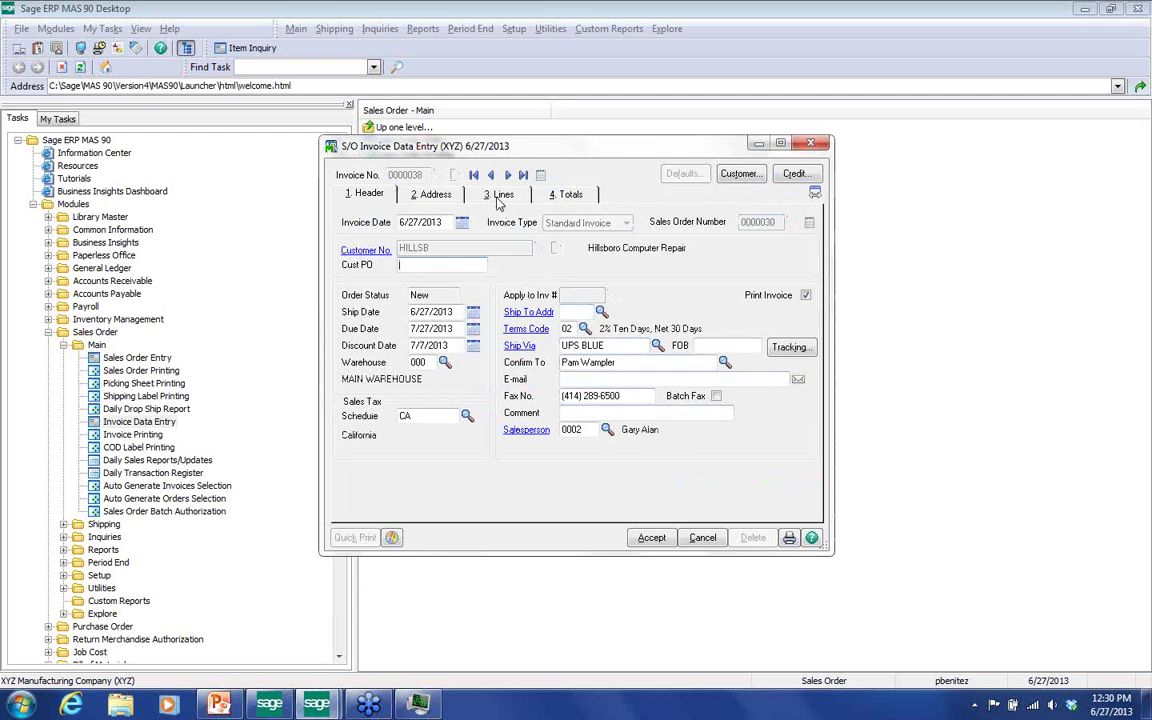
Bring the order's TRANS-14212 line onto the invoice with 10 shipped, view the totals and accept the invoice
click(500, 196)
click(490, 240)
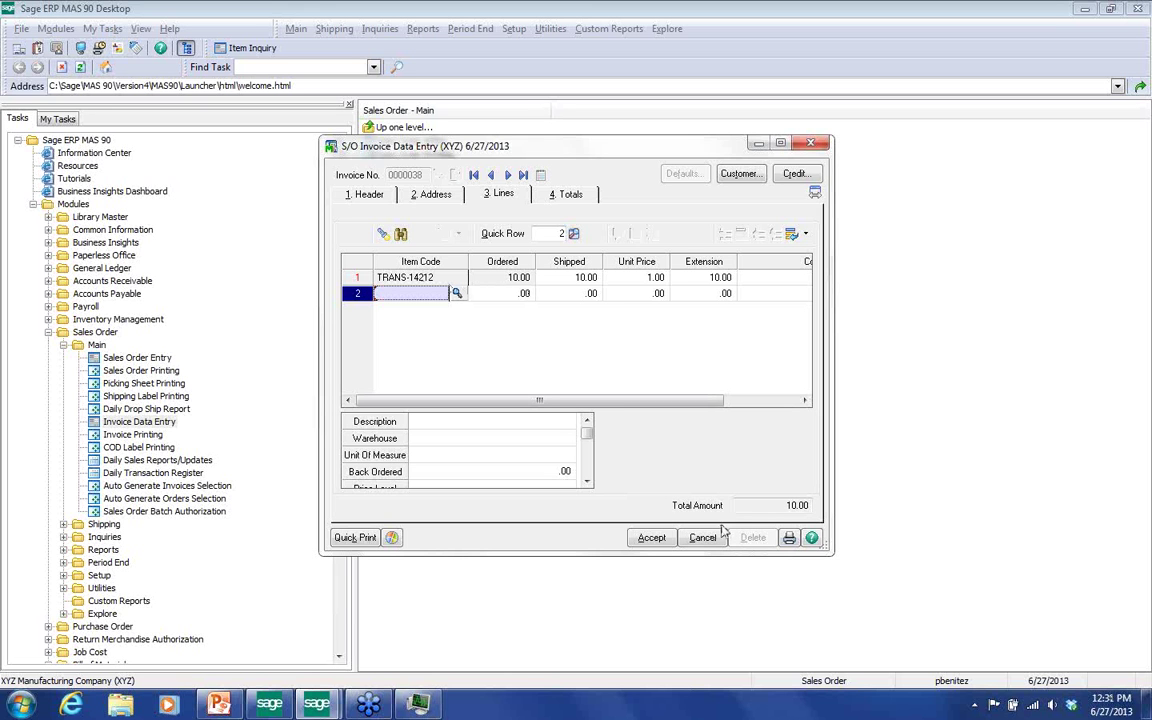
click(660, 541)
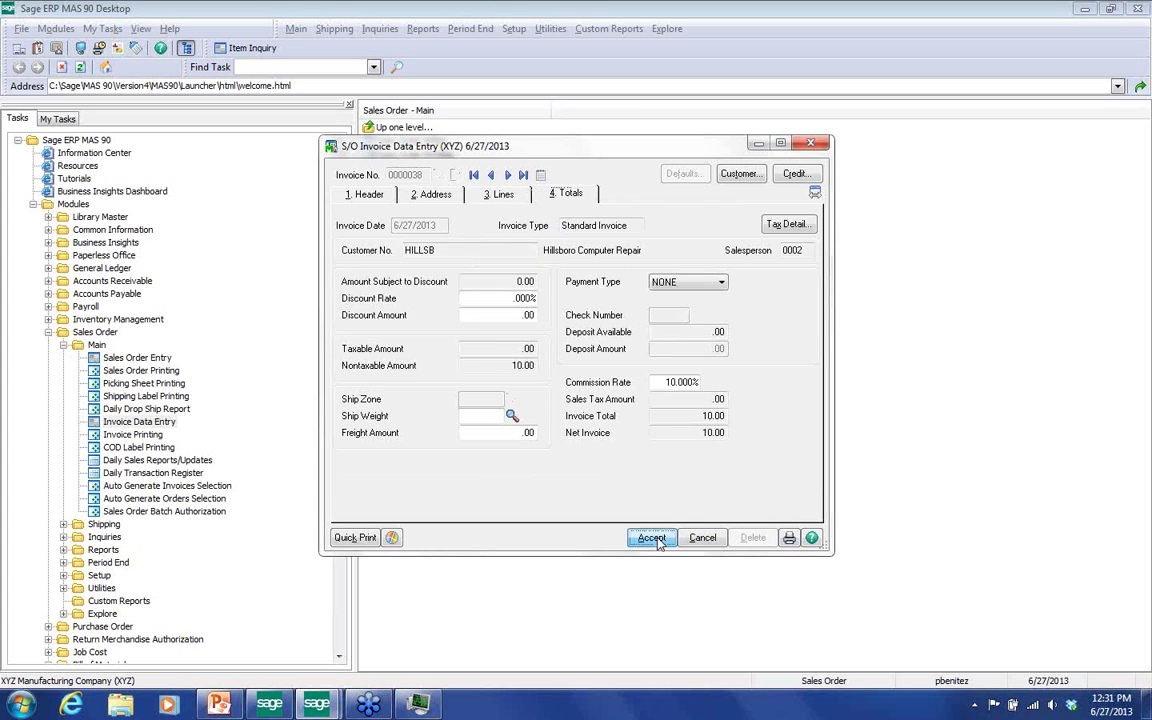
click(660, 541)
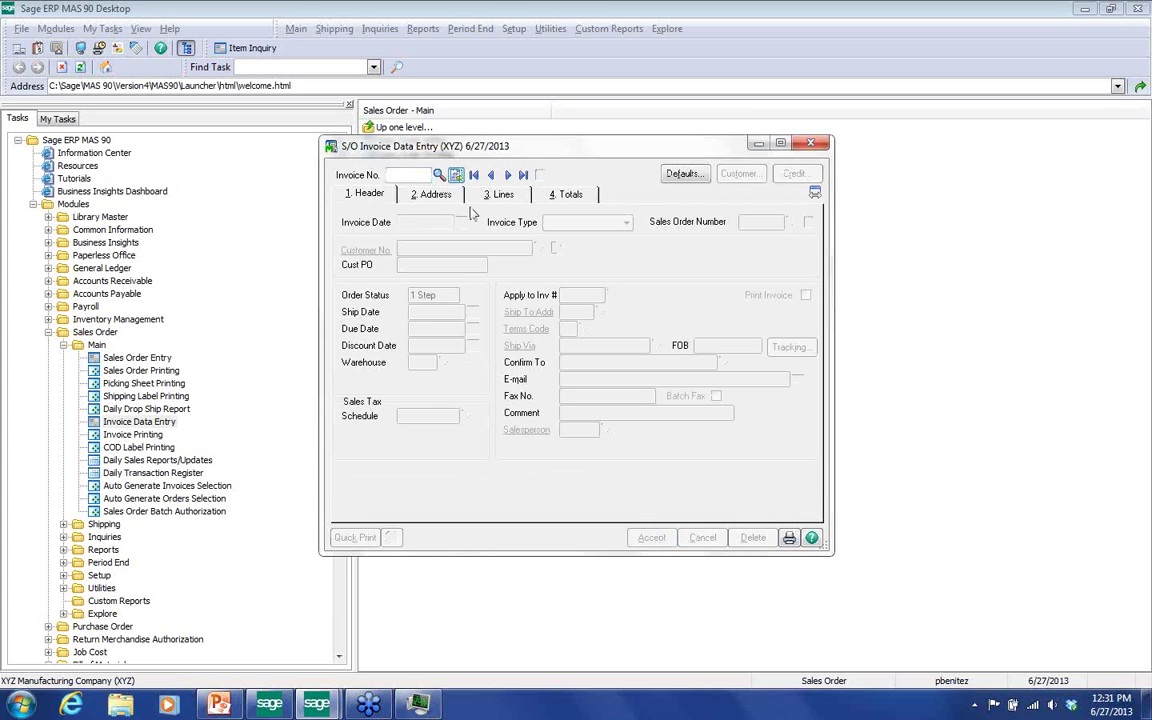
Start a second invoice for Hillsboro Computer Repair and link it to the customer's next 6/27/2013 sales order
click(455, 175)
click(538, 249)
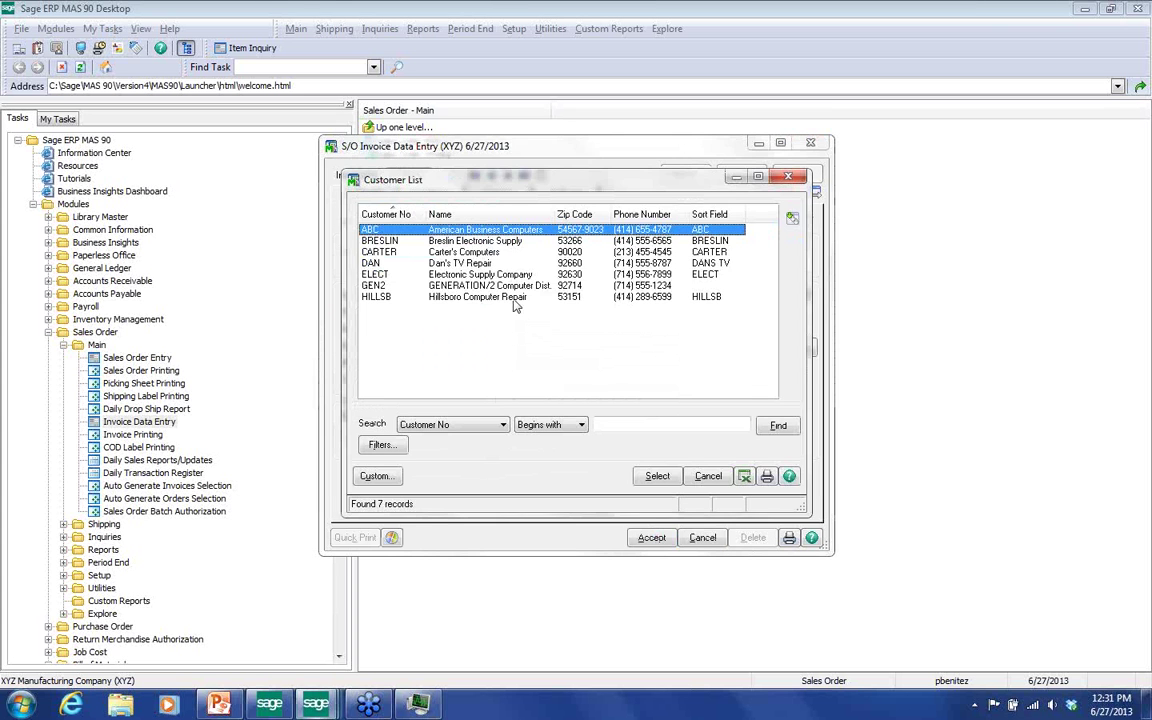
click(490, 296)
click(657, 476)
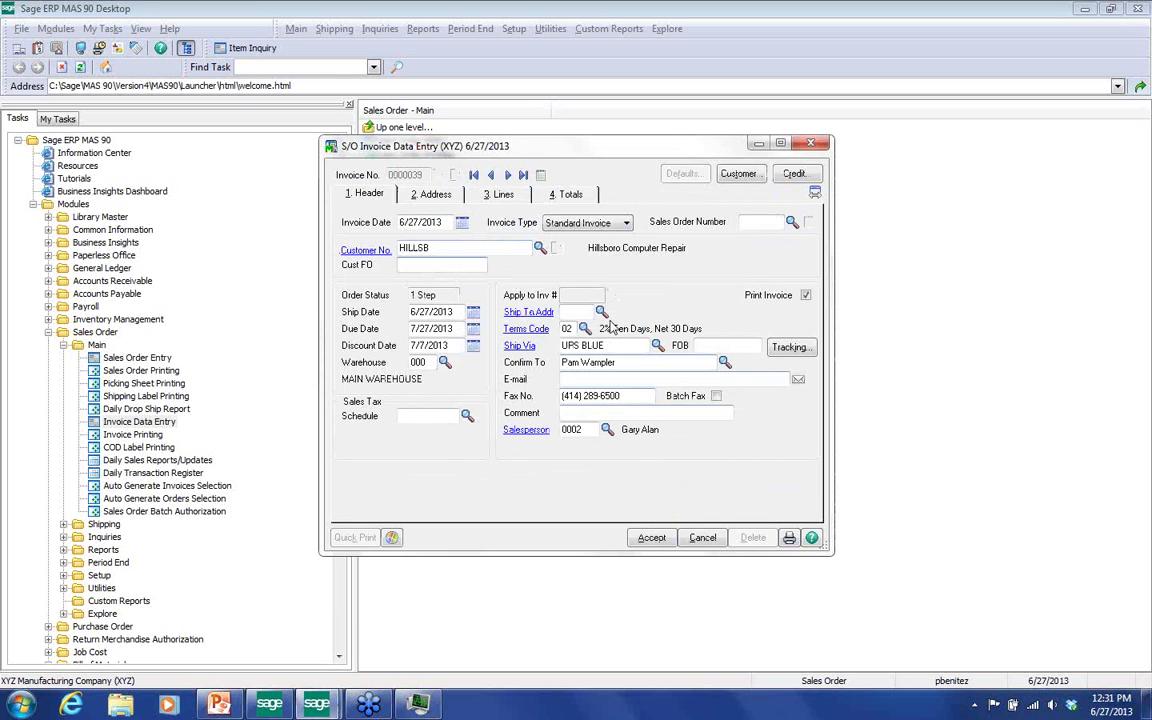
click(791, 222)
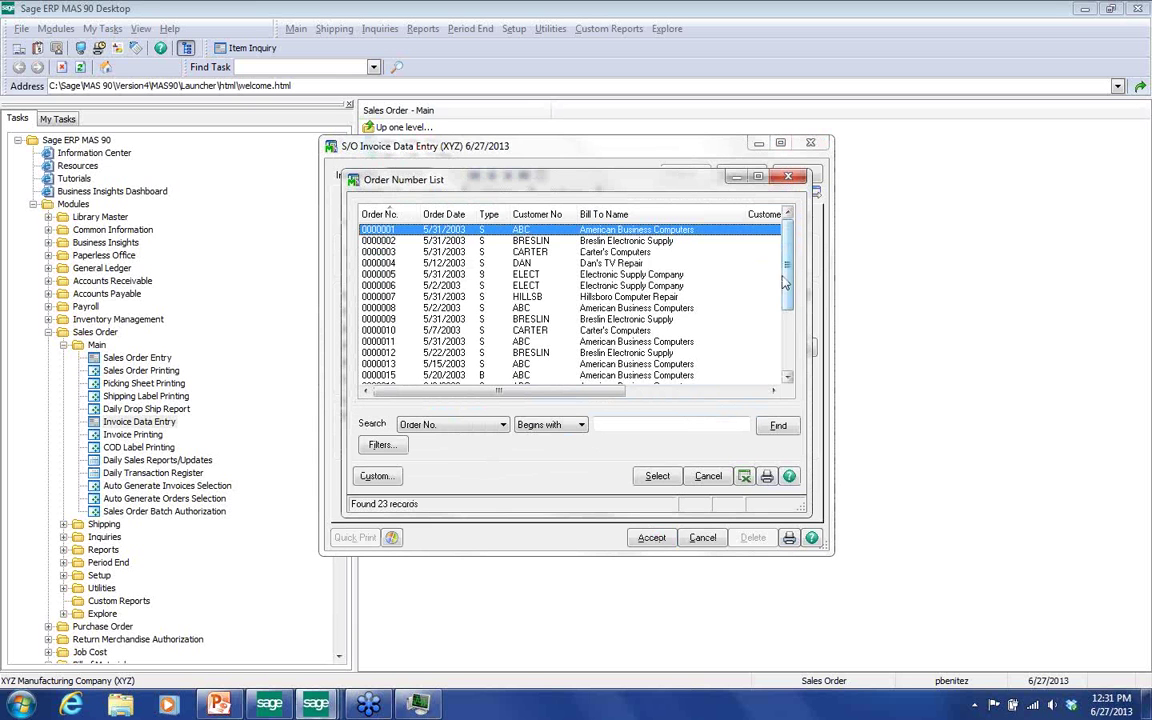
scroll(775, 330, down, 3)
click(672, 377)
click(663, 475)
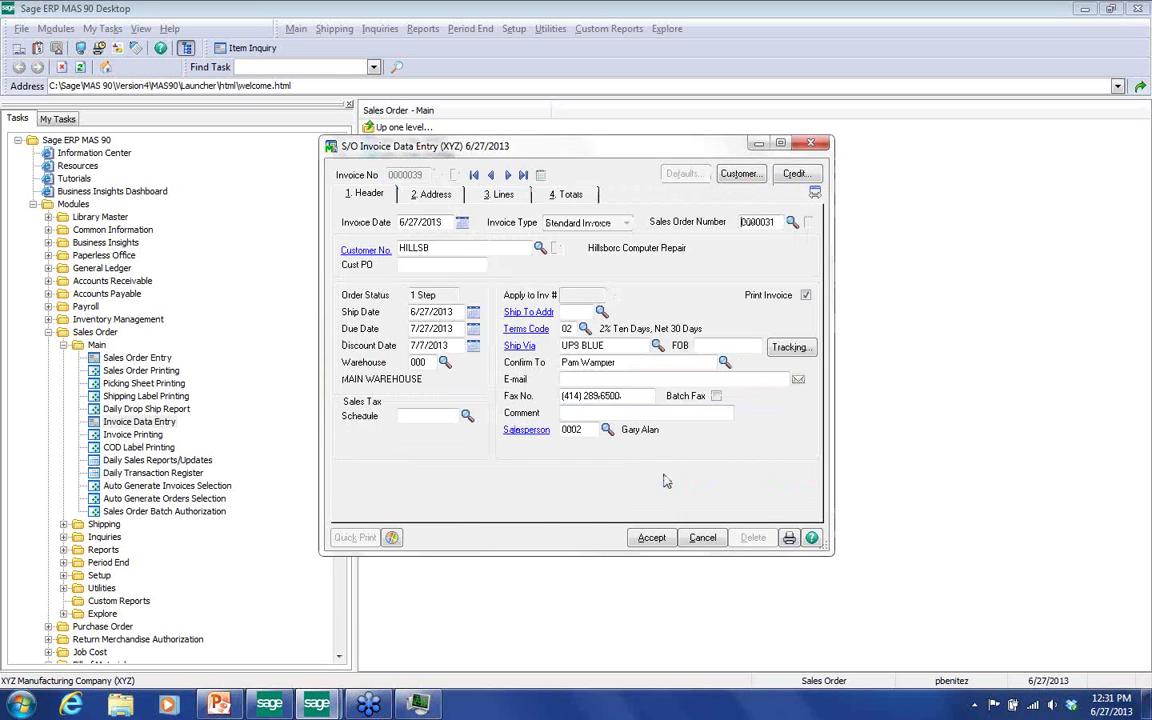
Bring the TRANS-14213 line onto the second invoice with 40 shipped, accept the invoice and close Invoice Data Entry
click(500, 195)
click(544, 263)
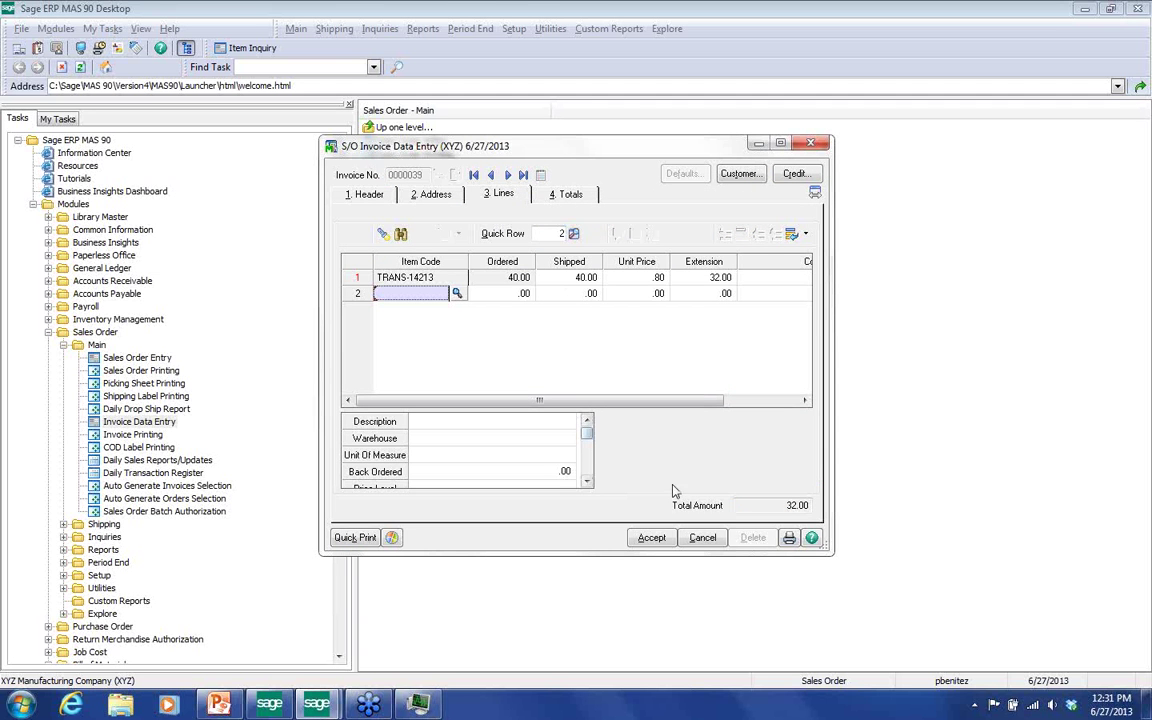
click(651, 540)
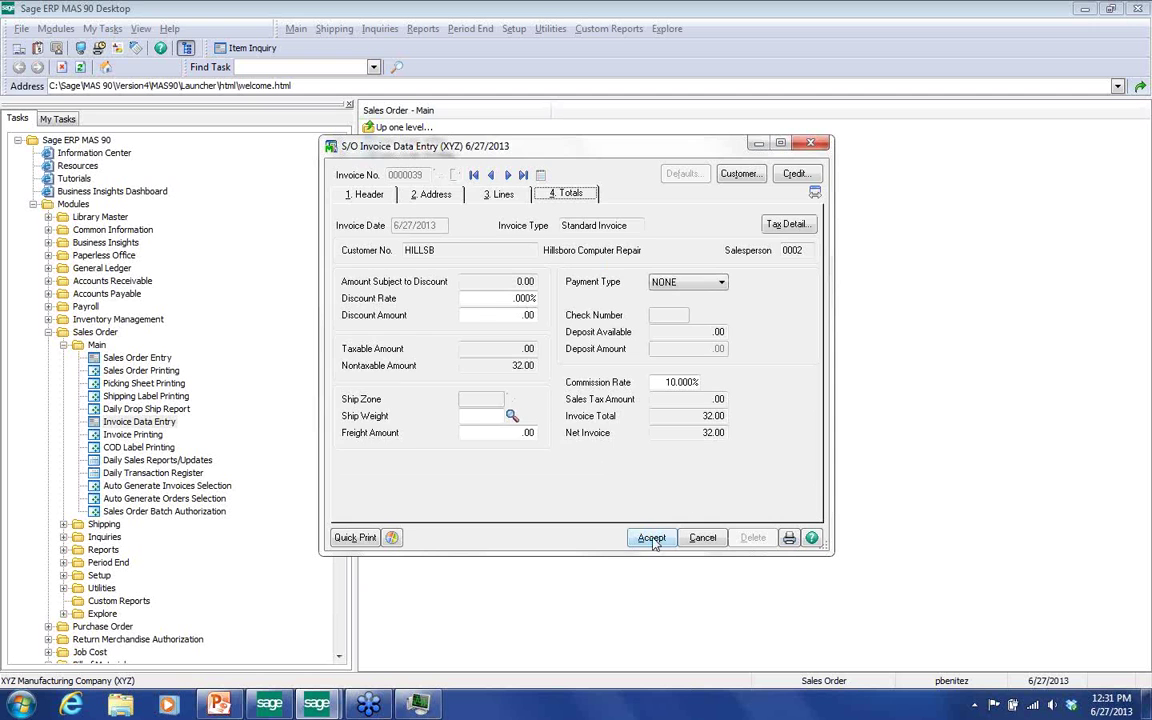
click(651, 540)
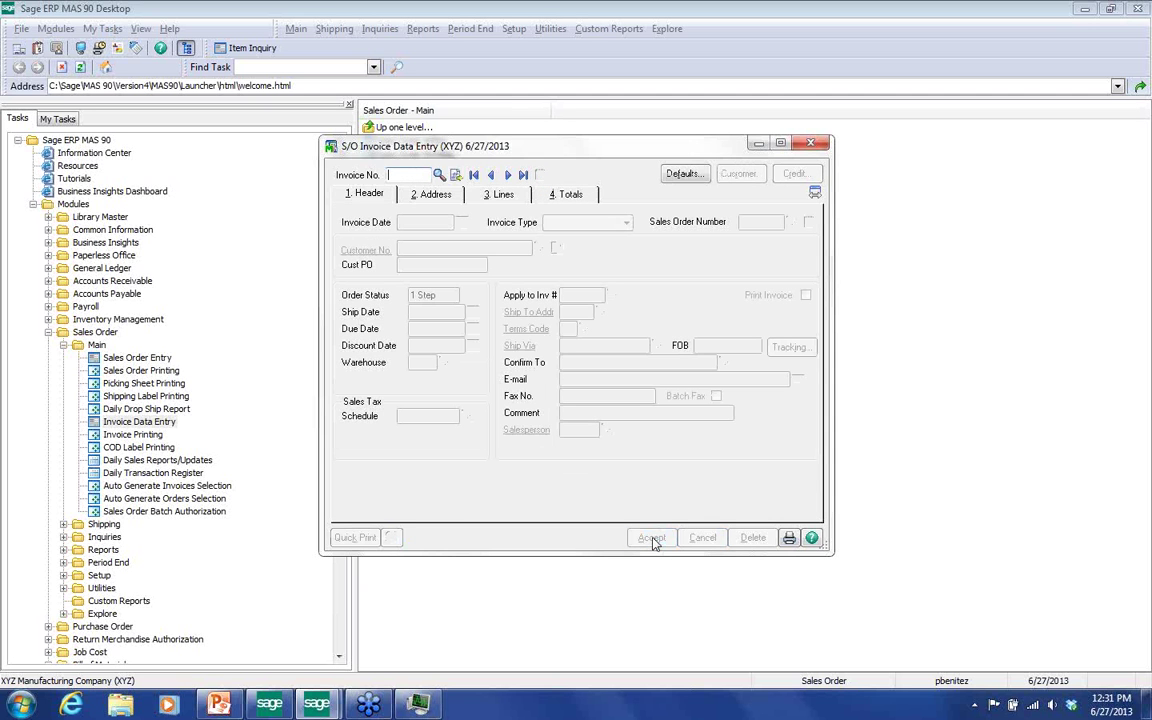
click(810, 143)
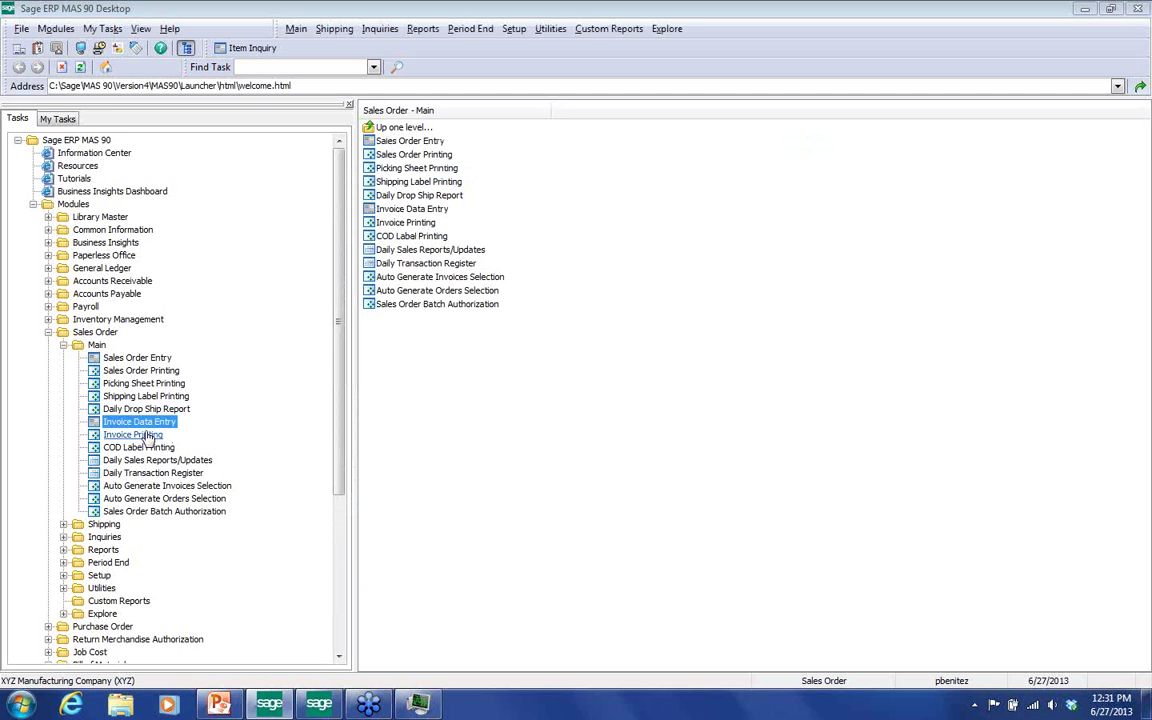
Preview the new invoices through Invoice Printing, close the preview and continue to the Daily Sales Order Sales Journal
click(140, 435)
double_click(140, 435)
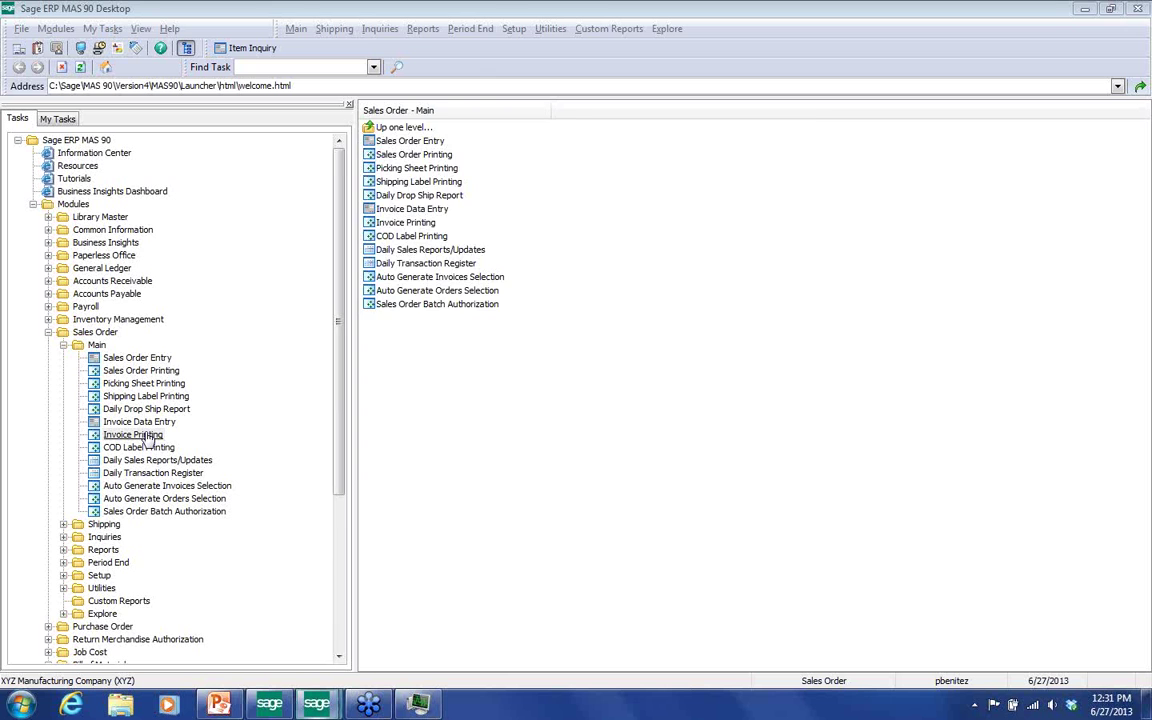
click(710, 535)
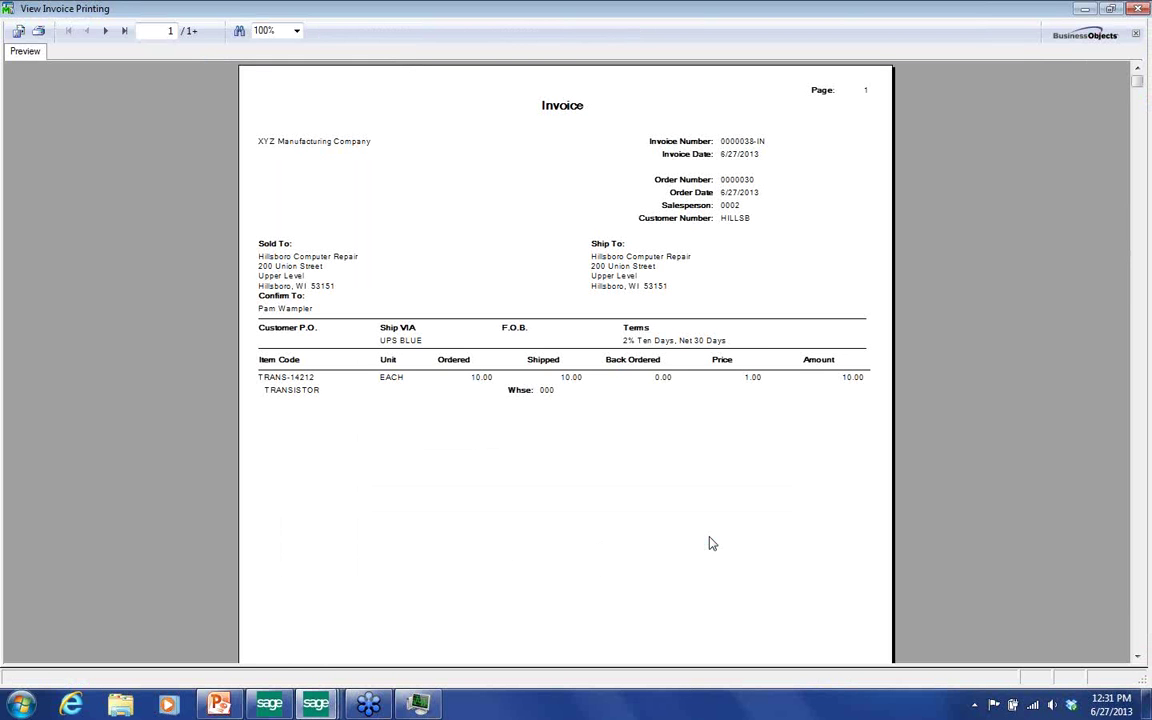
click(1137, 10)
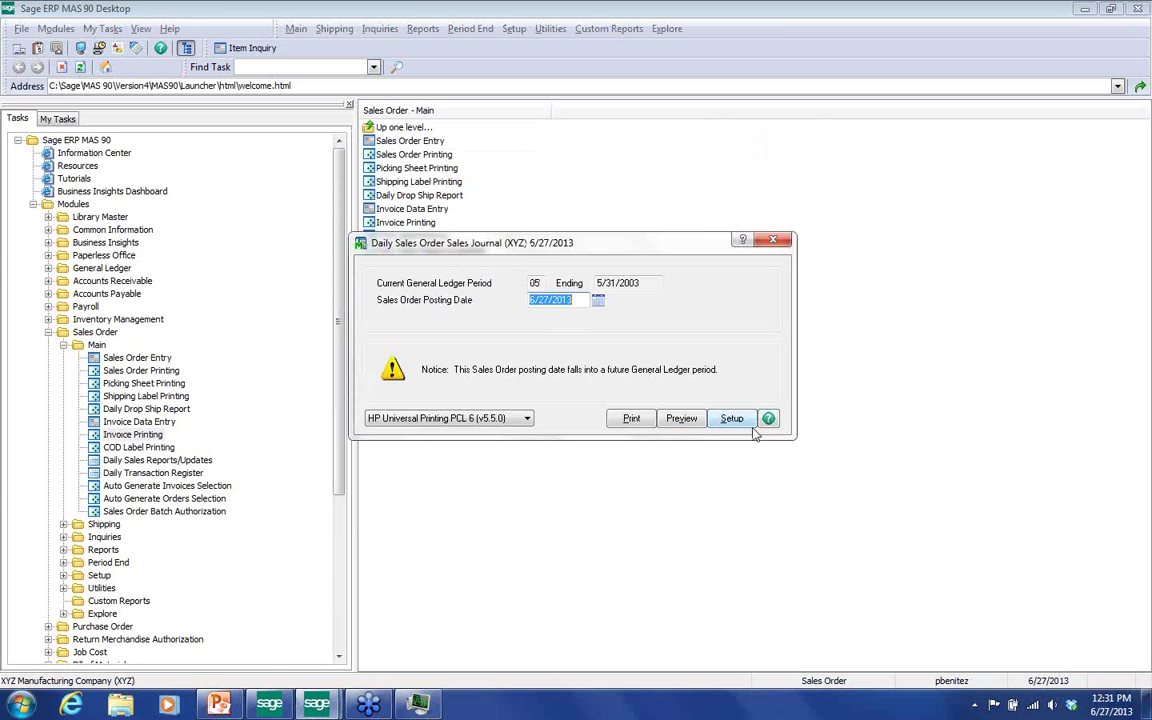
Preview the Daily Sales Order Sales Journal with posting date 6/27/2013 and the Sales Order Gross Profit Journal
click(686, 420)
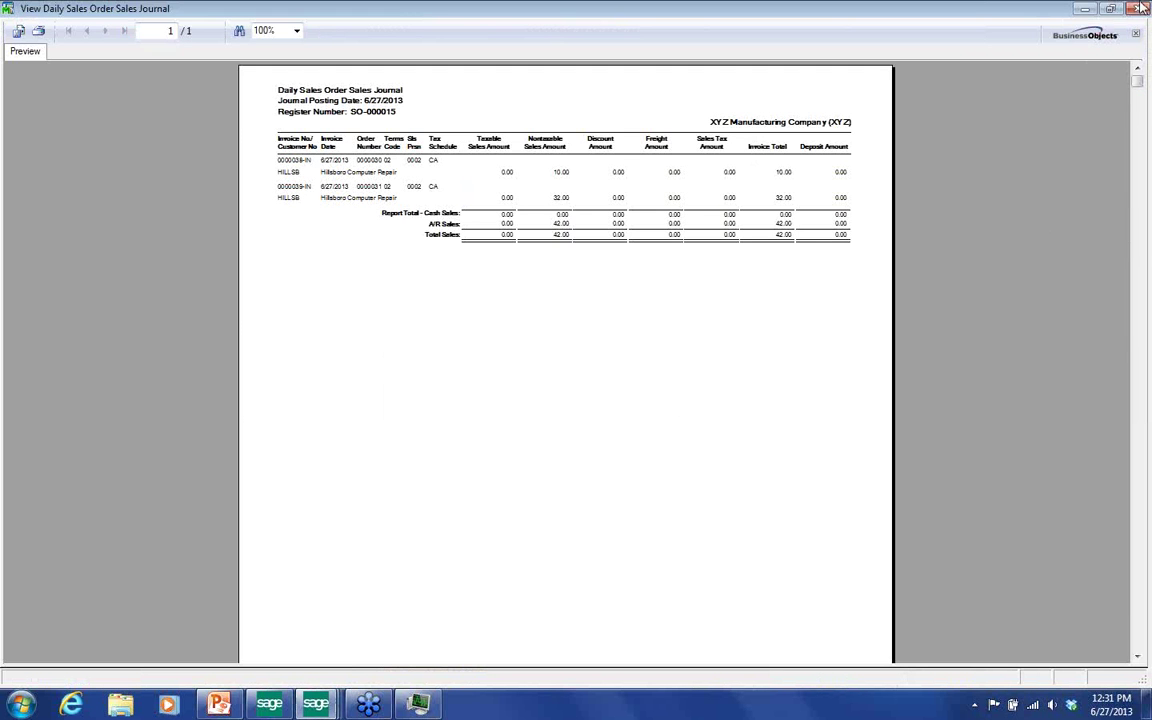
click(1143, 8)
click(511, 267)
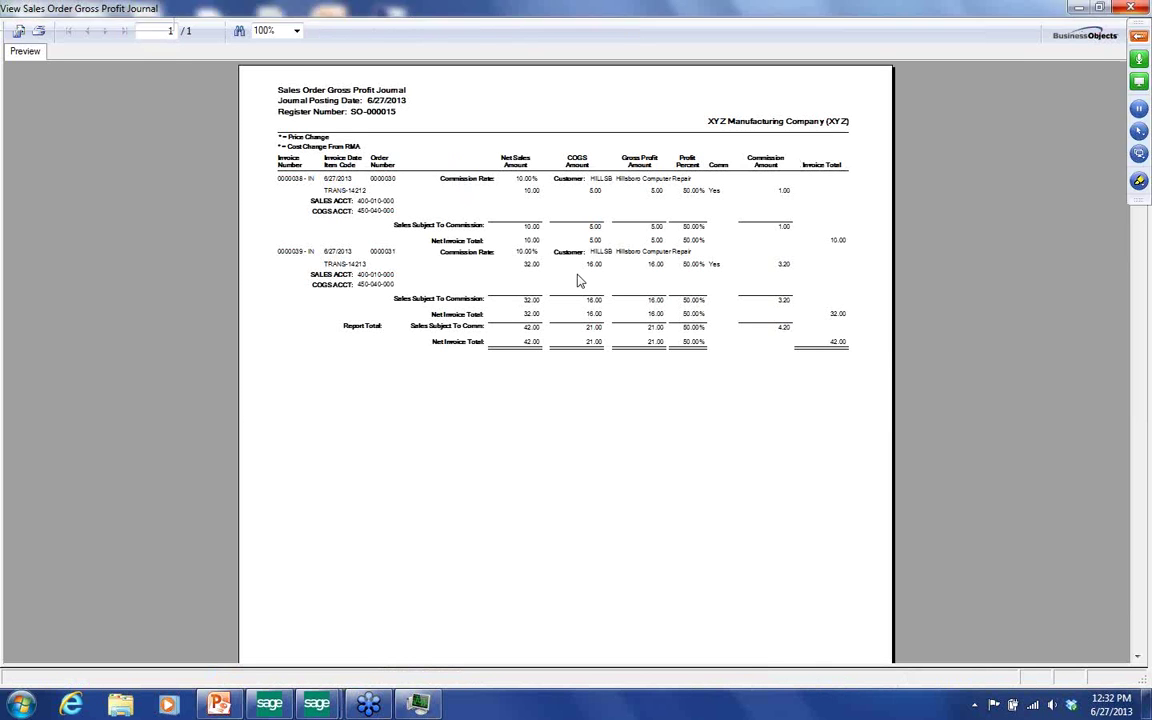
click(1143, 8)
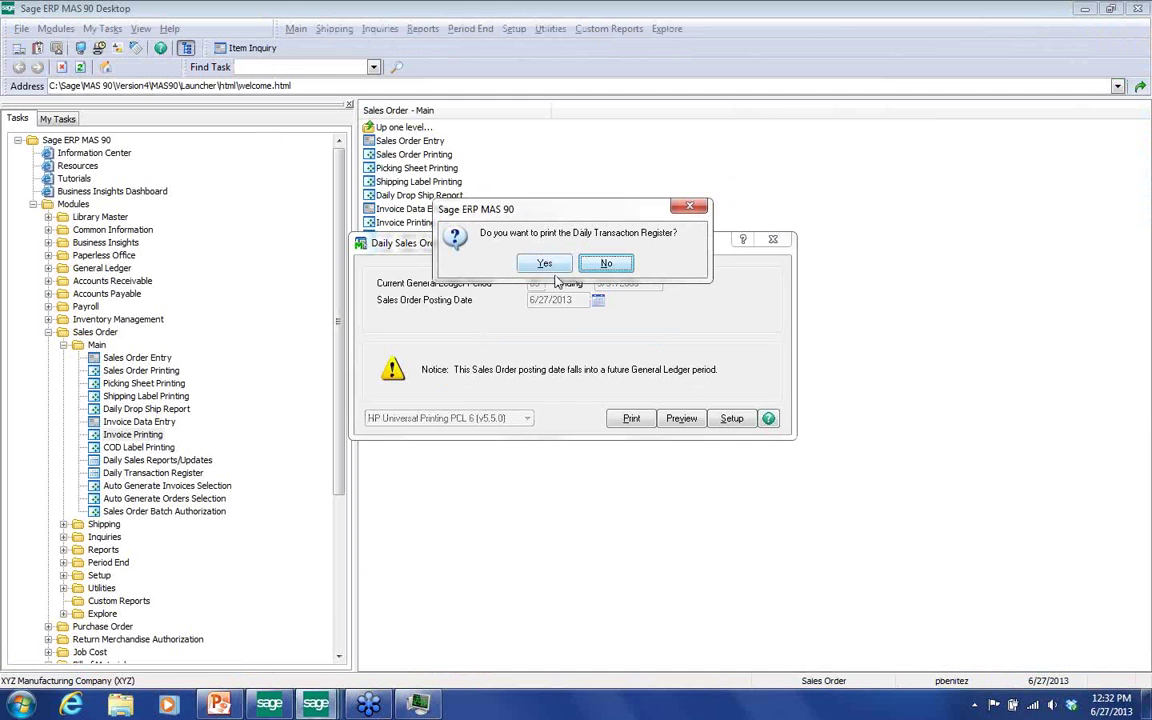
Preview the Sales Order Daily Transaction Register and update it to post the invoices
click(546, 264)
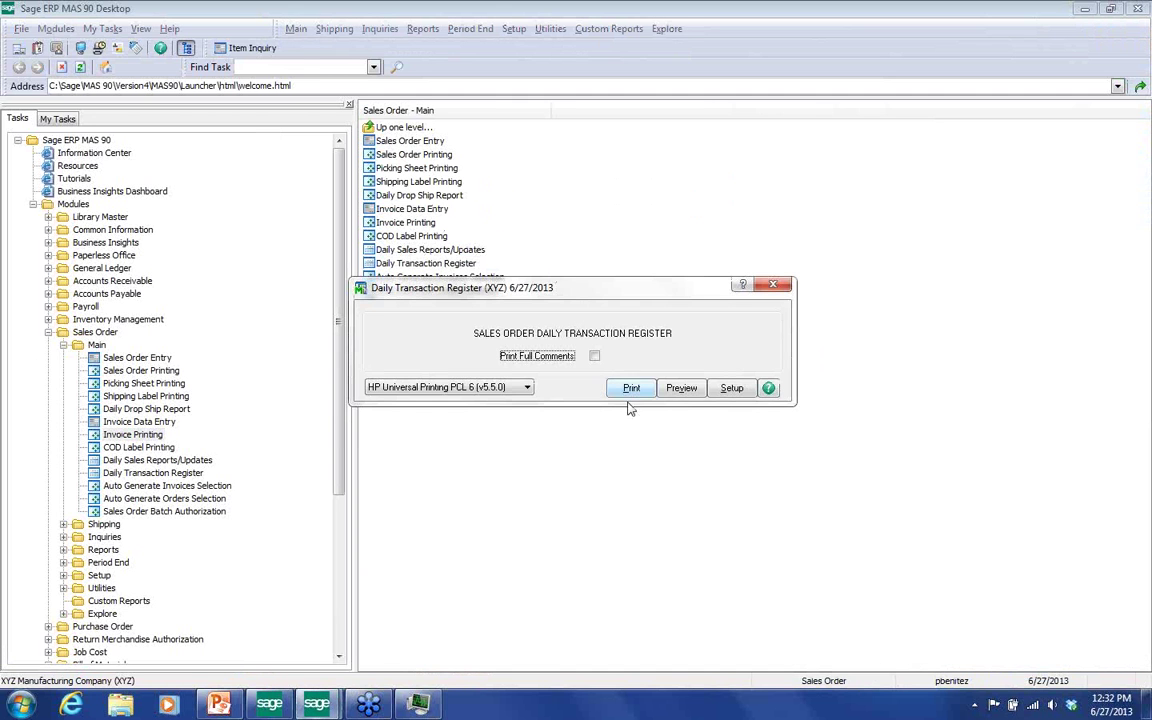
click(681, 388)
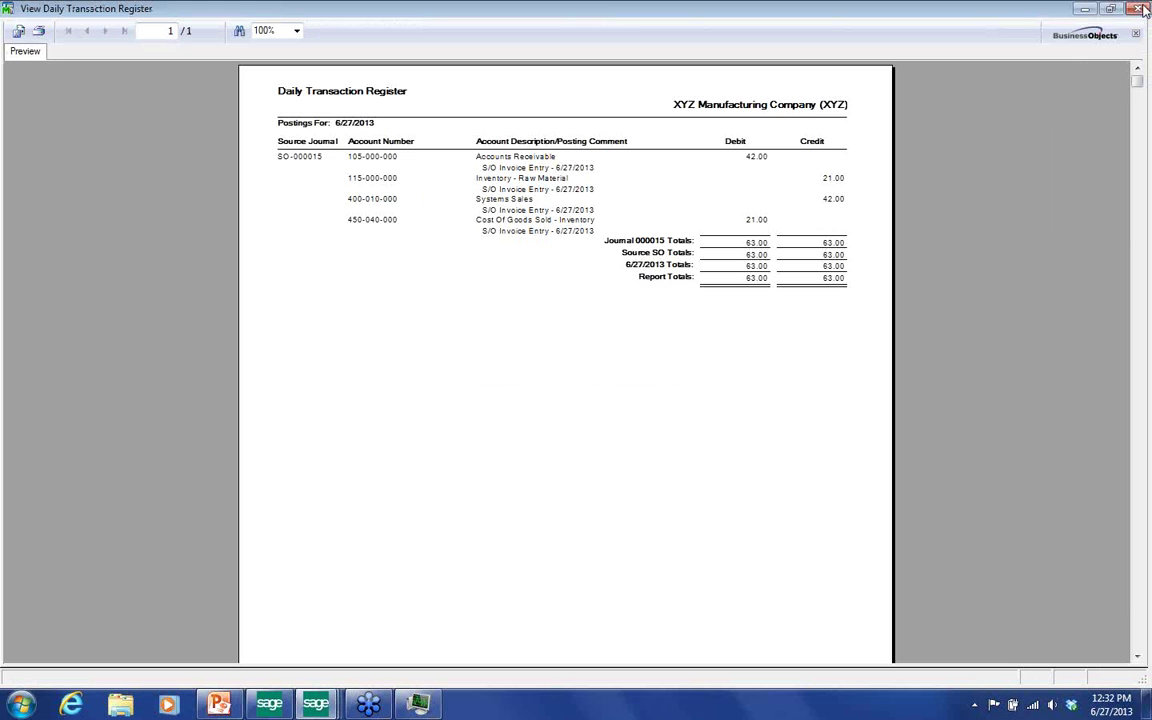
click(1141, 9)
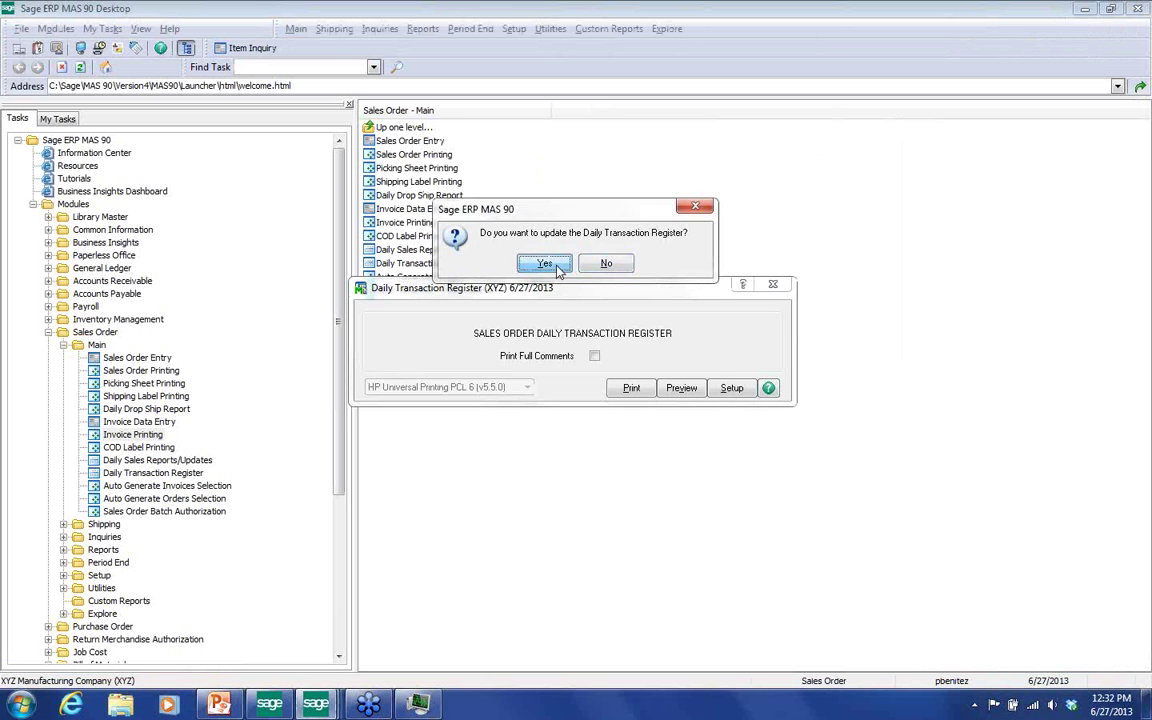
click(605, 267)
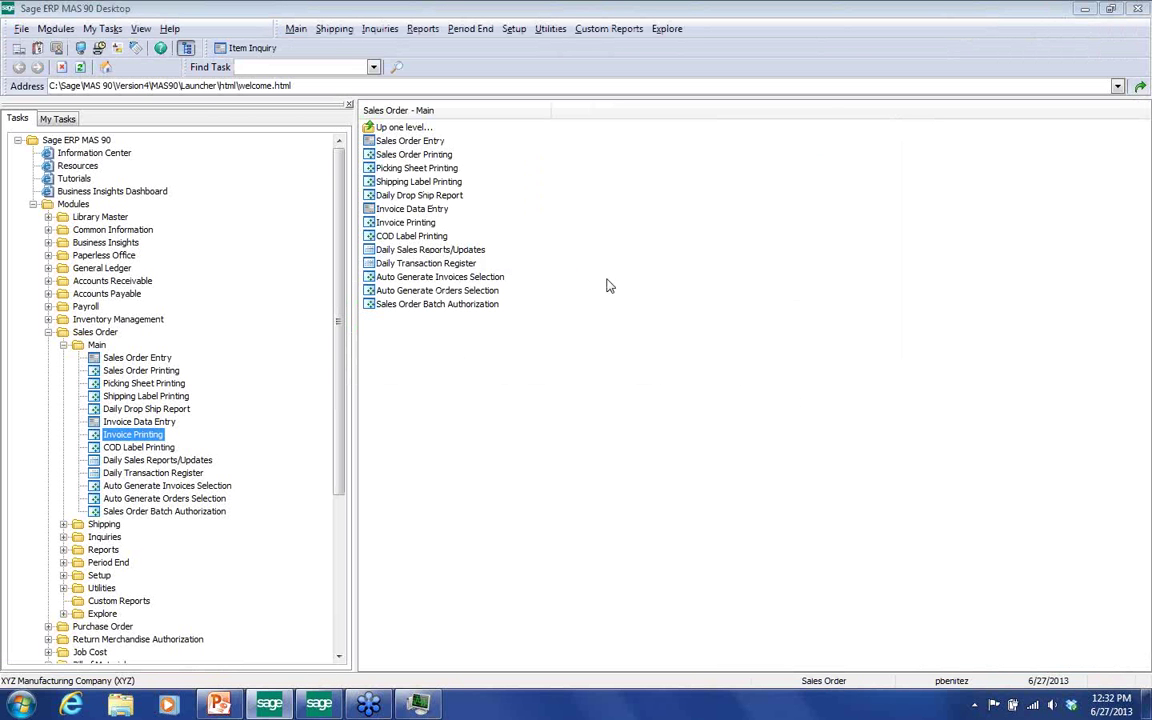
Bring up item TRANS-14212 in Item Inquiry and examine its main warehouse quantities and its on-hand and allocated quantities by bin
click(321, 705)
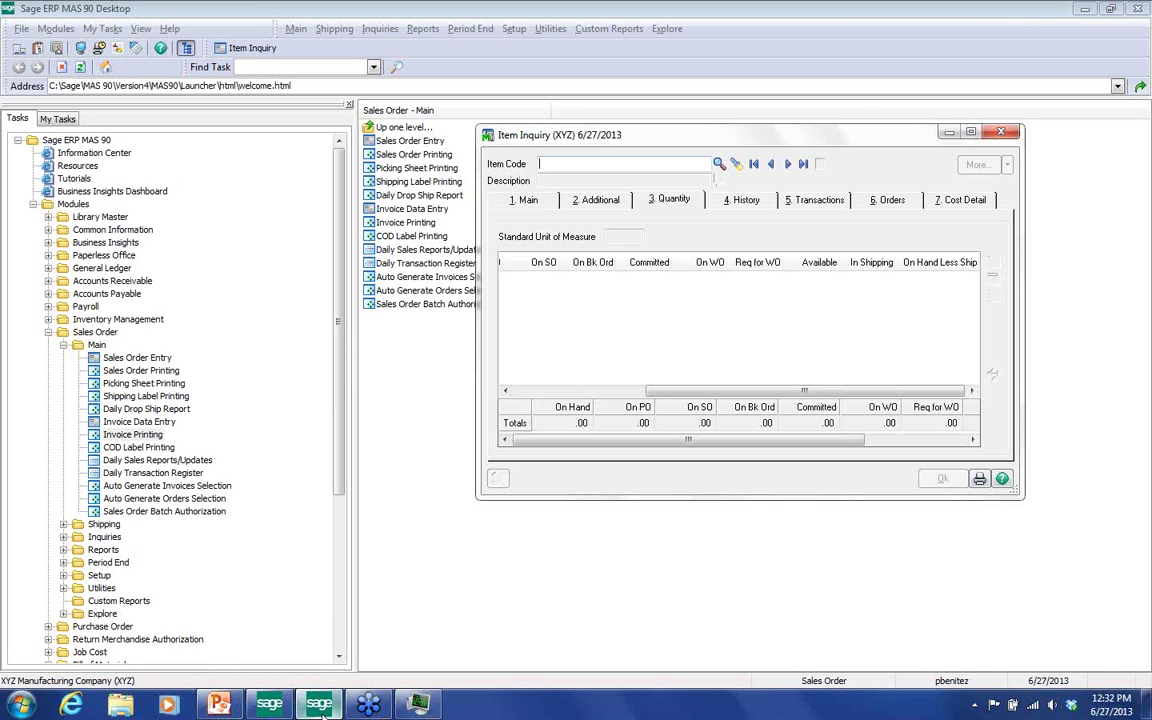
click(786, 164)
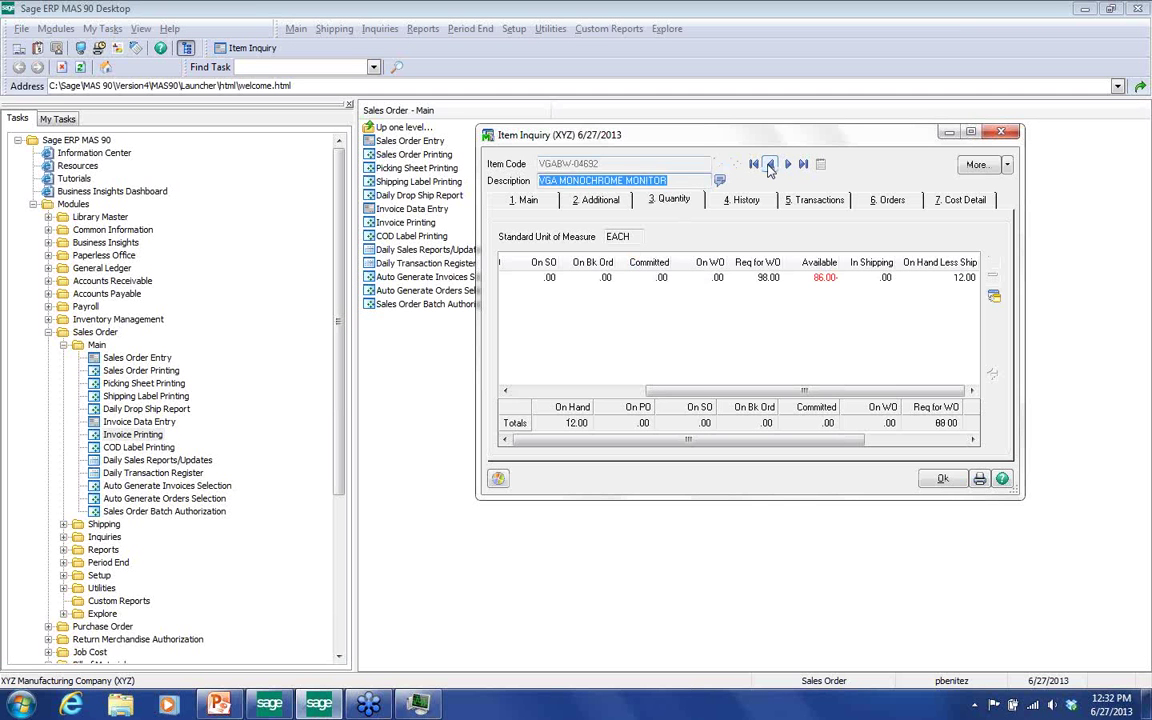
click(786, 164)
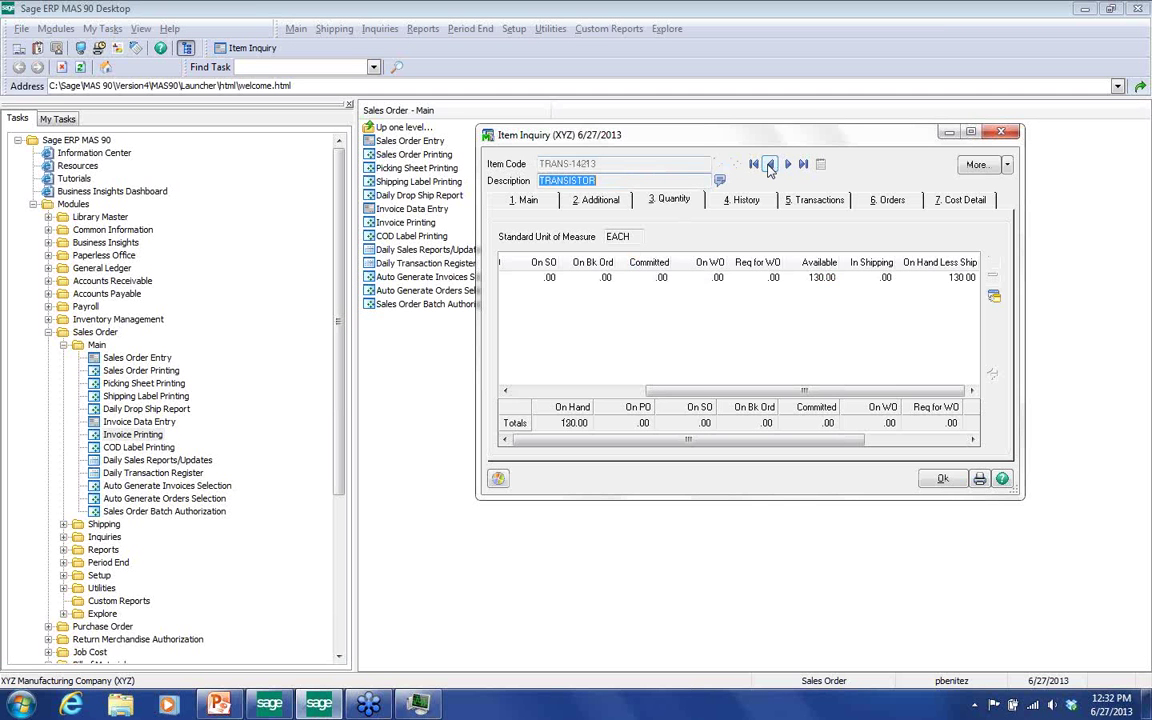
click(710, 279)
drag(758, 392, 647, 396)
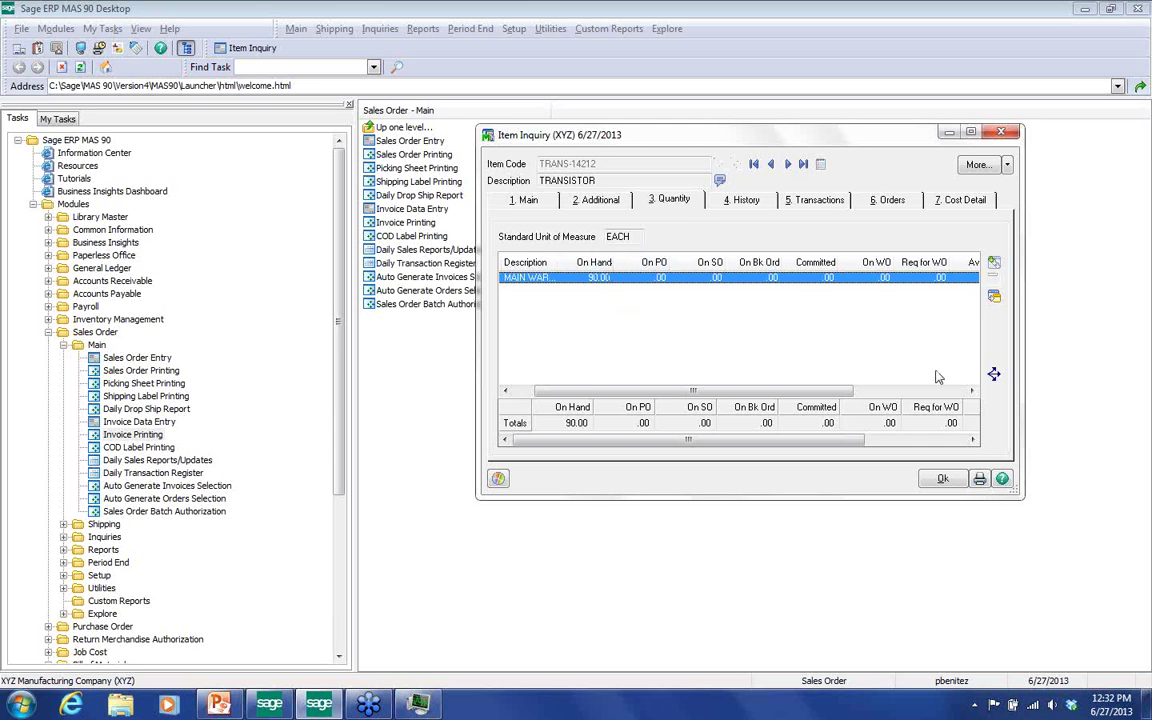
click(993, 374)
click(802, 294)
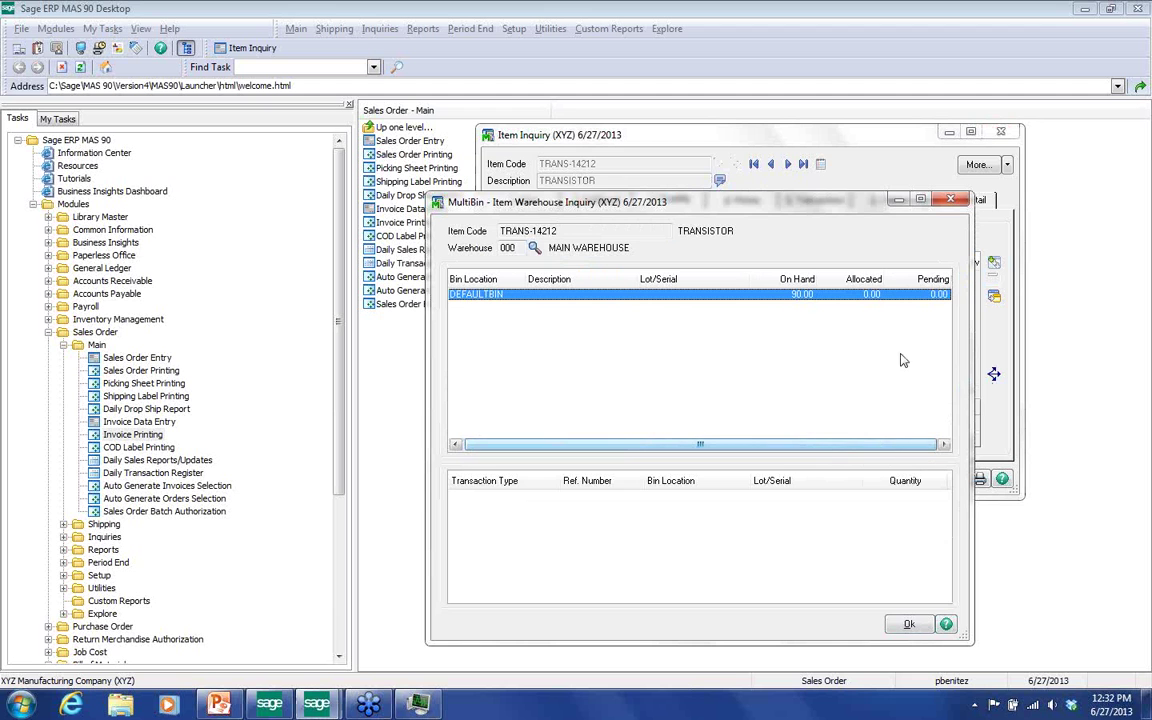
Close the bin inquiry, advance to item TRANS-14213 and examine its main warehouse quantities
click(950, 199)
click(787, 164)
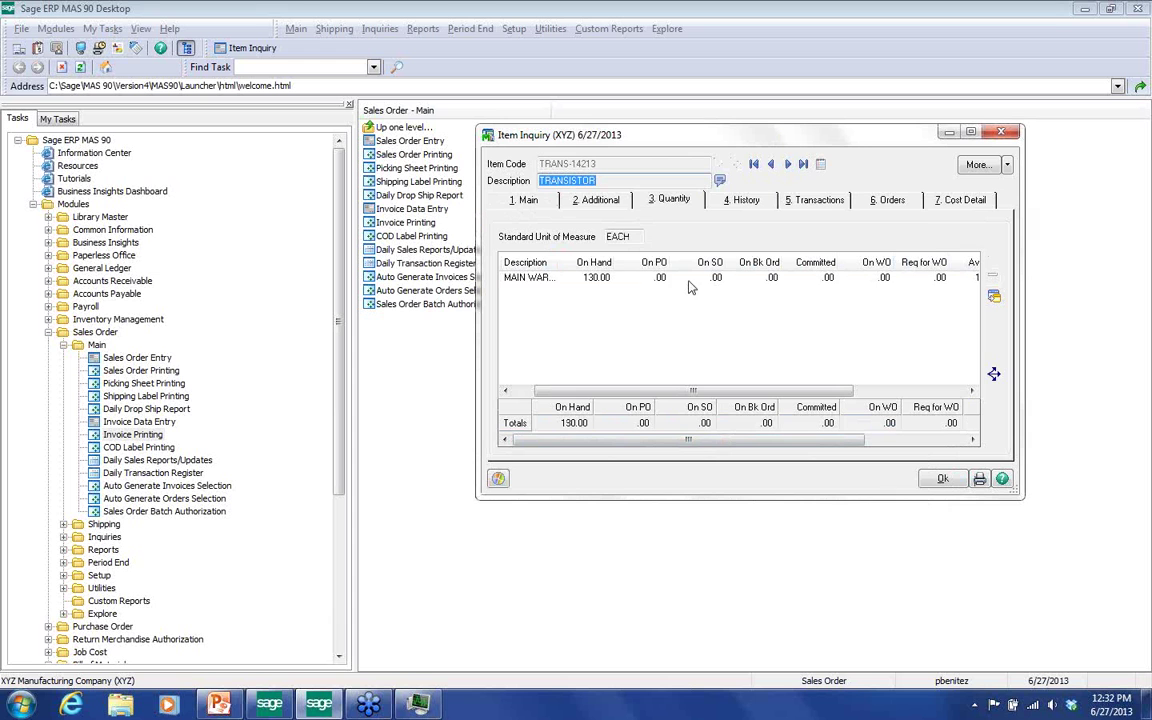
click(593, 279)
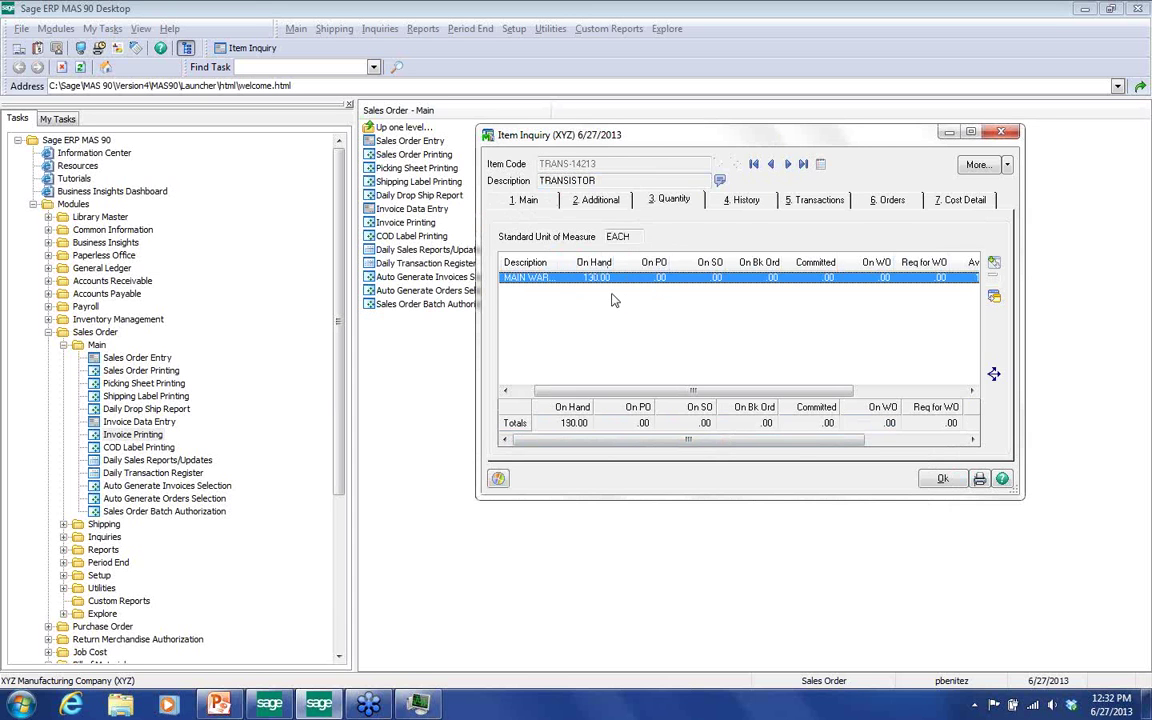
drag(717, 391, 830, 396)
scroll(830, 396, left, 5)
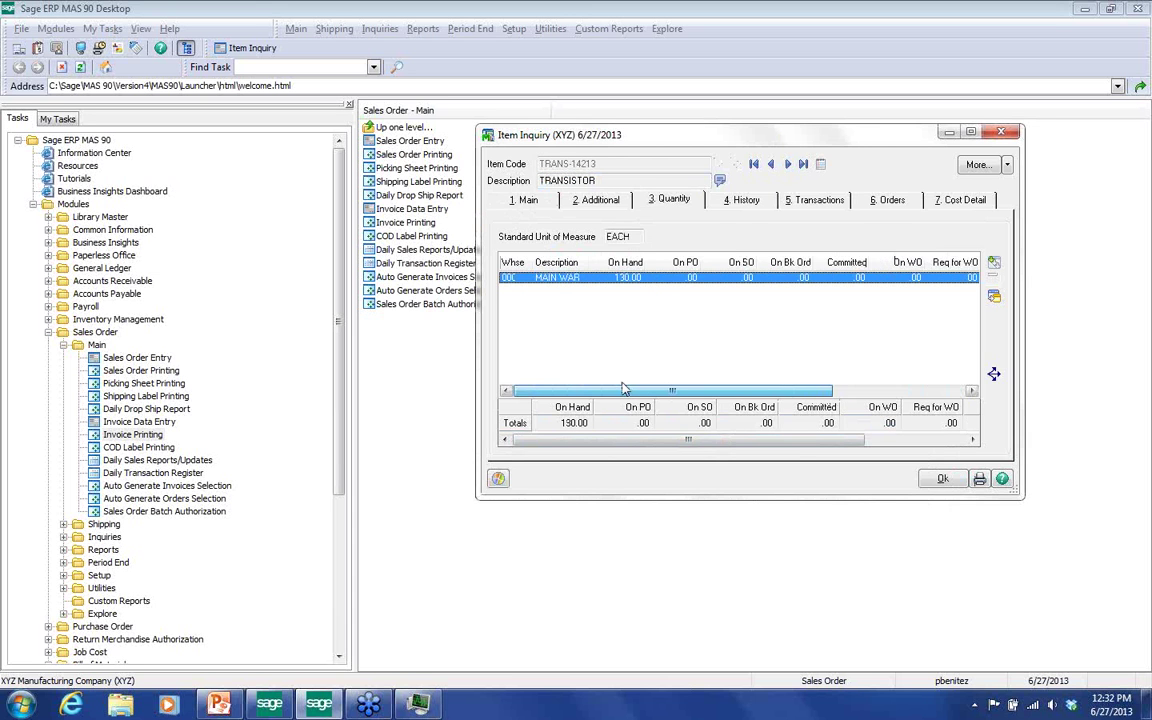
Examine the on-hand, allocated and pending quantities of TRANS-14213 by bin in the MultiBin Item Warehouse Inquiry, and close it
click(993, 374)
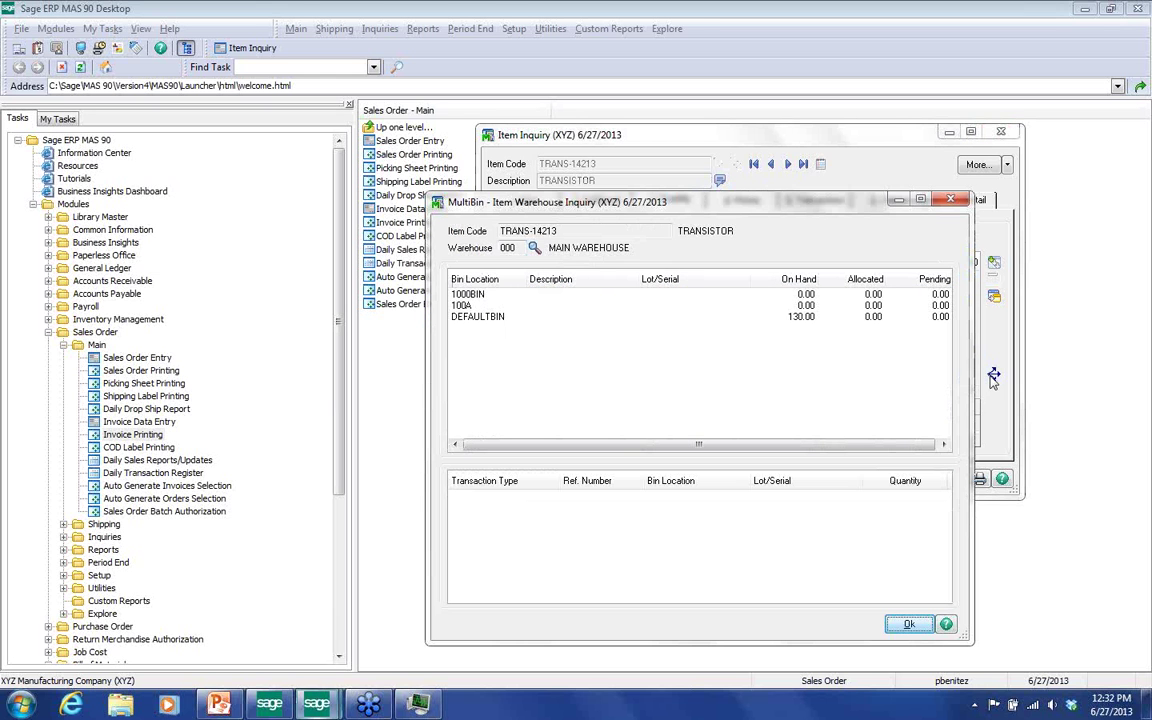
click(809, 303)
key(Up)
key(Down)
key(Up)
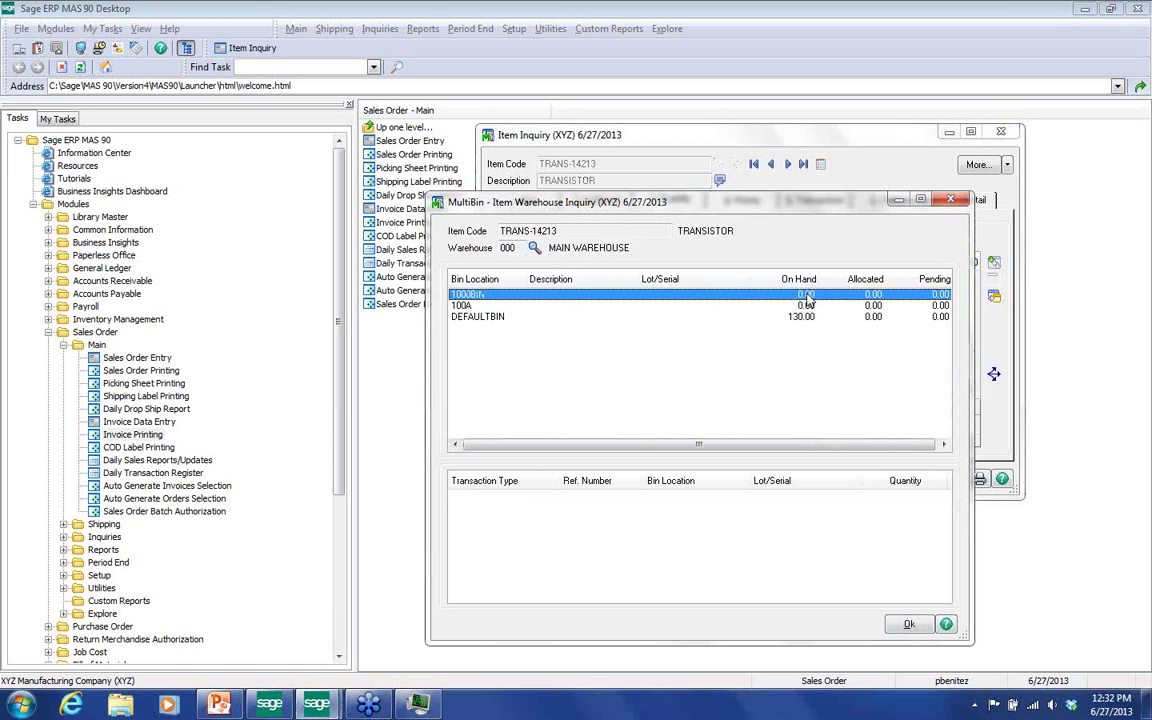
key(Down)
key(Up)
click(812, 318)
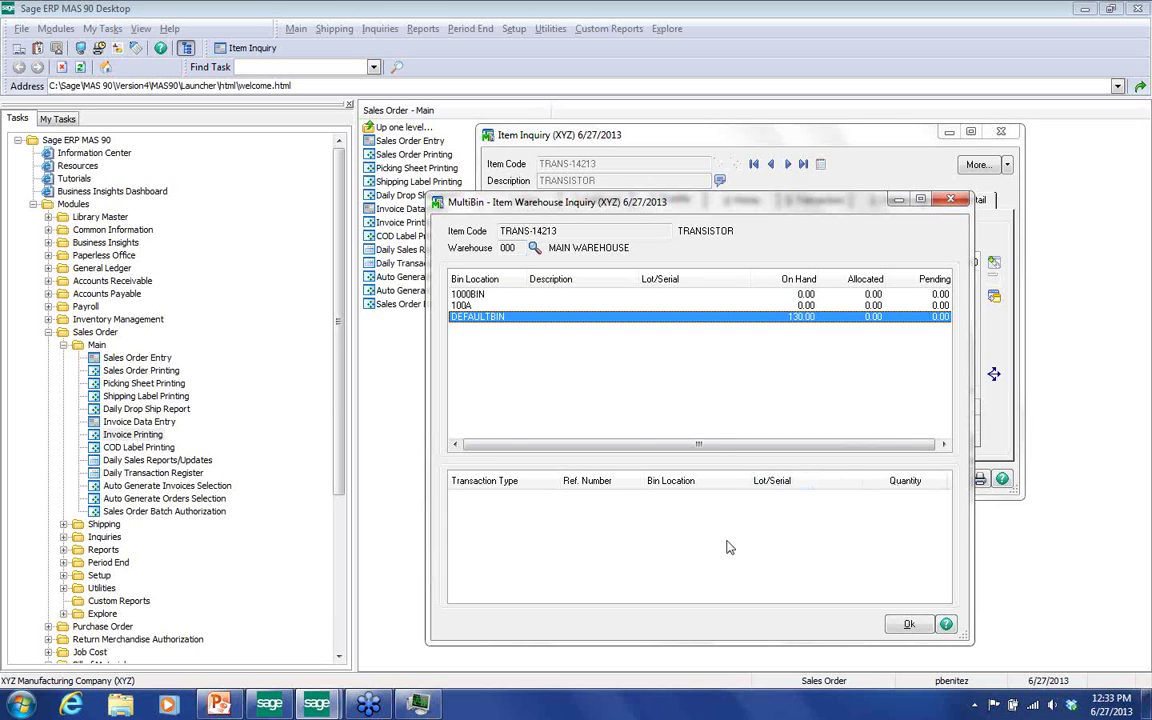
click(907, 623)
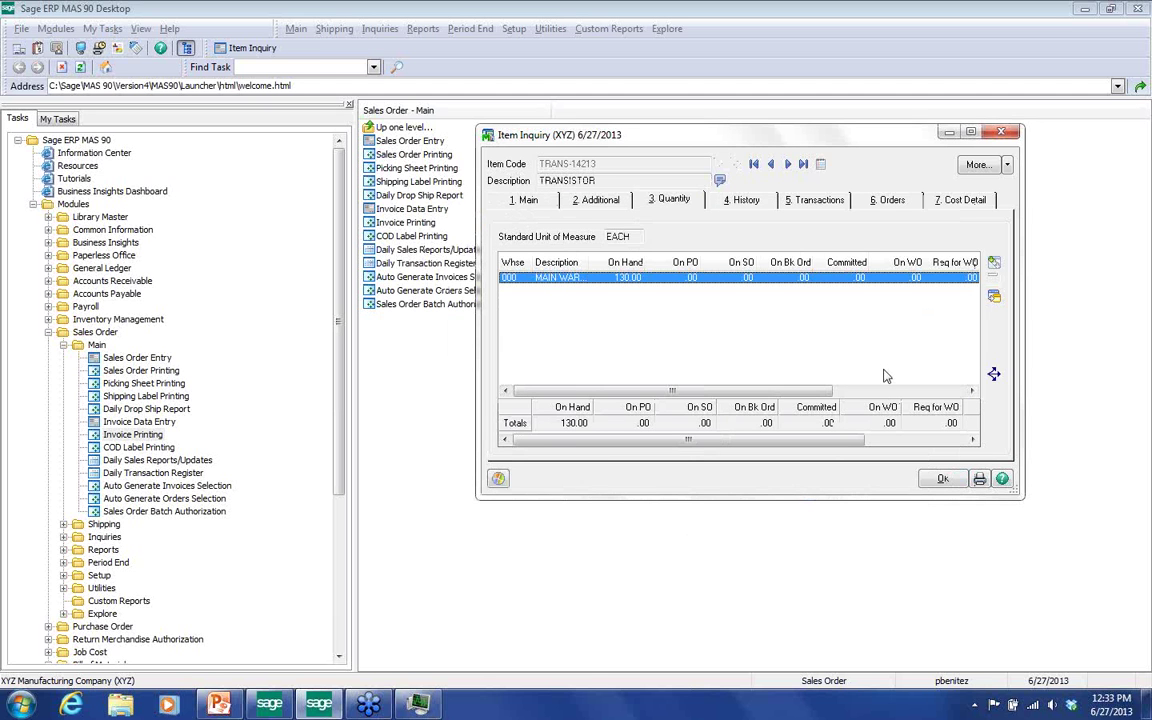
Review the purchase orders, sales orders and transactions of TRANS-14213, and close Item Inquiry and the Sales Order module folder
click(884, 200)
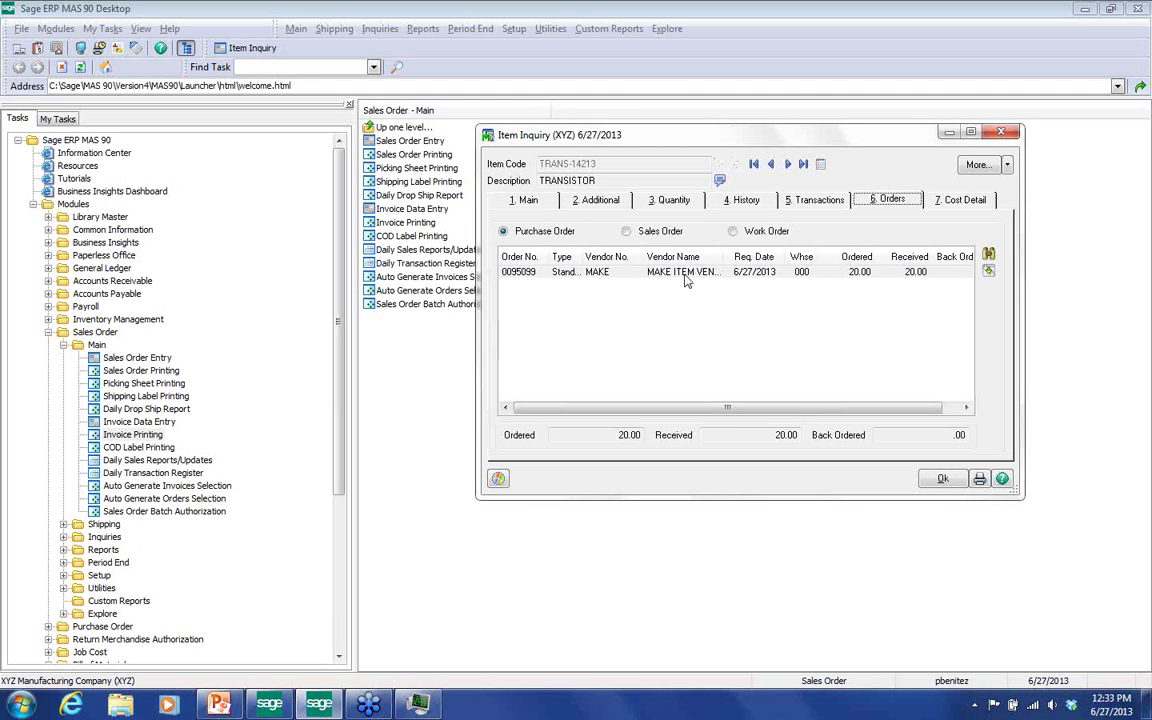
click(686, 277)
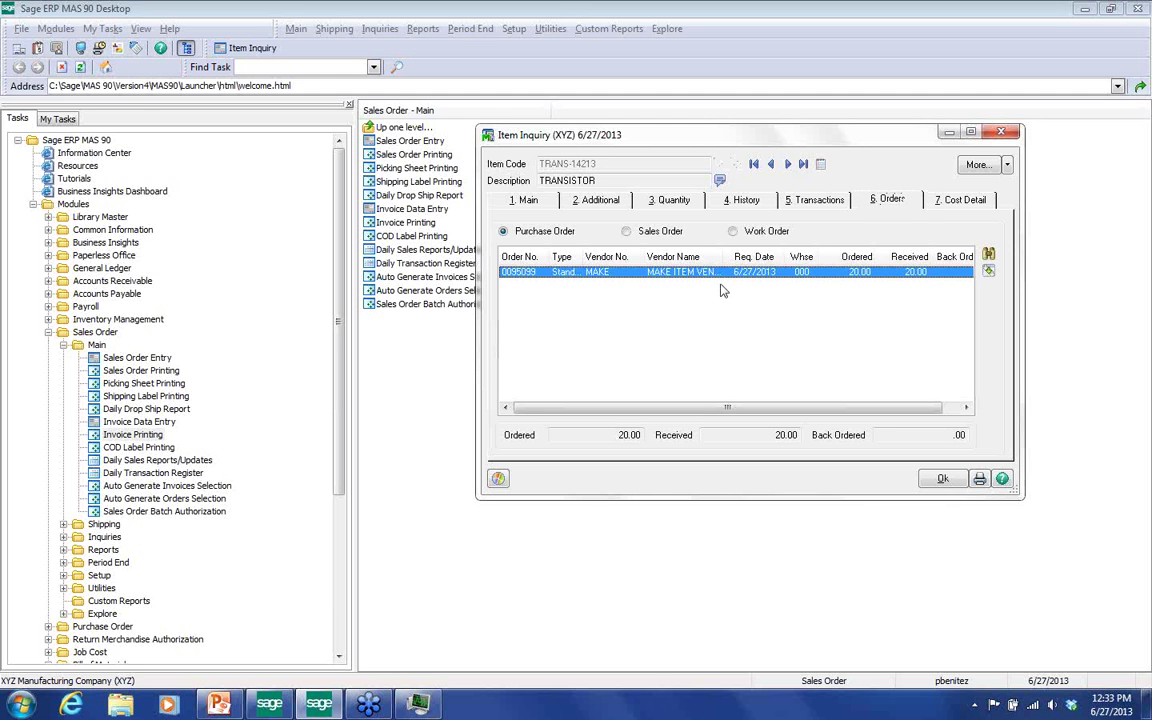
click(626, 232)
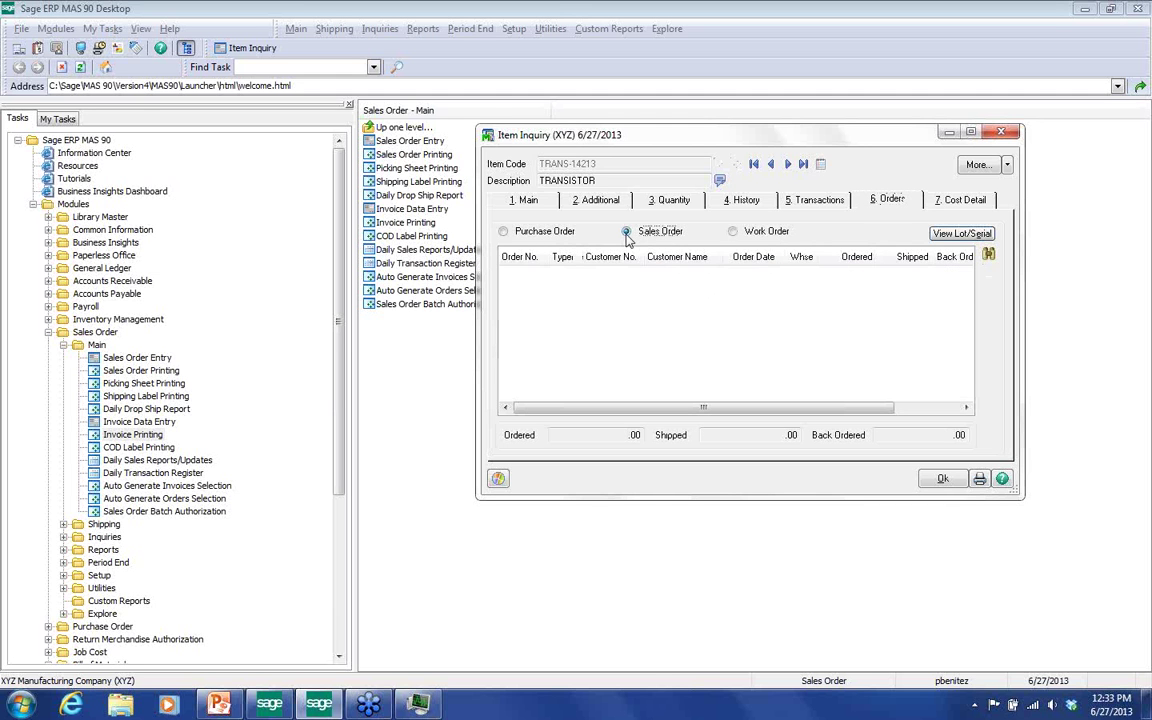
click(815, 200)
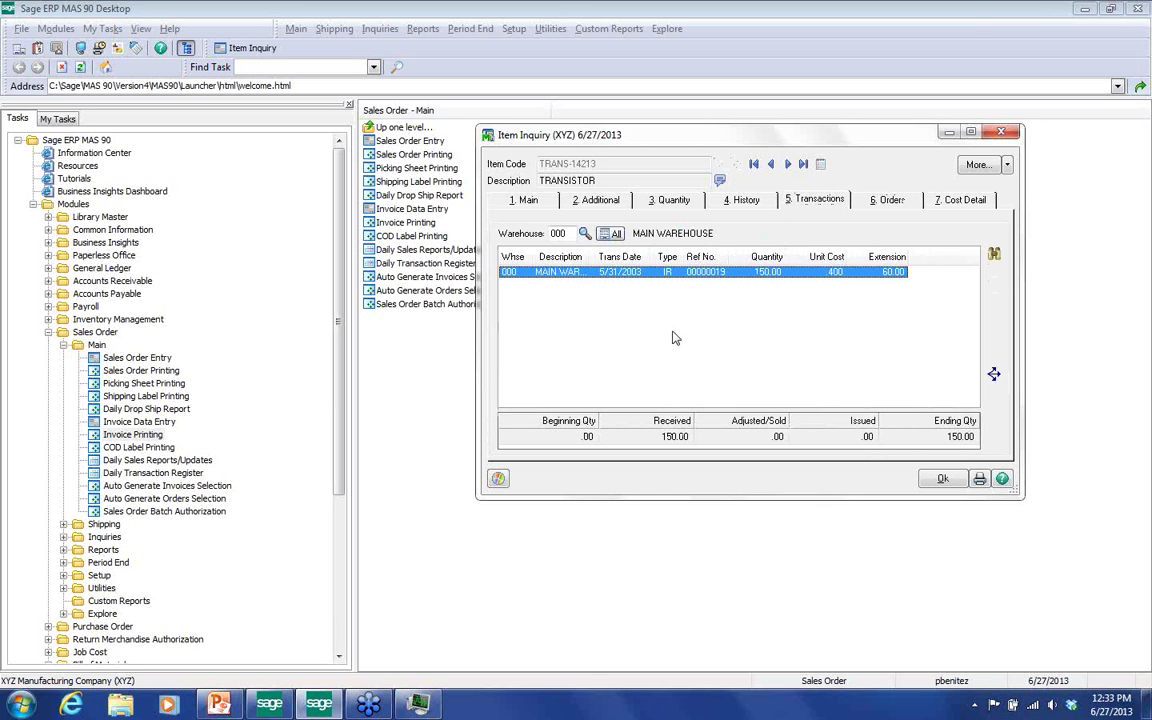
click(943, 480)
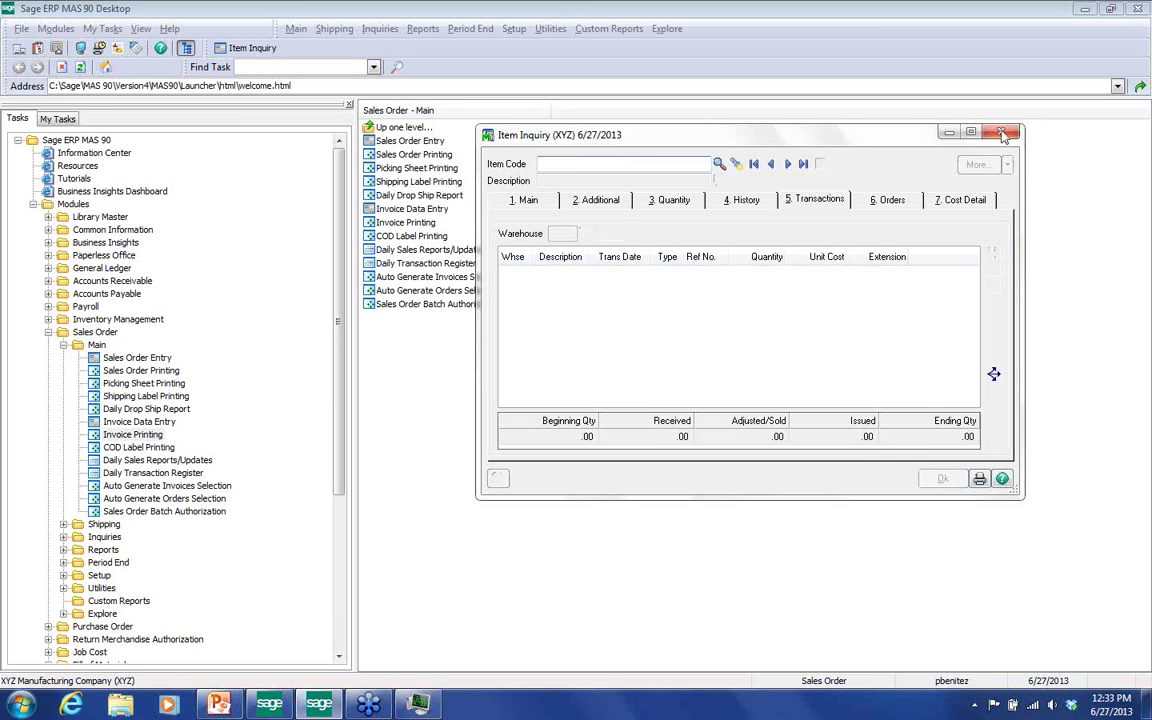
click(1001, 131)
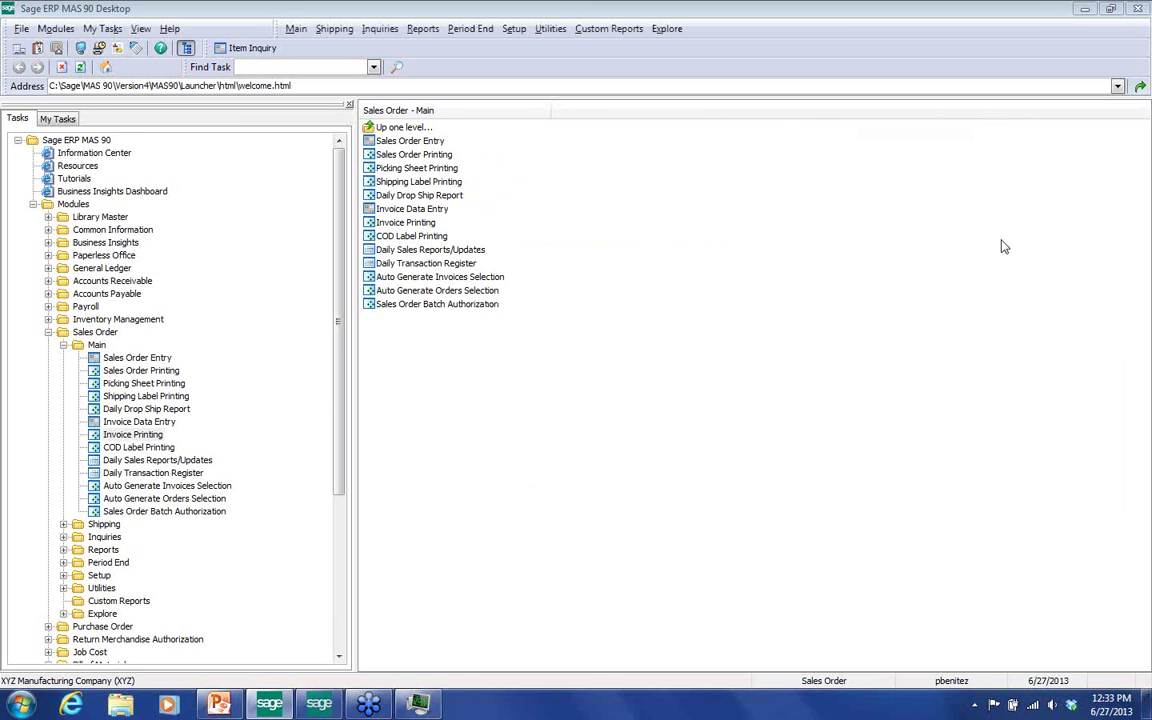
click(48, 333)
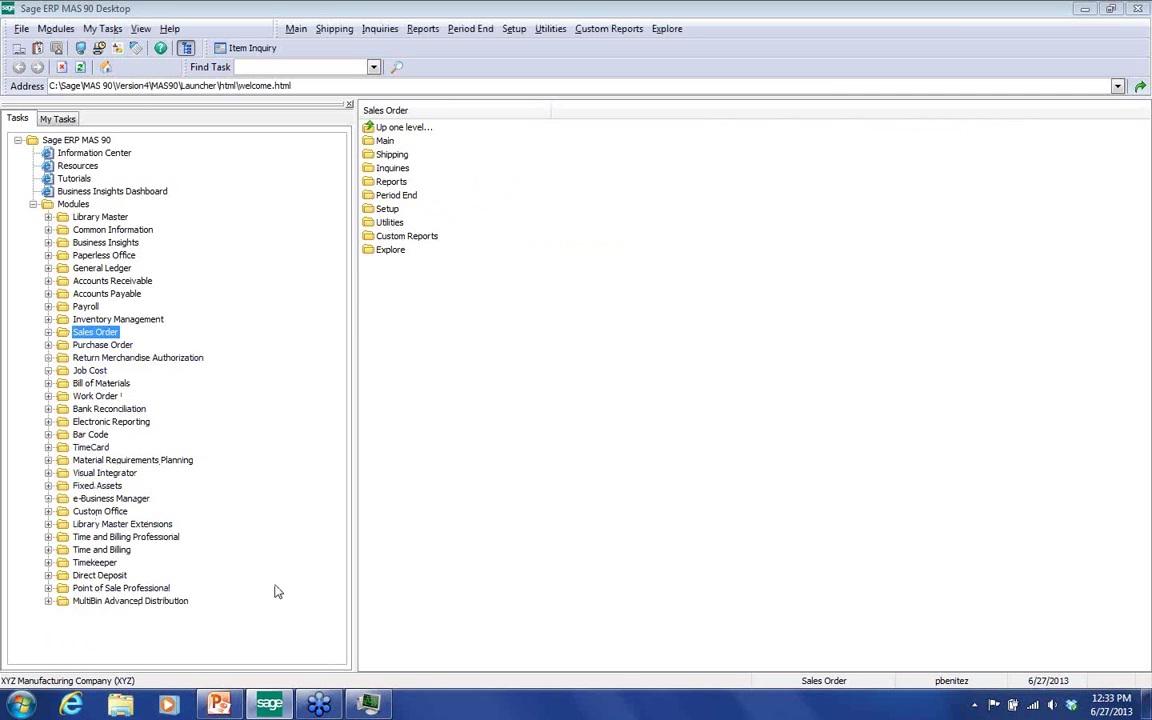